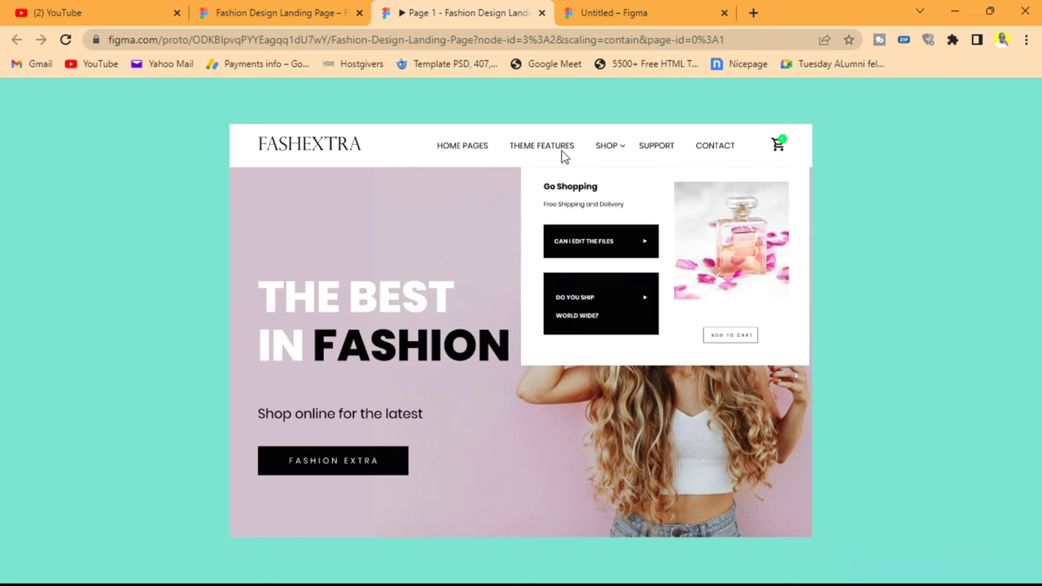
Examine the prototype's SHOP dropdown and the header navigation and cart icon of the Desktop - 1 frame.
click(623, 151)
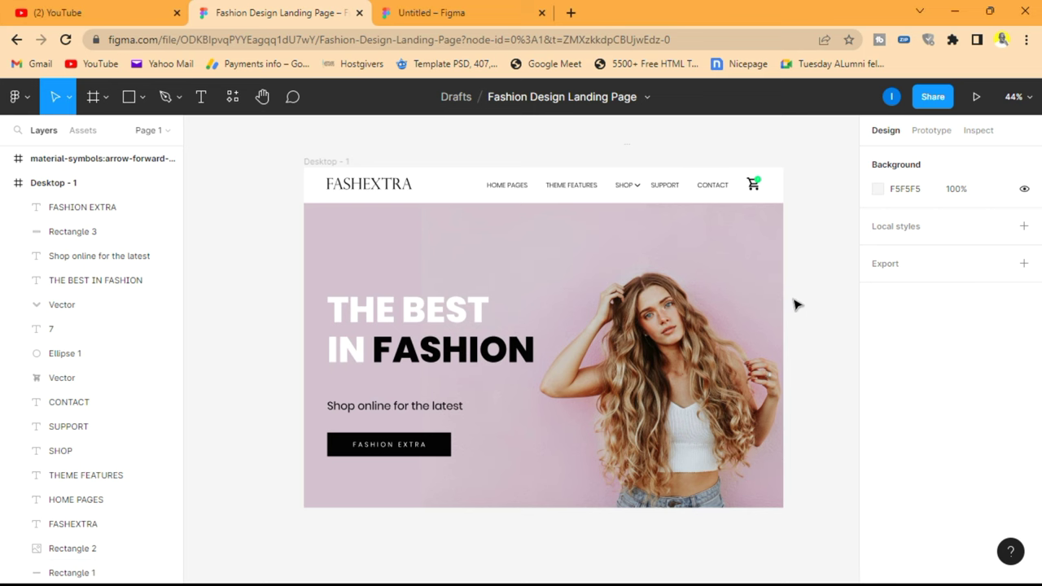
scroll(639, 158, up, 5)
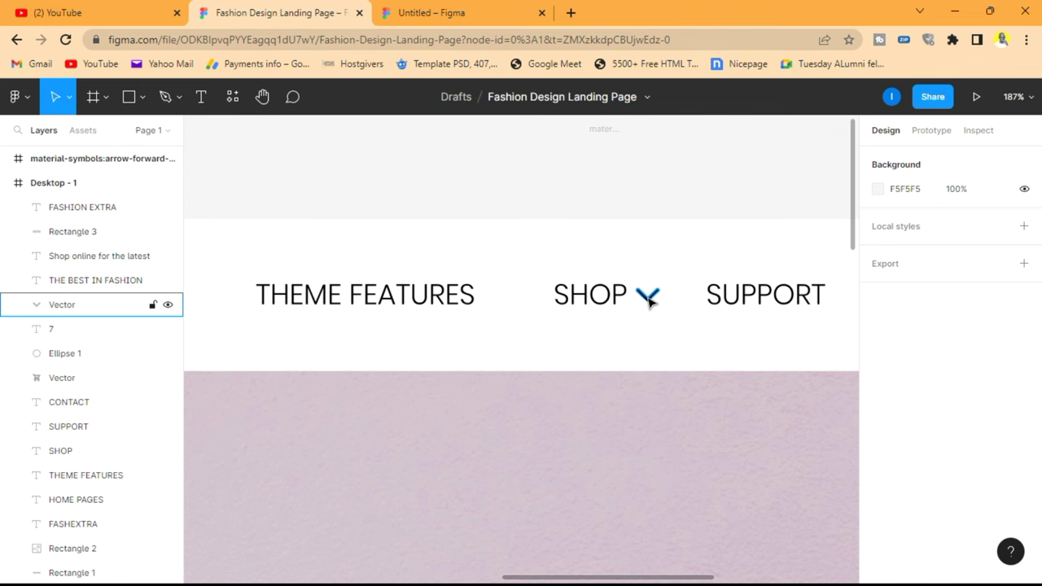
scroll(676, 244, down, 4)
scroll(681, 244, right, 2)
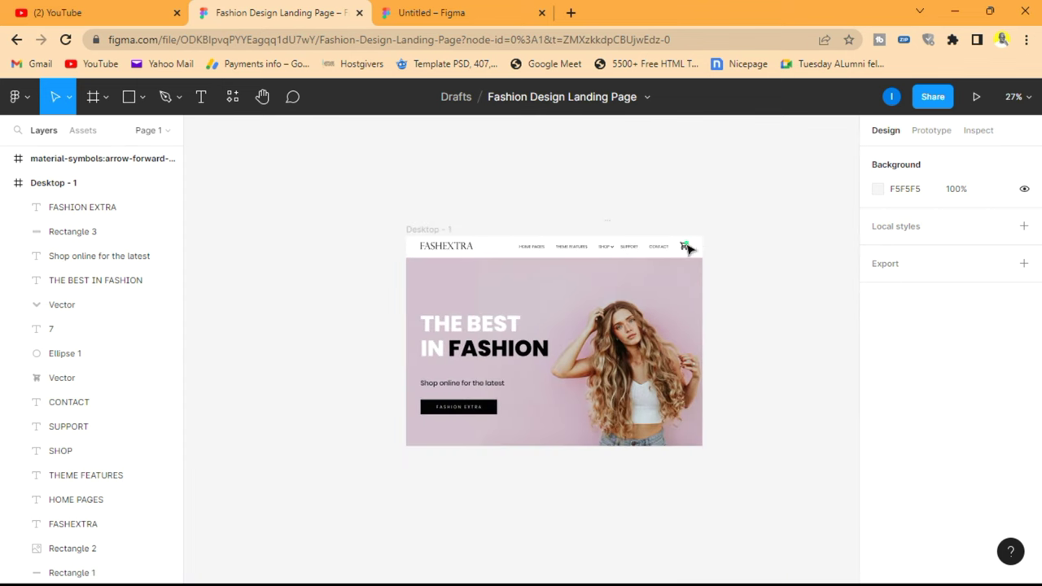
scroll(739, 294, up, 2)
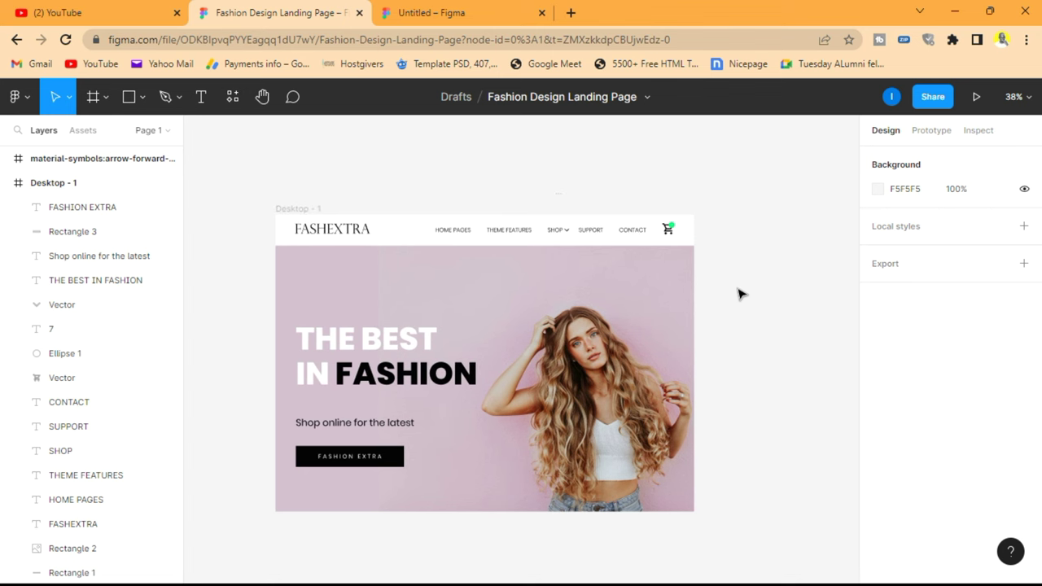
Draw a rectangle about 601 × 282 on the empty canvas beside the Desktop - 1 frame.
scroll(739, 294, left, 5)
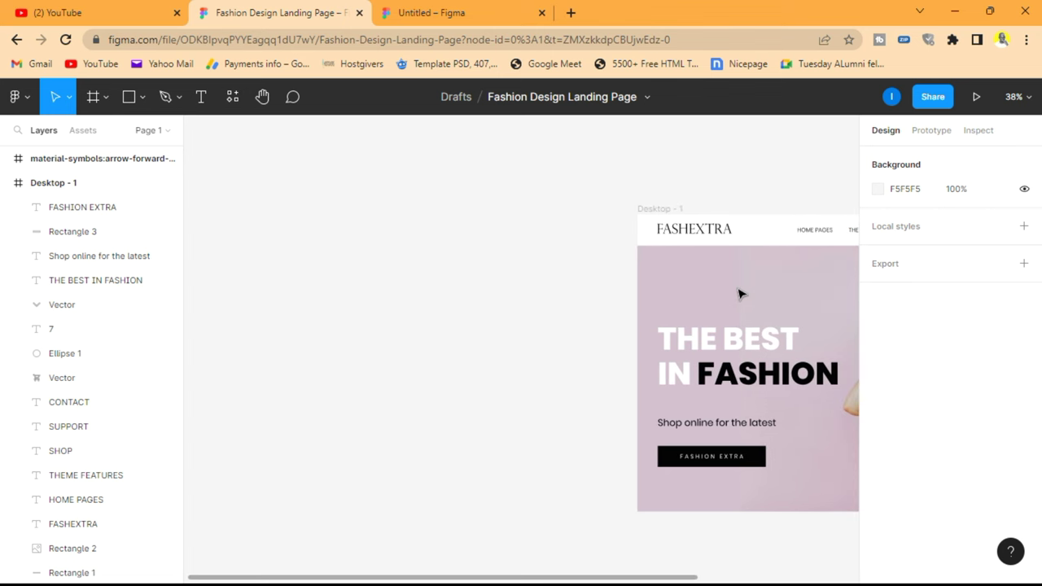
scroll(739, 294, down, 2)
scroll(738, 294, right, 2)
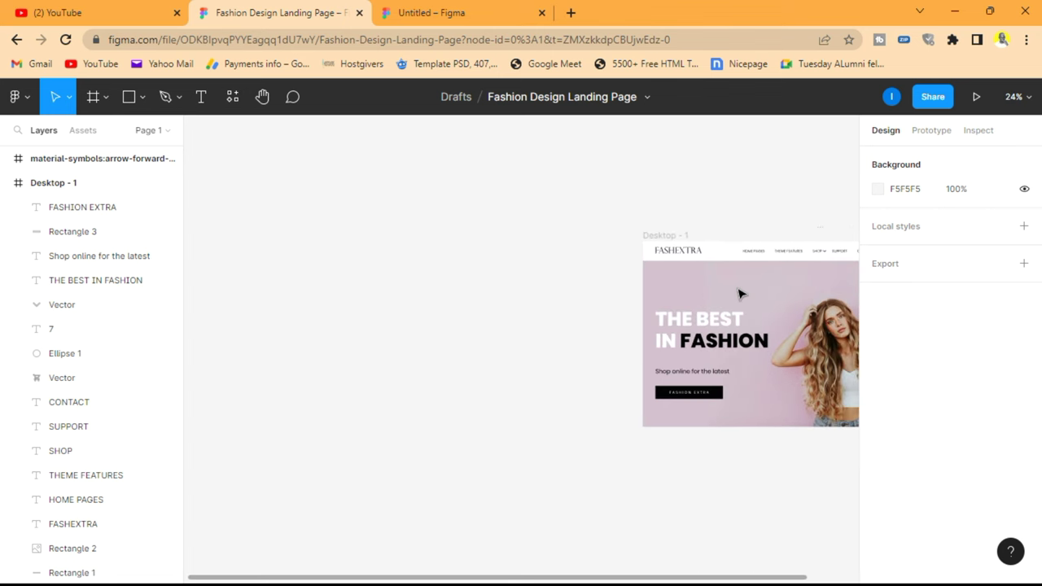
click(130, 98)
drag(372, 274, 482, 325)
Set the new rectangle's width to 1088 and its height to 491.
click(908, 225)
double_click(910, 229)
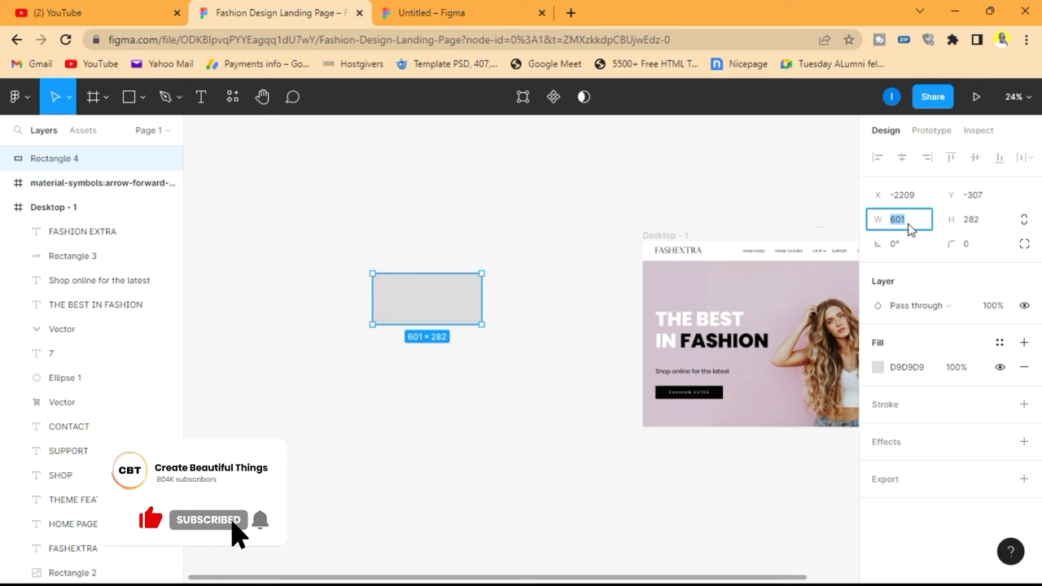
text(1088)
click(986, 222)
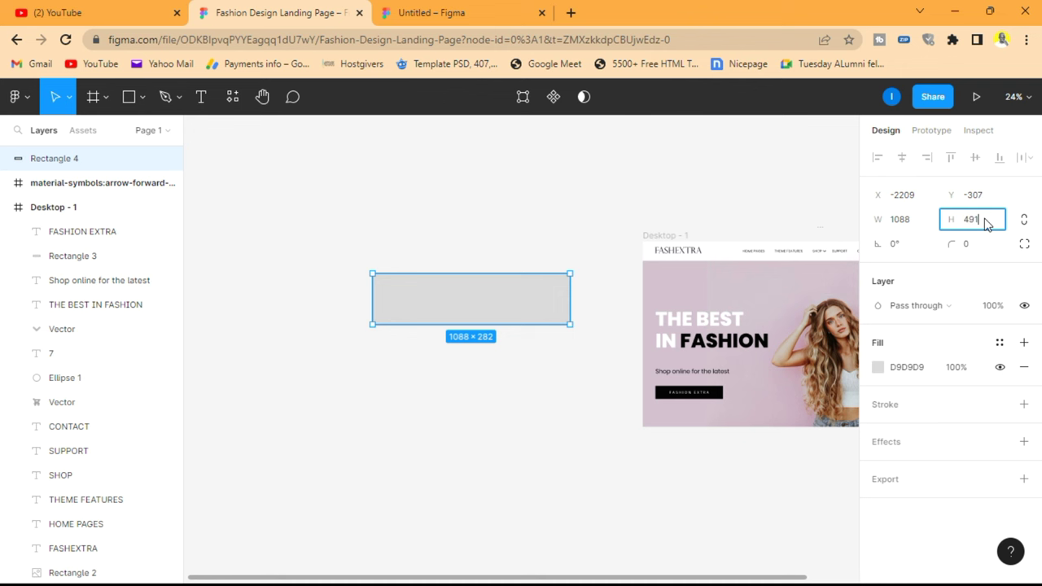
key(Return)
click(546, 226)
Change the rectangle's solid fill to white, FFFFFF.
click(502, 302)
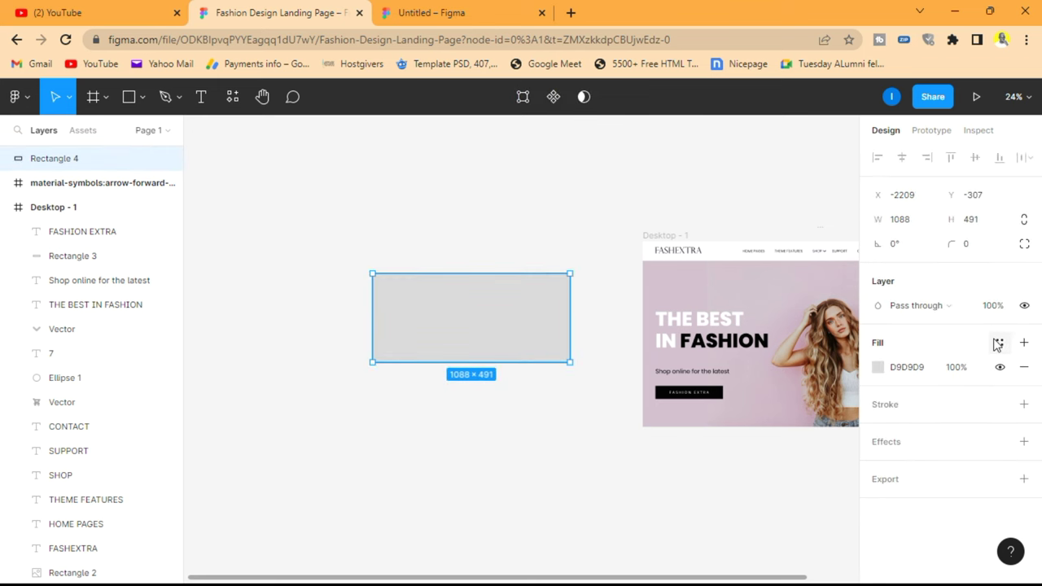
click(878, 367)
drag(767, 255, 600, 187)
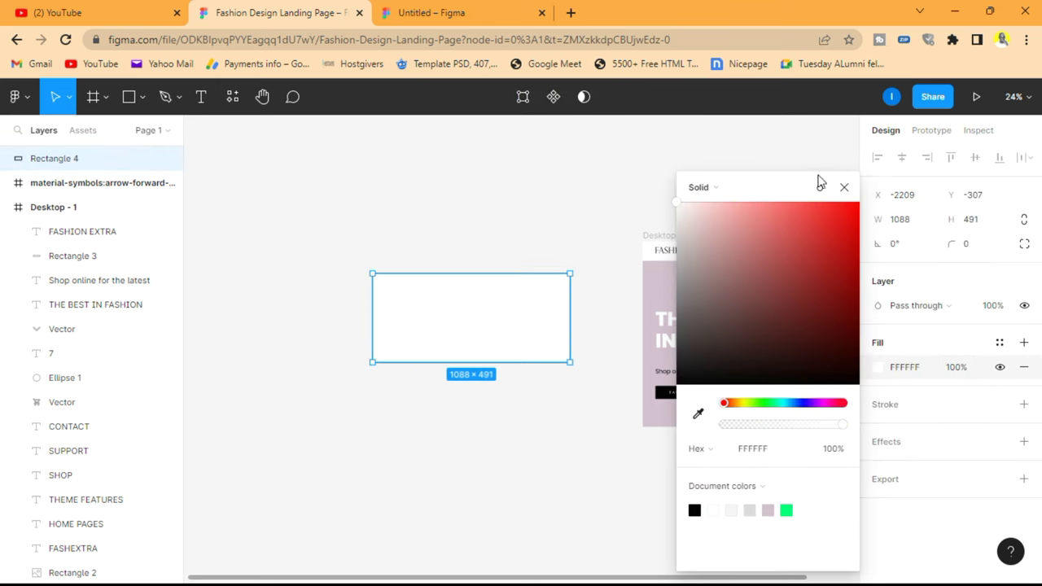
click(844, 187)
click(540, 181)
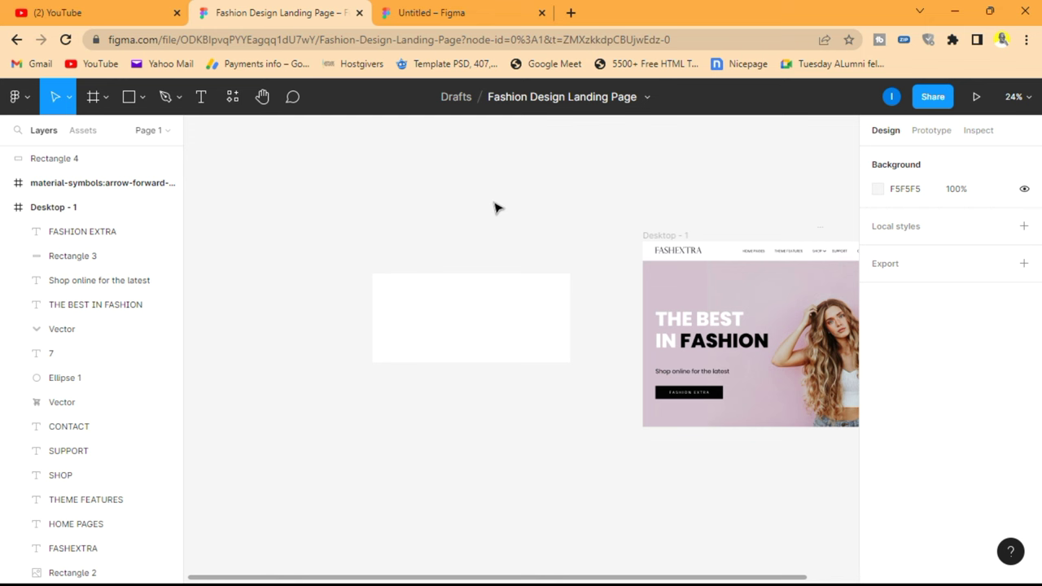
Change the canvas background to turquoise, 78E4D1.
click(882, 191)
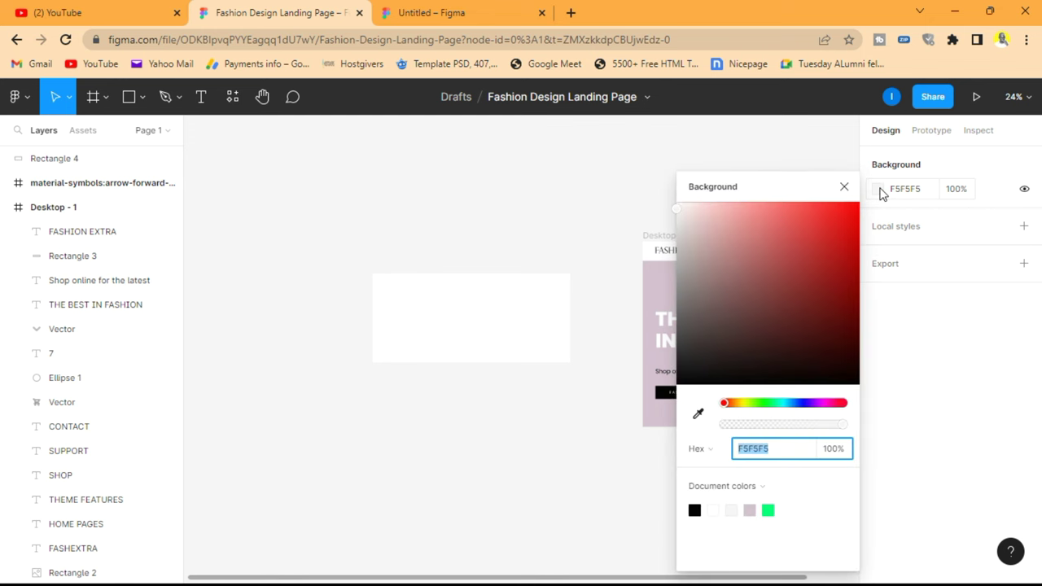
click(781, 405)
drag(768, 308, 760, 221)
click(844, 187)
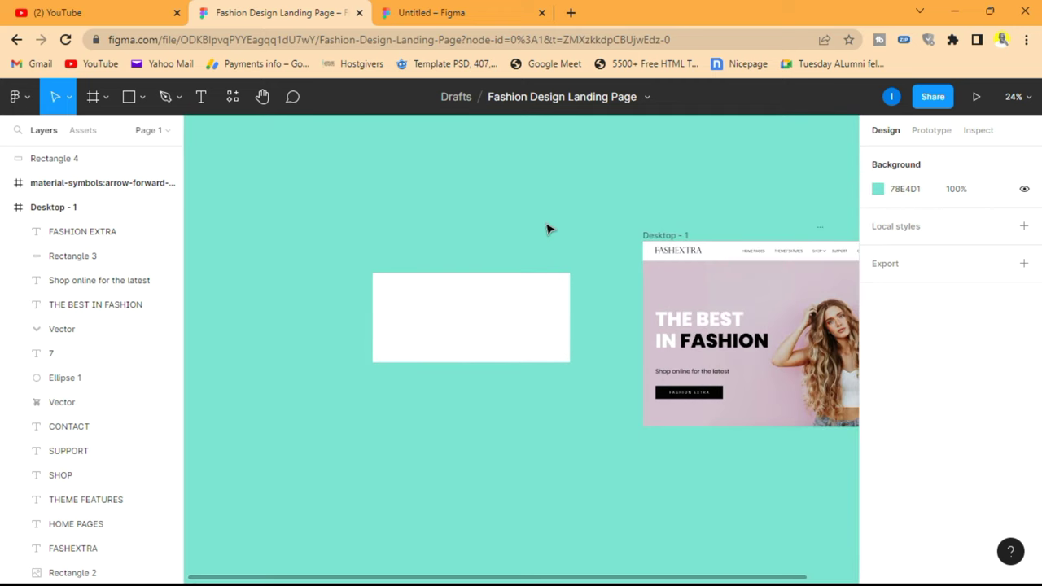
Add the text MEN inside the white rectangle, near its upper-left corner.
scroll(467, 276, up, 2)
scroll(467, 276, down, 2)
scroll(409, 258, up, 3)
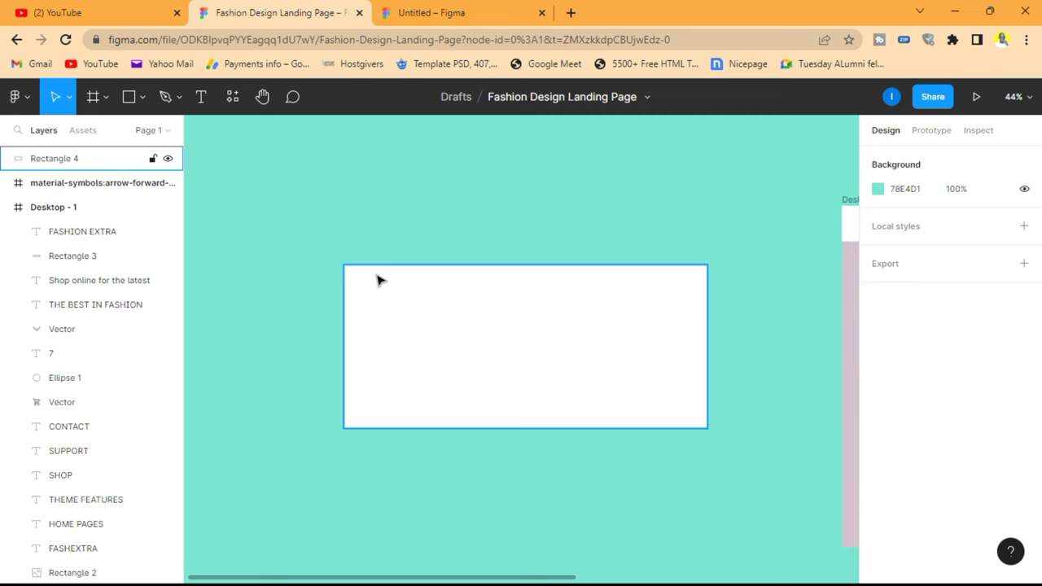
scroll(373, 275, up, 2)
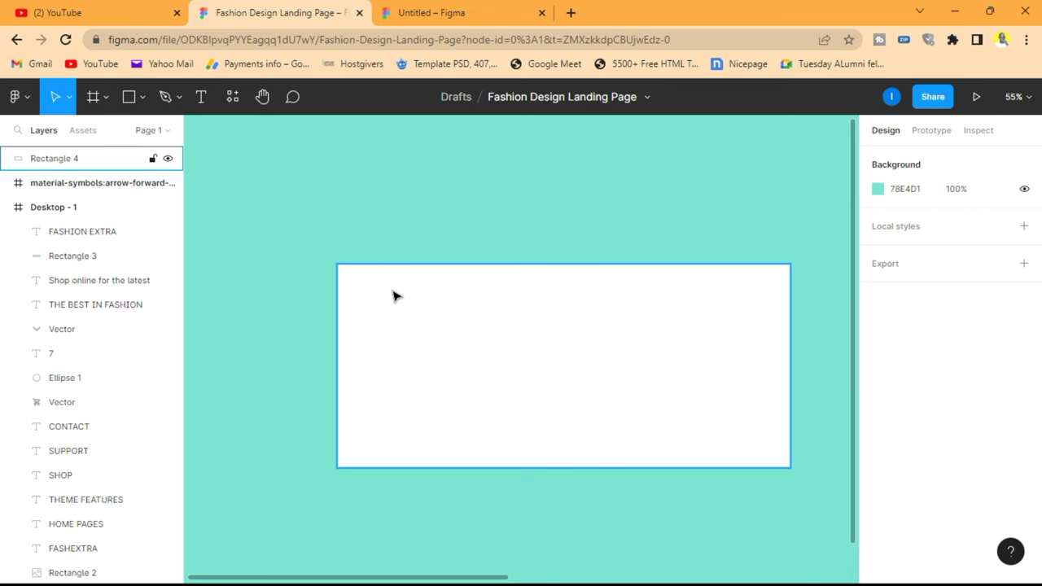
scroll(393, 295, up, 4)
click(201, 101)
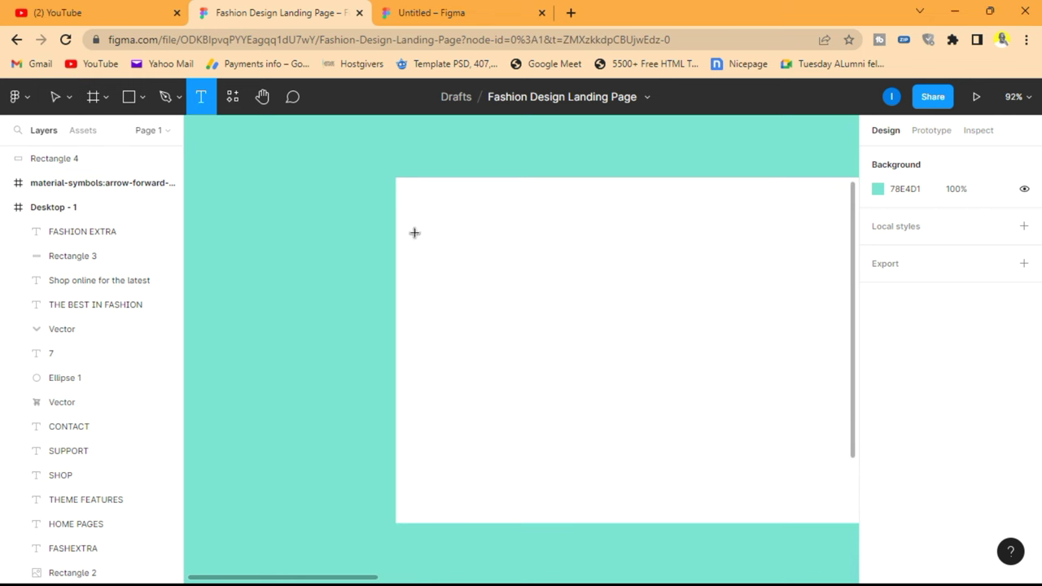
click(456, 244)
text(MEN)
key(Escape)
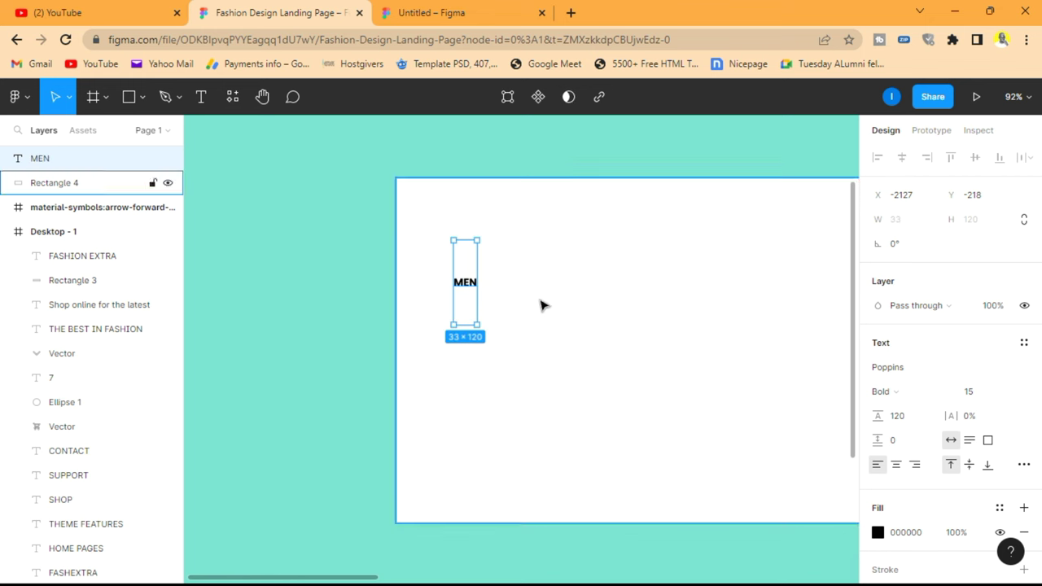
Increase the MEN heading's font size and move it closer to the rectangle's upper-left corner.
click(981, 395)
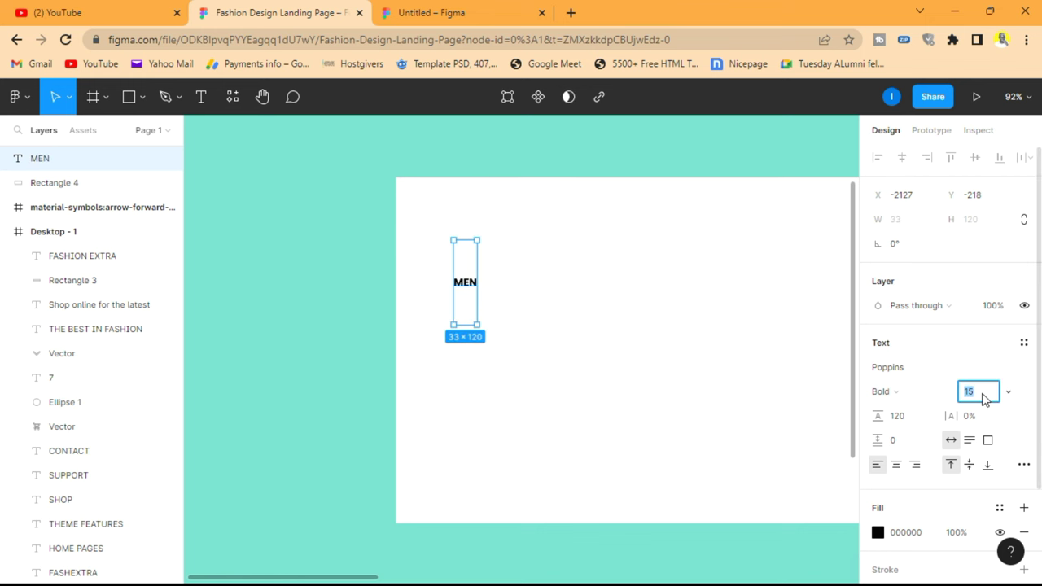
key(Return)
click(586, 165)
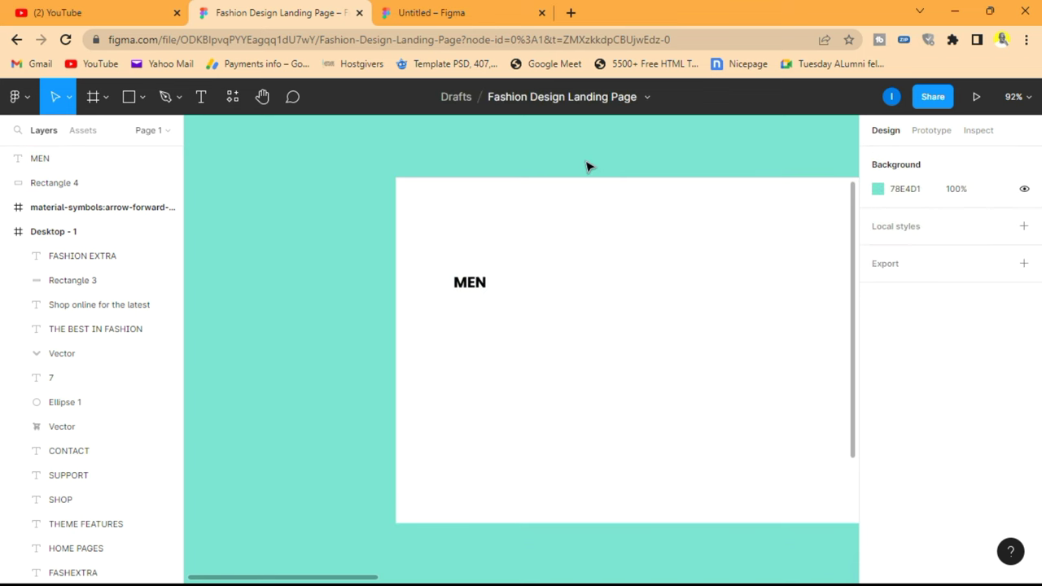
drag(471, 287, 458, 241)
click(521, 159)
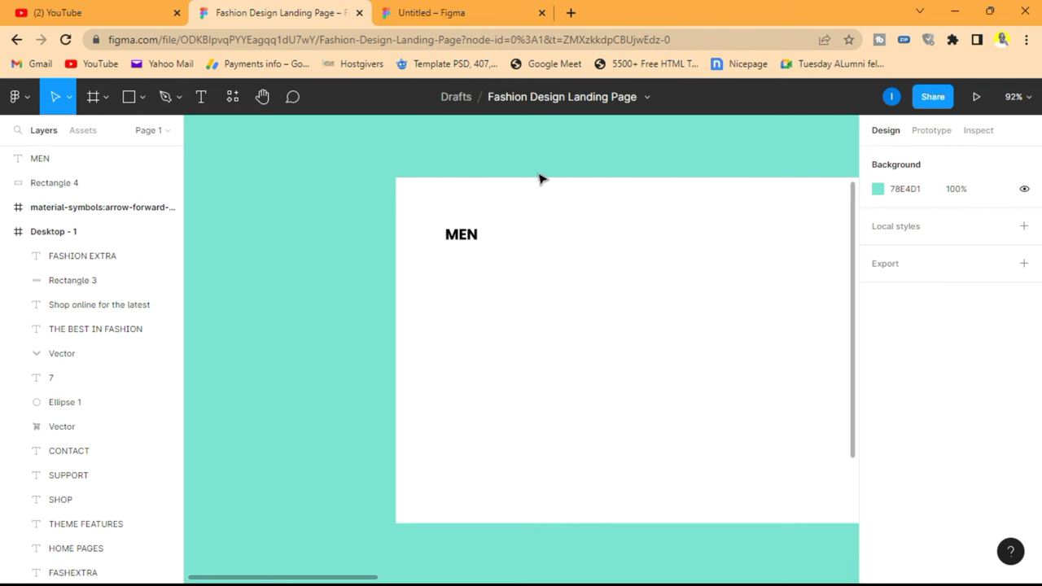
Draw a horizontal underline about 35.5 long just below the MEN heading with the Pen tool.
scroll(540, 177, right, 3)
scroll(544, 179, left, 4)
scroll(545, 179, right, 2)
ctrl+scroll(488, 223, up, 5)
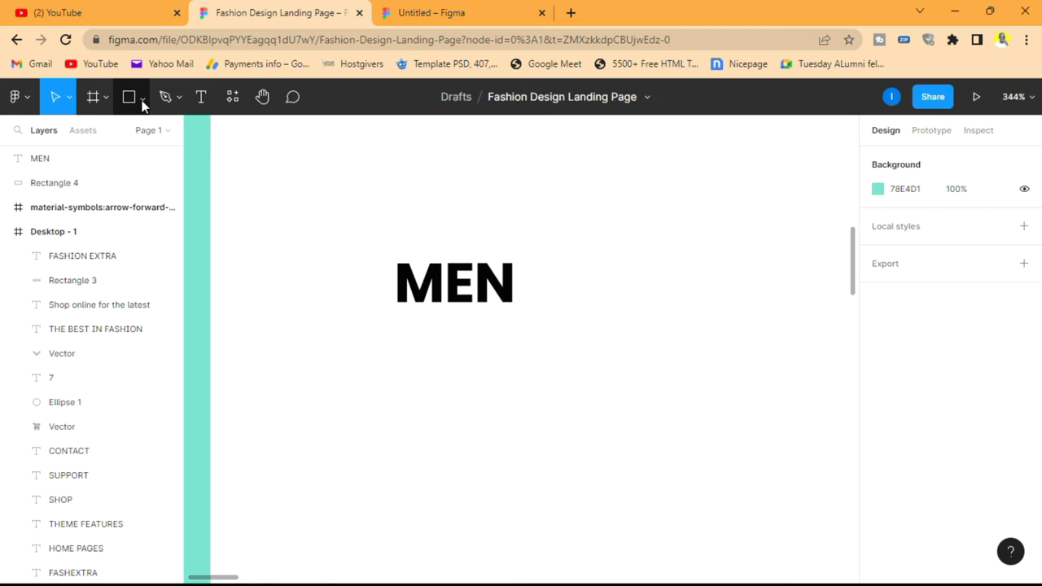
click(167, 99)
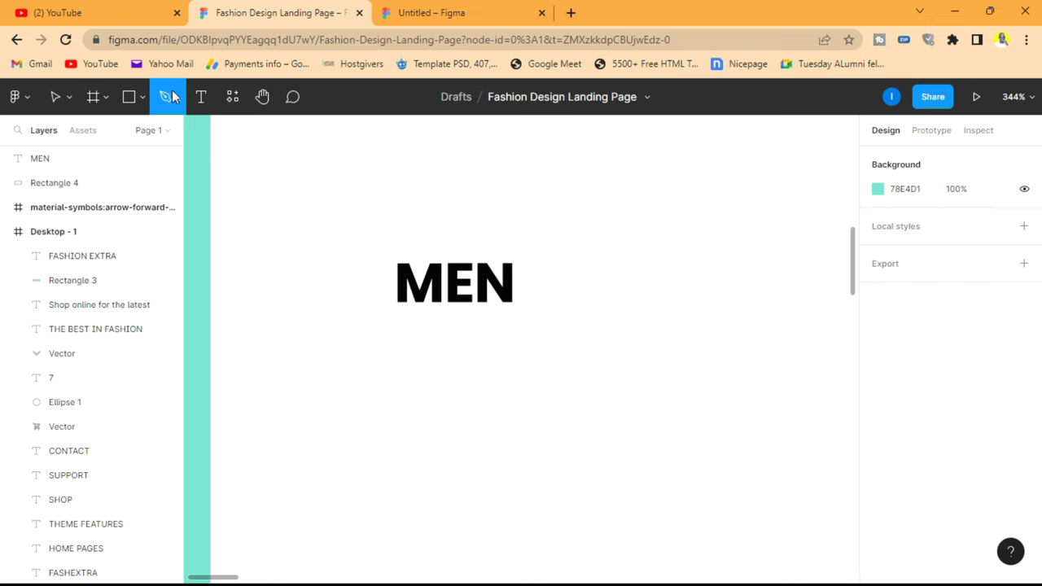
click(399, 321)
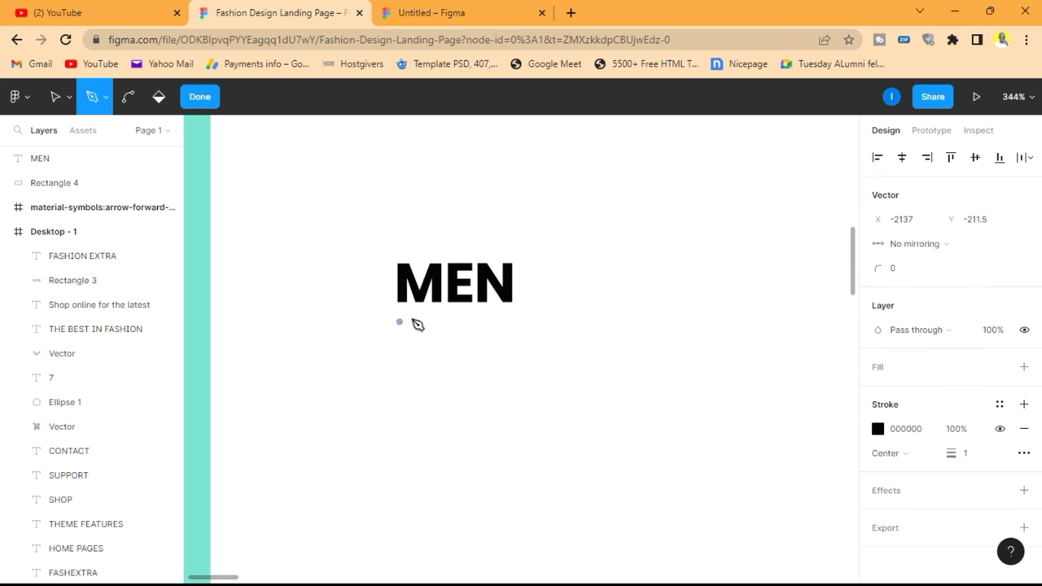
click(492, 321)
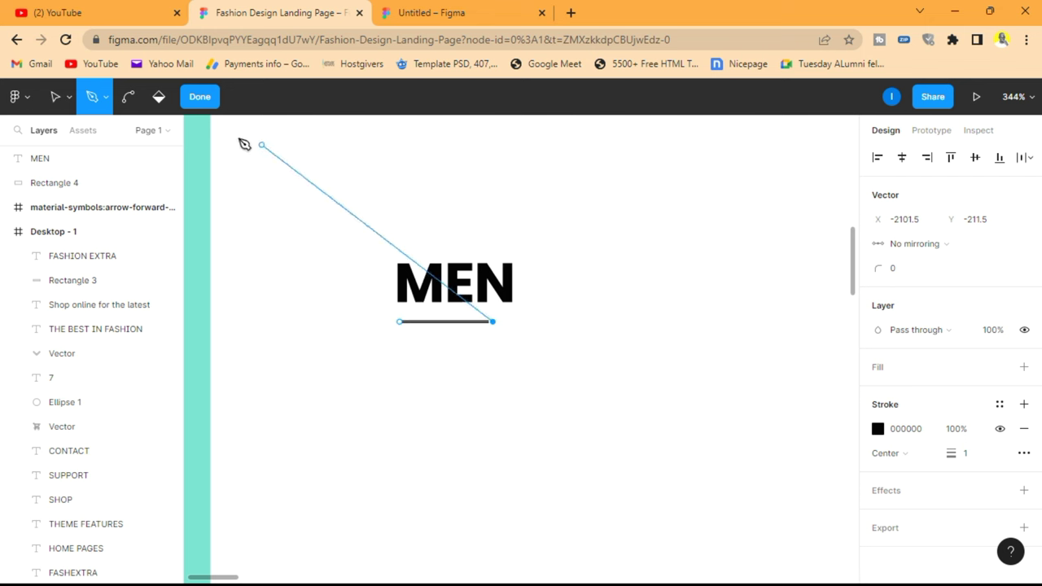
click(200, 96)
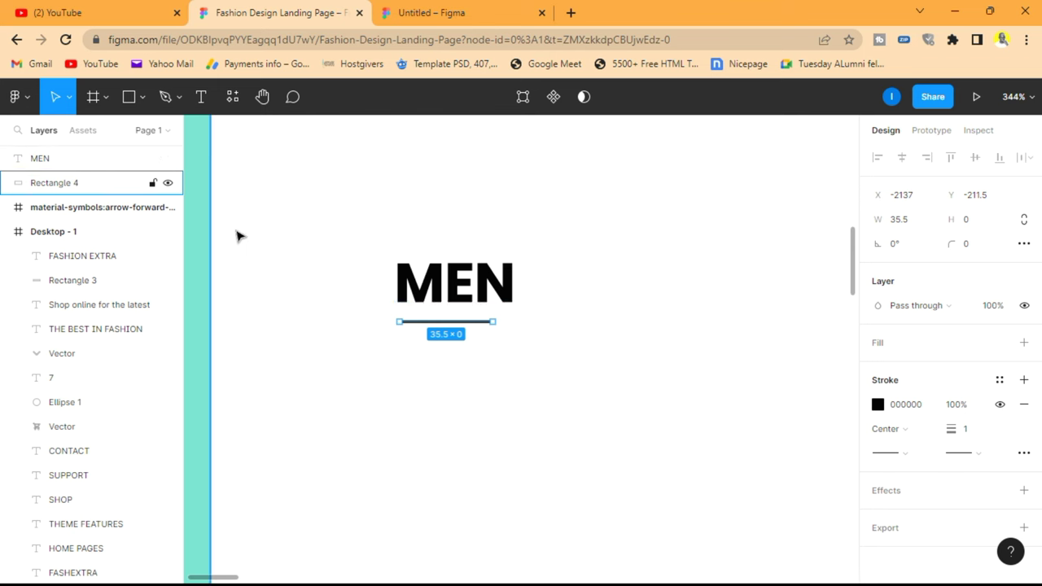
click(205, 235)
Add the text BLAZERS below the MEN underline, left-aligned with the heading at about X -2139, Y -177.
ctrl+scroll(591, 330, down, 5)
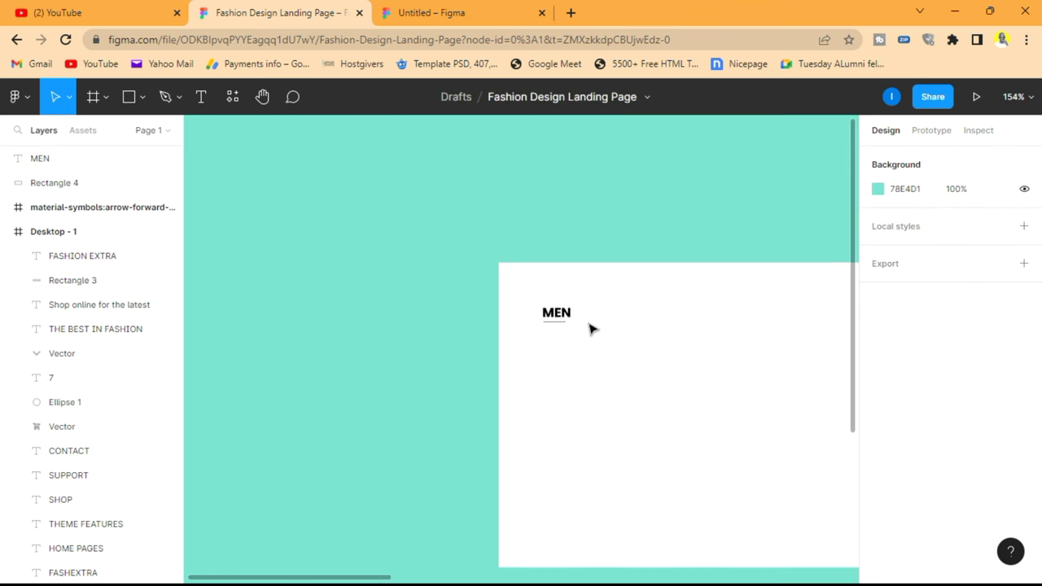
scroll(591, 330, right, 4)
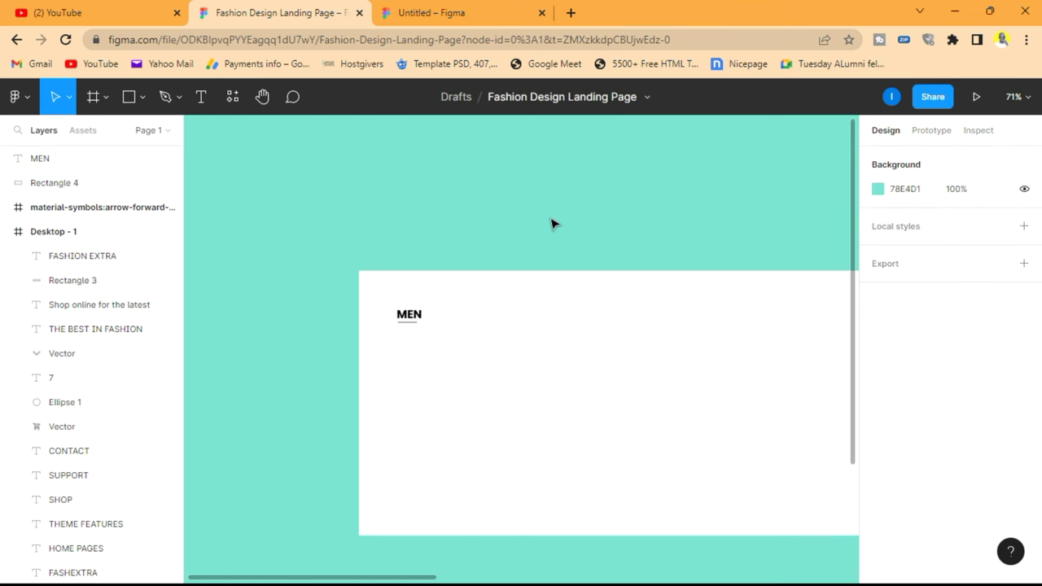
scroll(466, 461, down, 1)
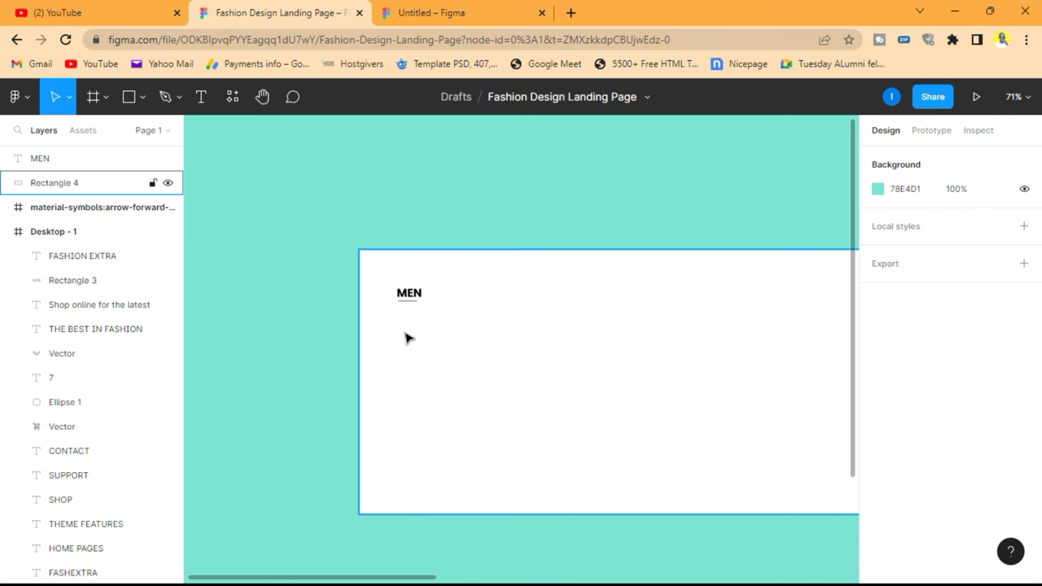
scroll(407, 339, left, 1)
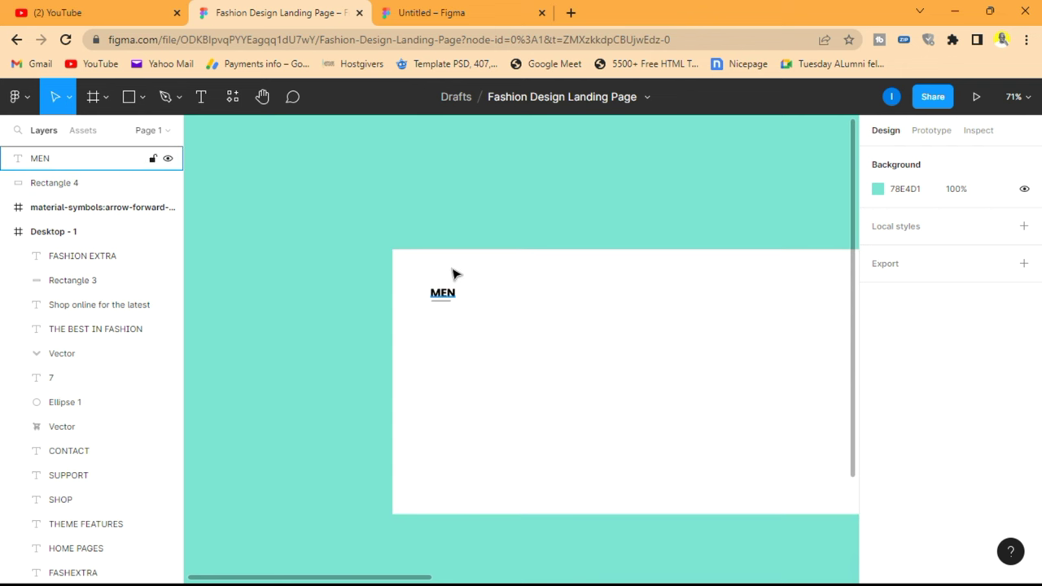
scroll(453, 272, up, 5)
click(195, 107)
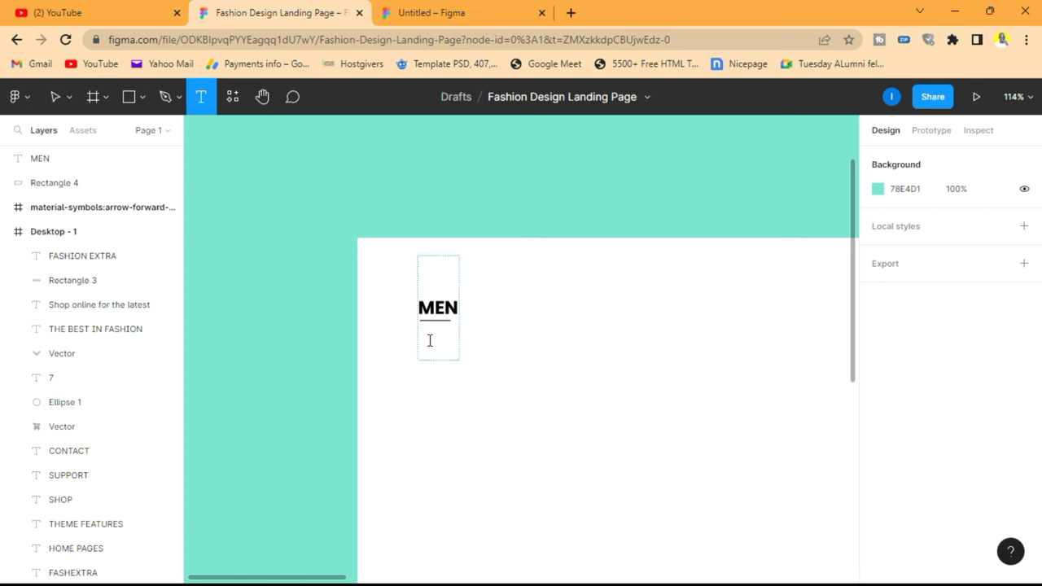
drag(424, 373, 424, 477)
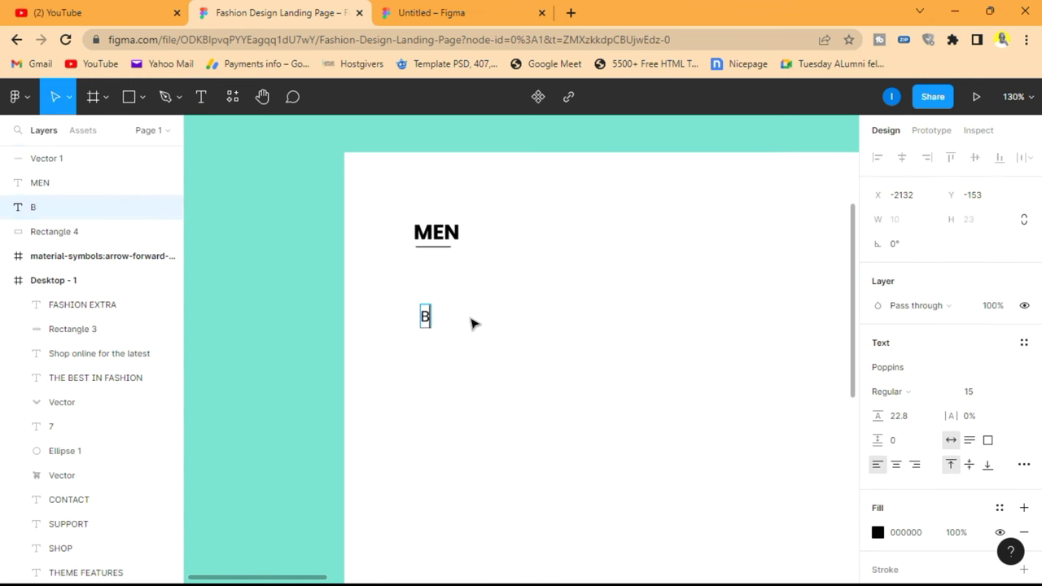
text(AZE)
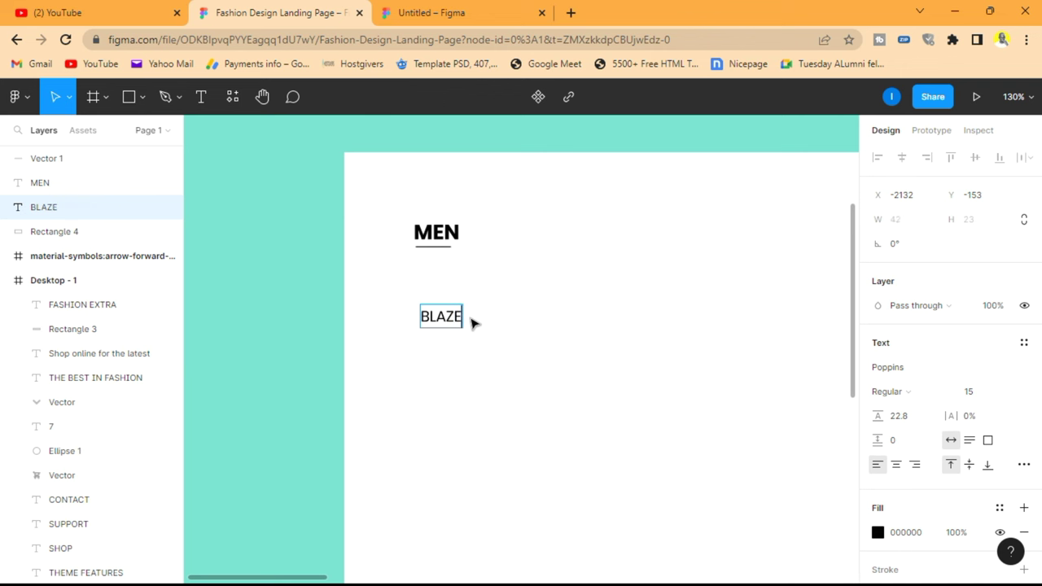
text(RS)
key(Escape)
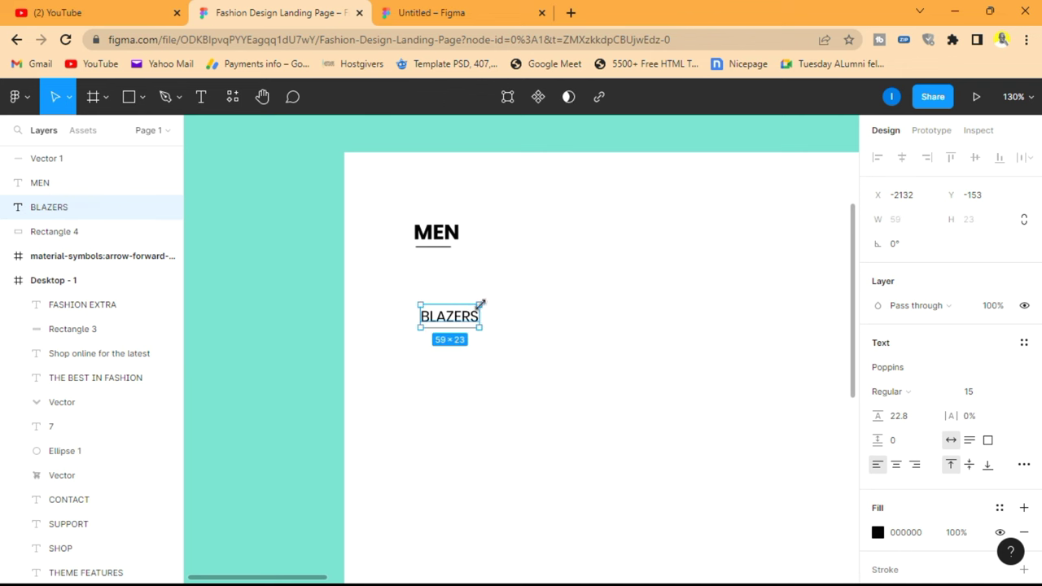
drag(453, 321, 446, 291)
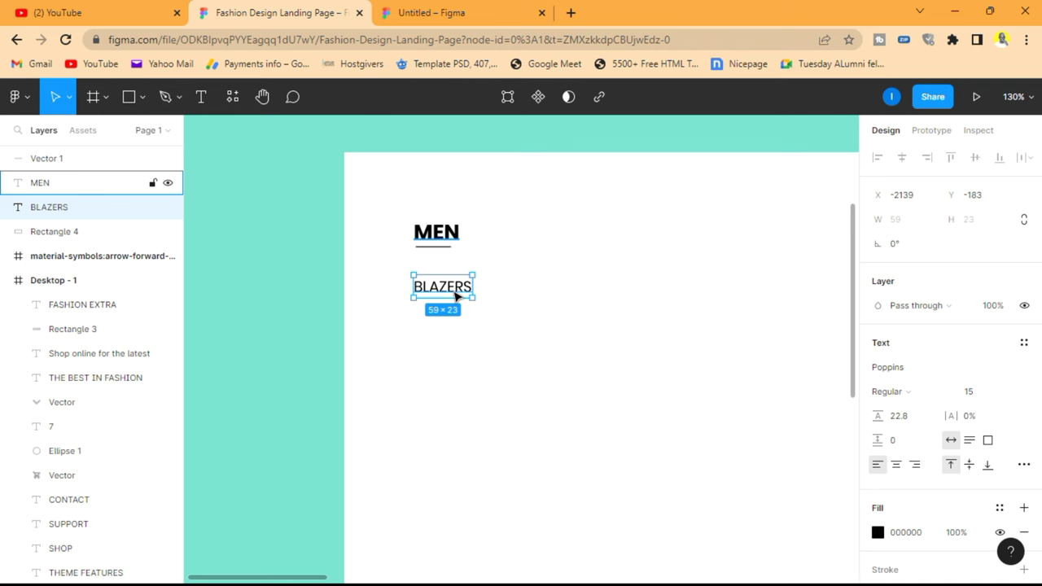
drag(454, 293, 457, 298)
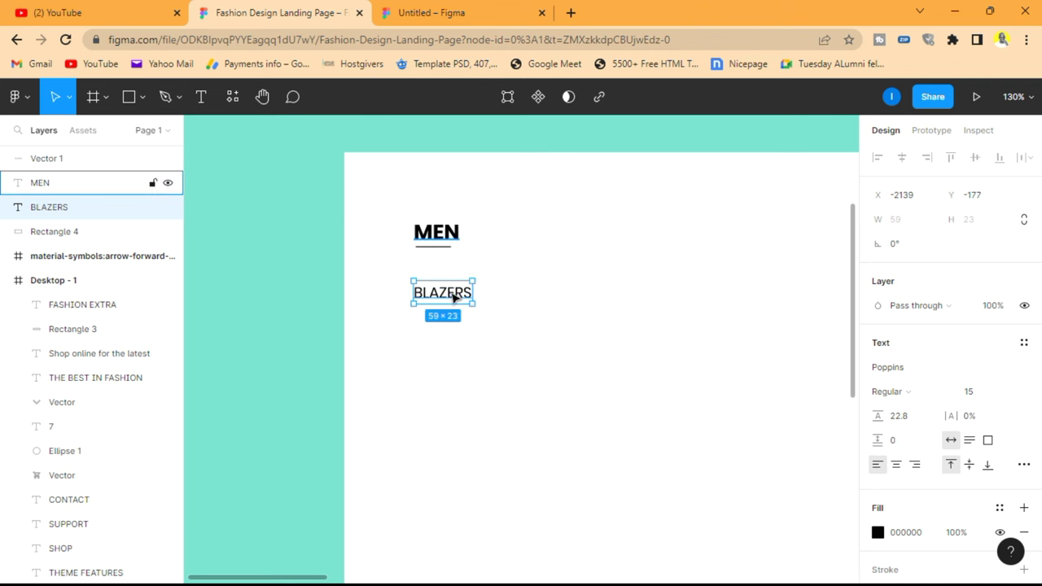
Turn the BLAZERS text into a component and add a variant property to it.
scroll(462, 269, down, 5)
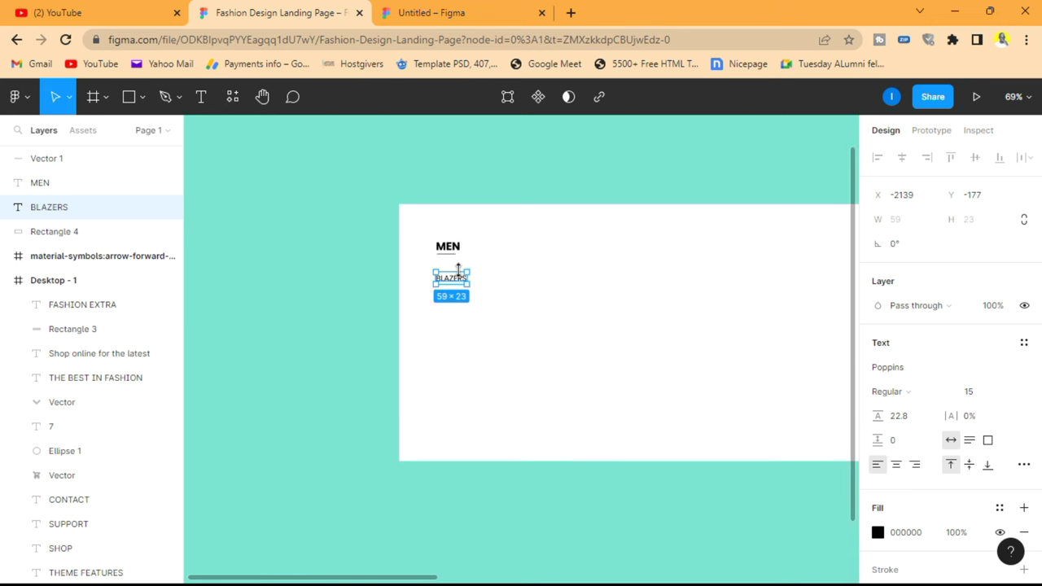
scroll(458, 269, up, 5)
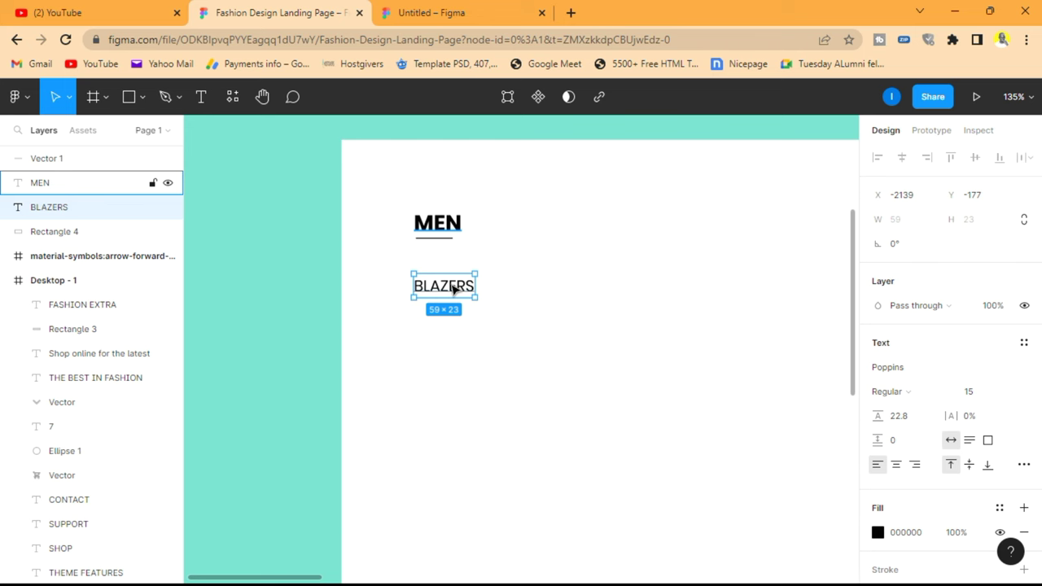
right_click(452, 288)
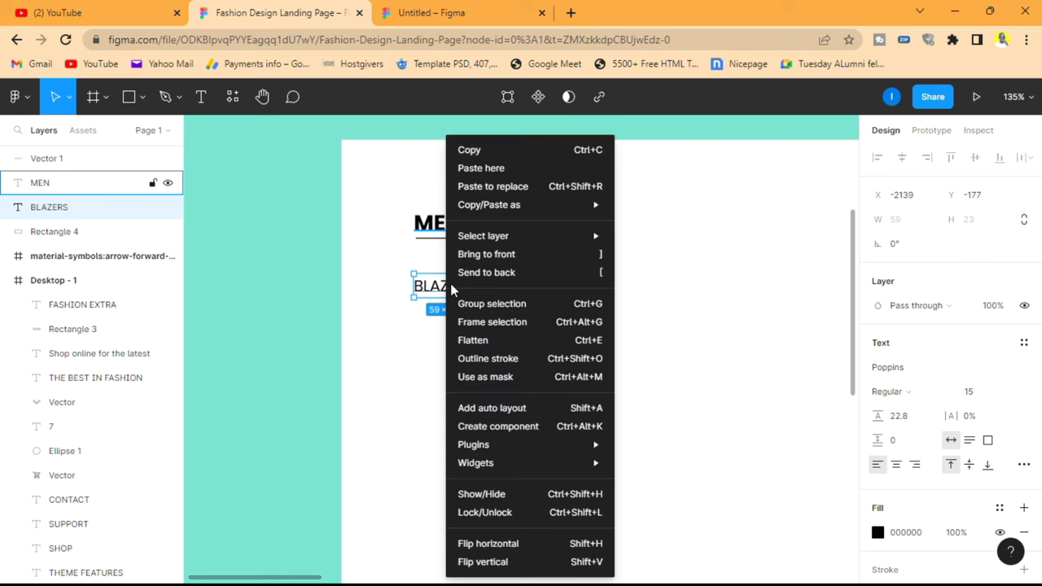
click(523, 427)
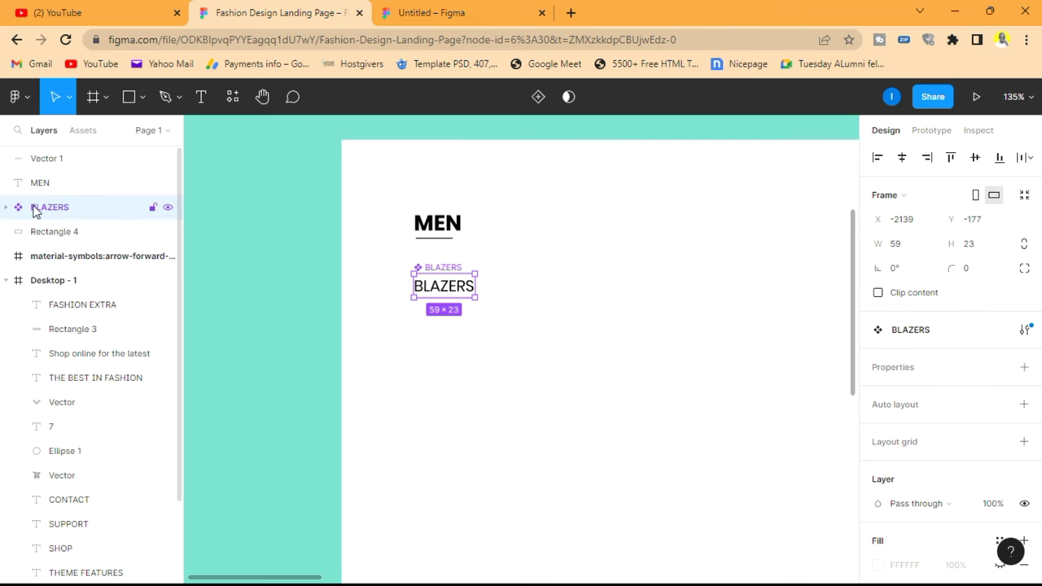
click(1024, 368)
click(948, 415)
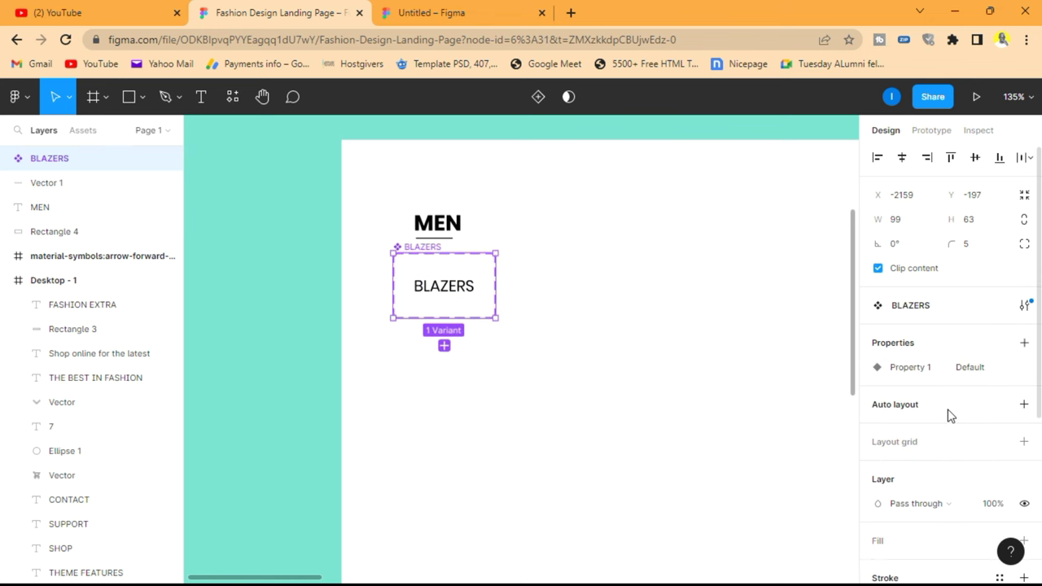
Extend the BLAZERS component set downward and place a duplicate of the Default variant below the original at X 20, Y 61.
drag(459, 318, 458, 440)
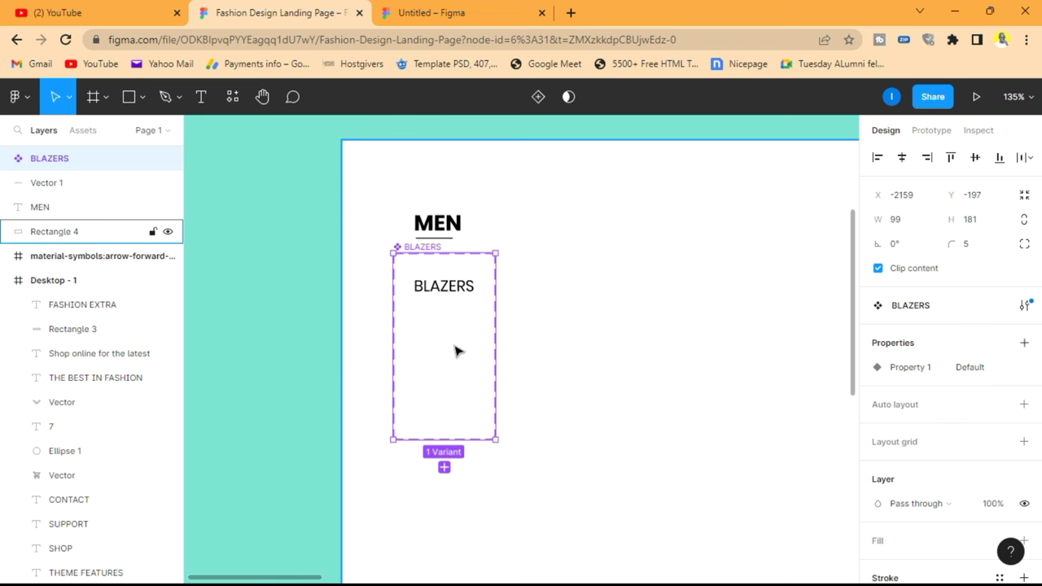
click(439, 286)
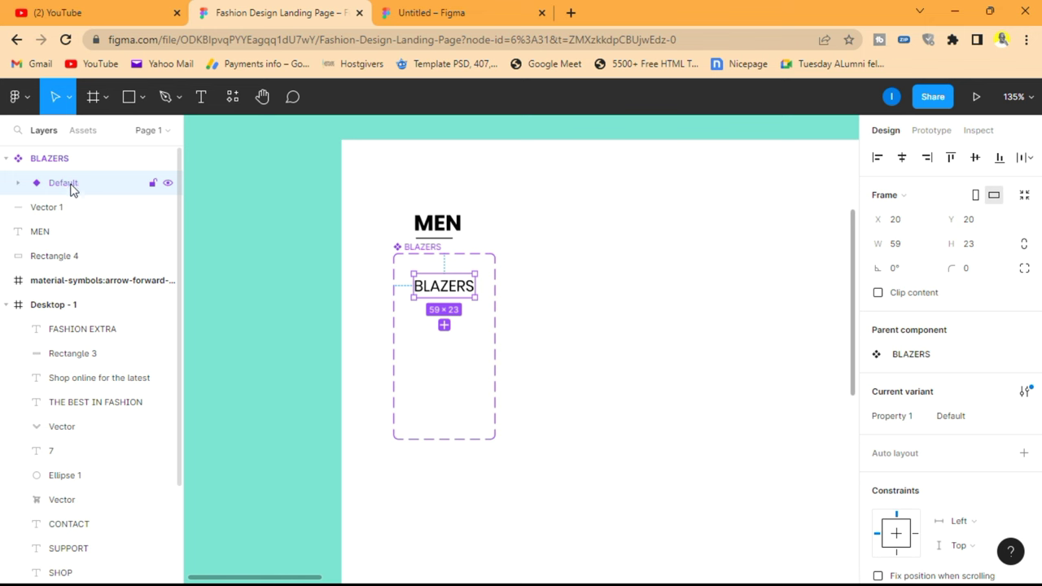
key(ctrl+d)
drag(454, 298, 444, 329)
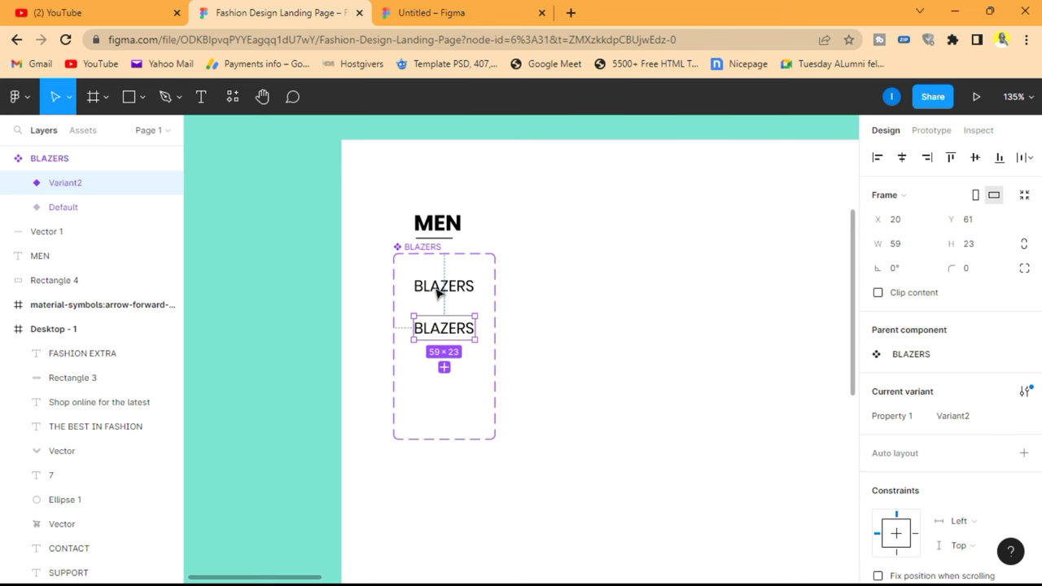
Reduce the BLAZERS component set's height to about 105 so it fits closely around both variants.
click(419, 249)
drag(452, 439, 443, 360)
click(533, 312)
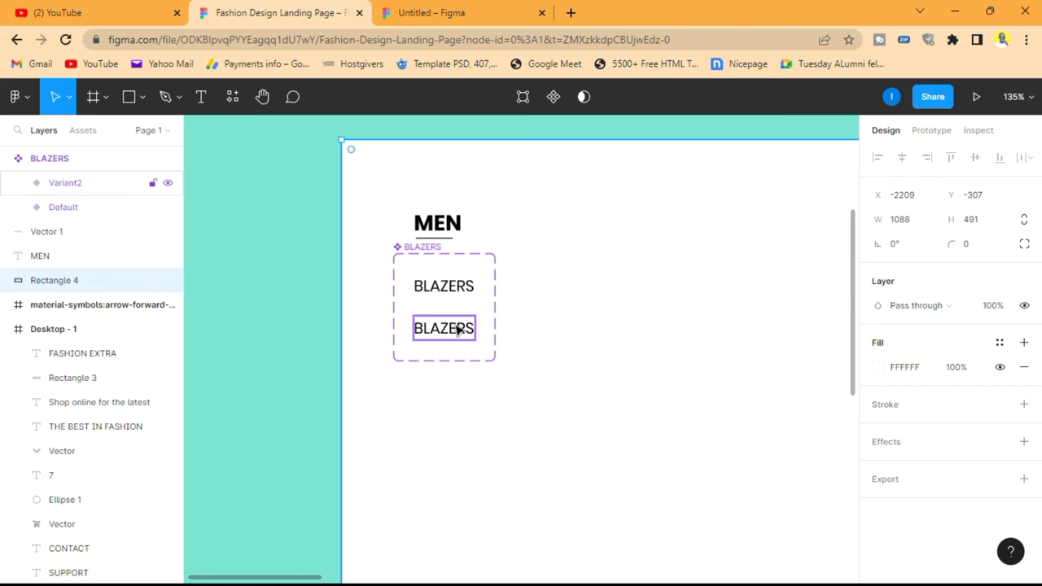
Shift the BLAZERS text inside Variant2 to the right, to X 9.
click(450, 332)
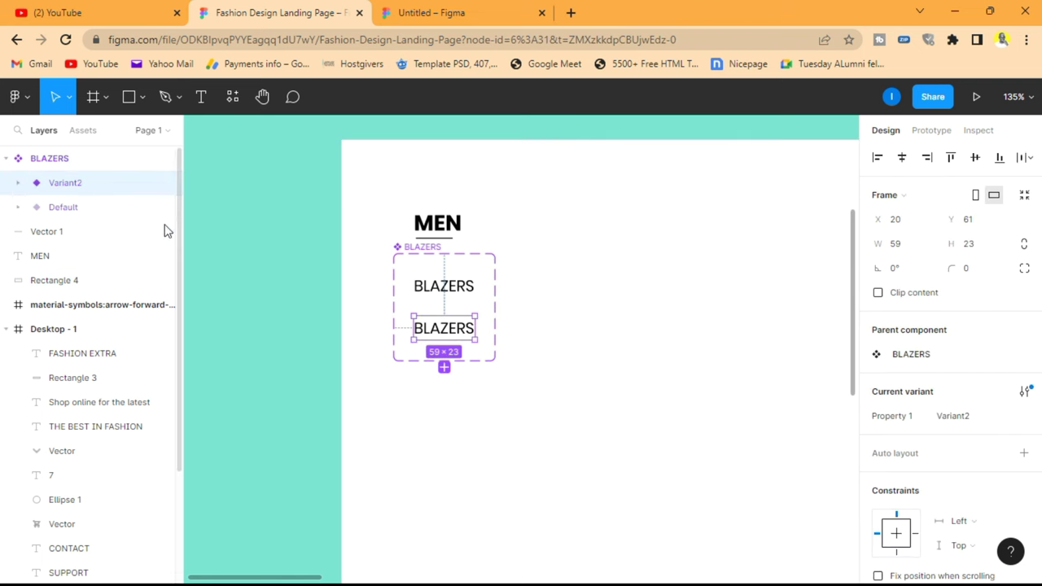
click(20, 183)
click(95, 207)
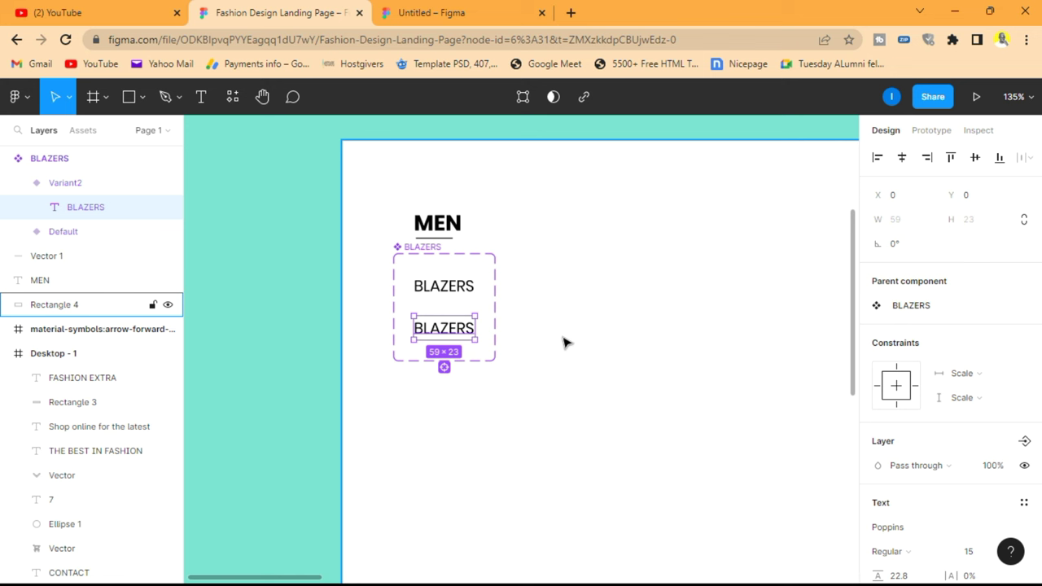
key(Right)
key(Right)
key(Right)
key(Right)
key(Right)
key(Right)
key(Right)
key(Right)
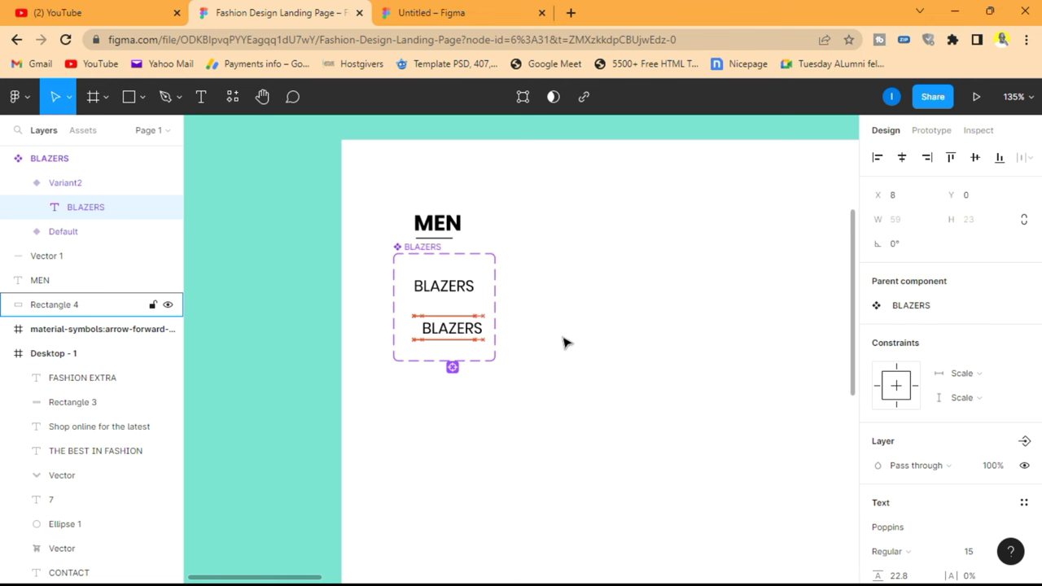
key(Right)
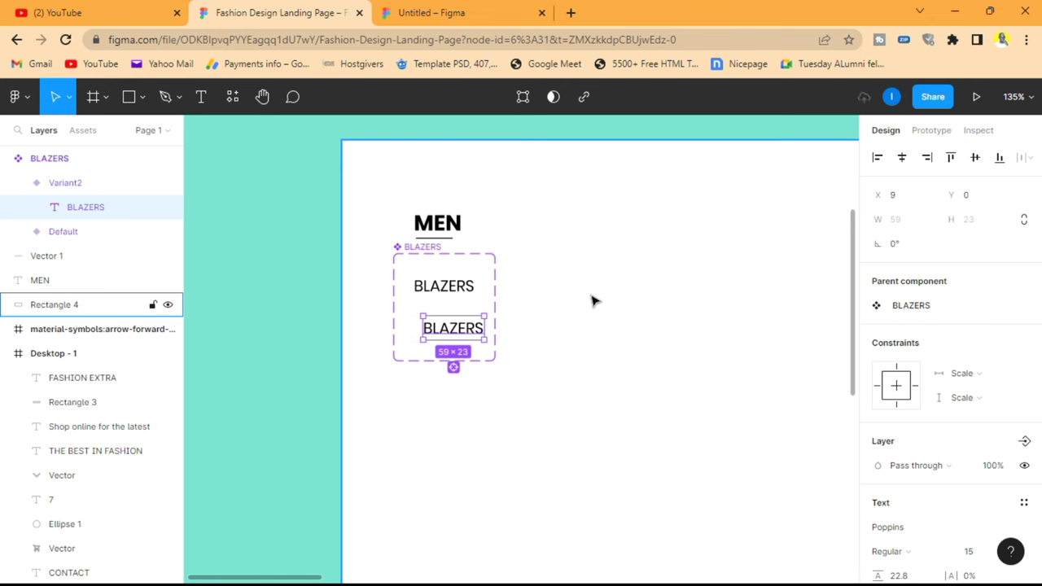
click(737, 398)
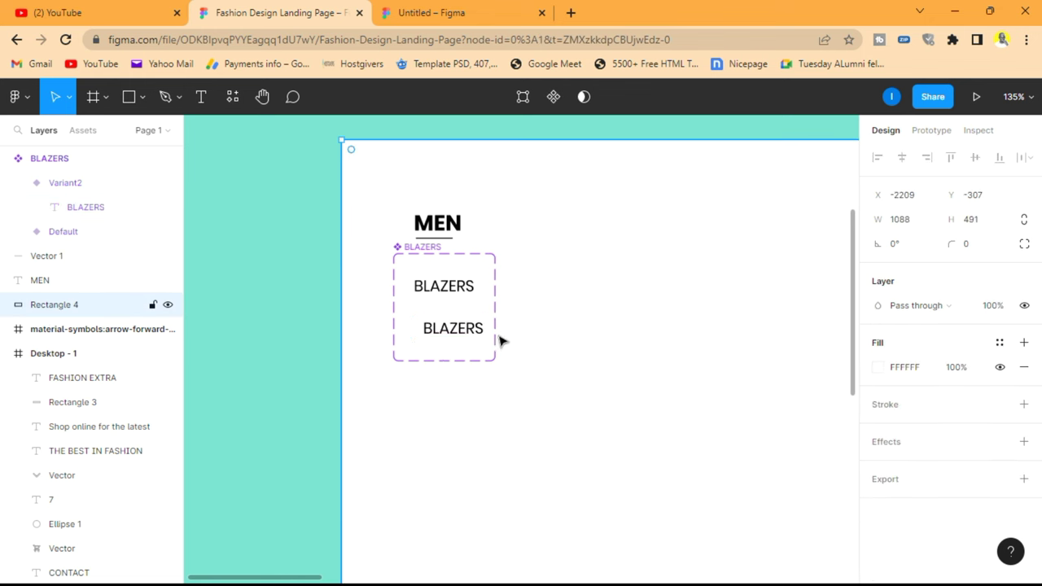
Change the fill of the BLAZERS text inside Variant2 to a bright magenta.
click(465, 332)
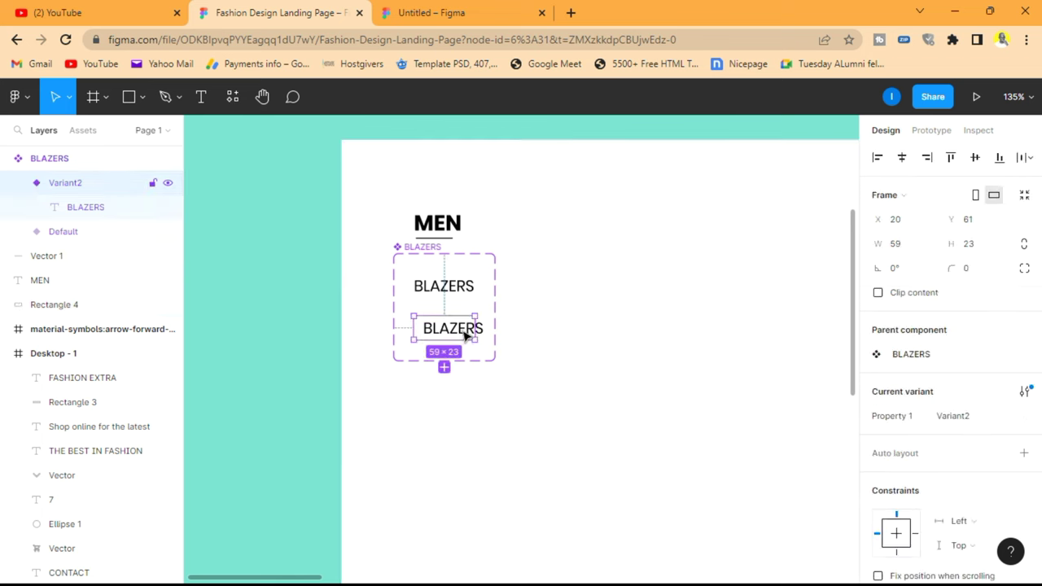
click(102, 210)
scroll(960, 444, down, 4)
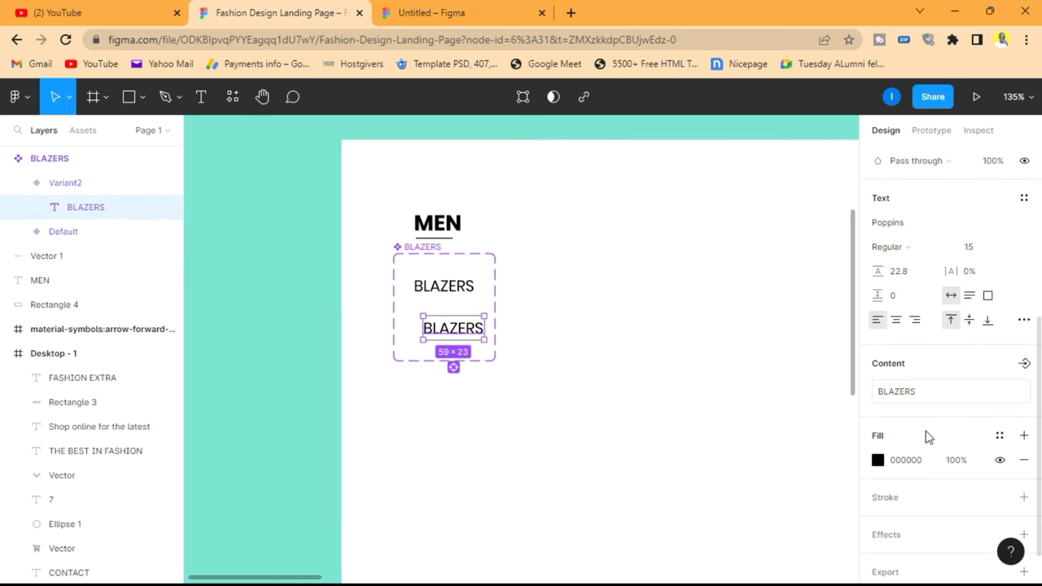
click(879, 461)
drag(812, 407, 823, 408)
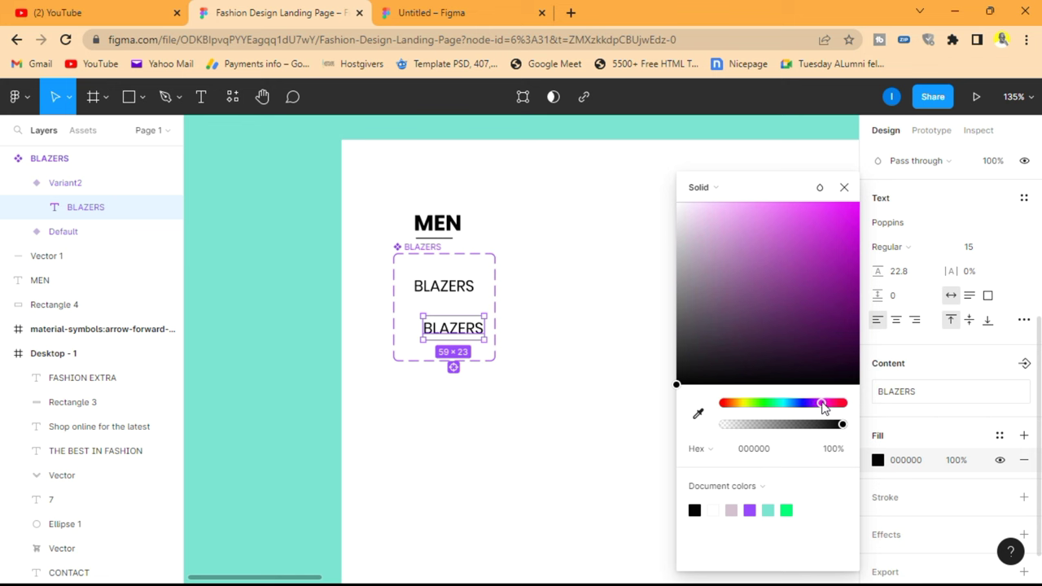
drag(795, 338, 851, 196)
click(708, 261)
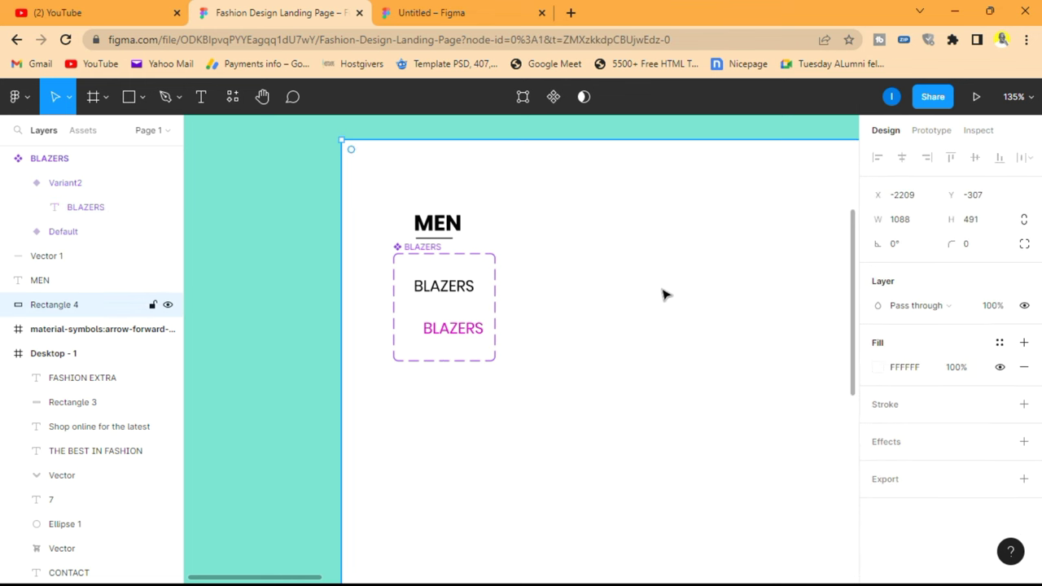
Move the BLAZERS component set out of the white rectangle onto the empty canvas to its left, at about X -2559, Y -212.
scroll(659, 283, down, 5)
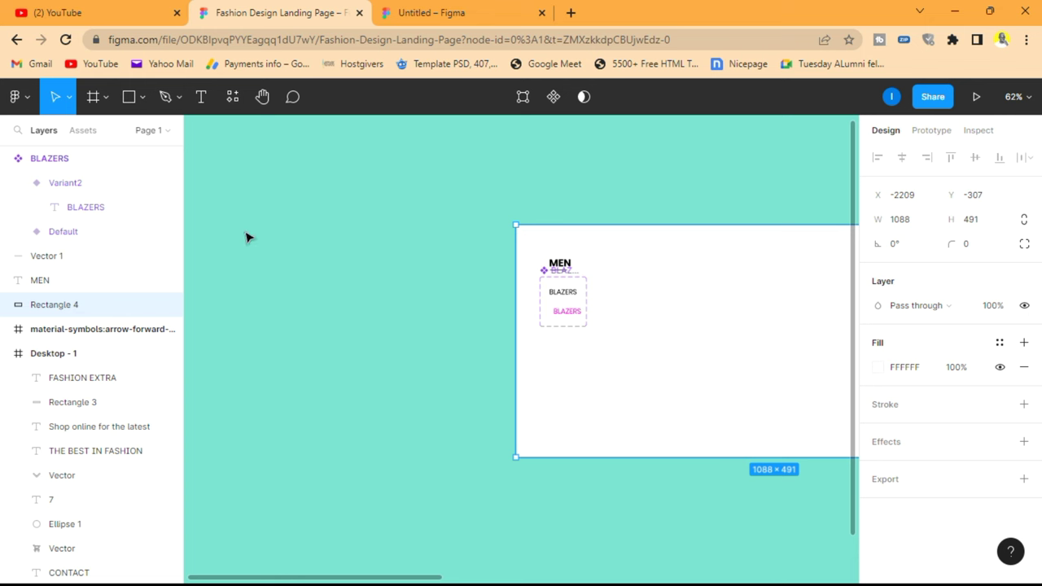
click(66, 161)
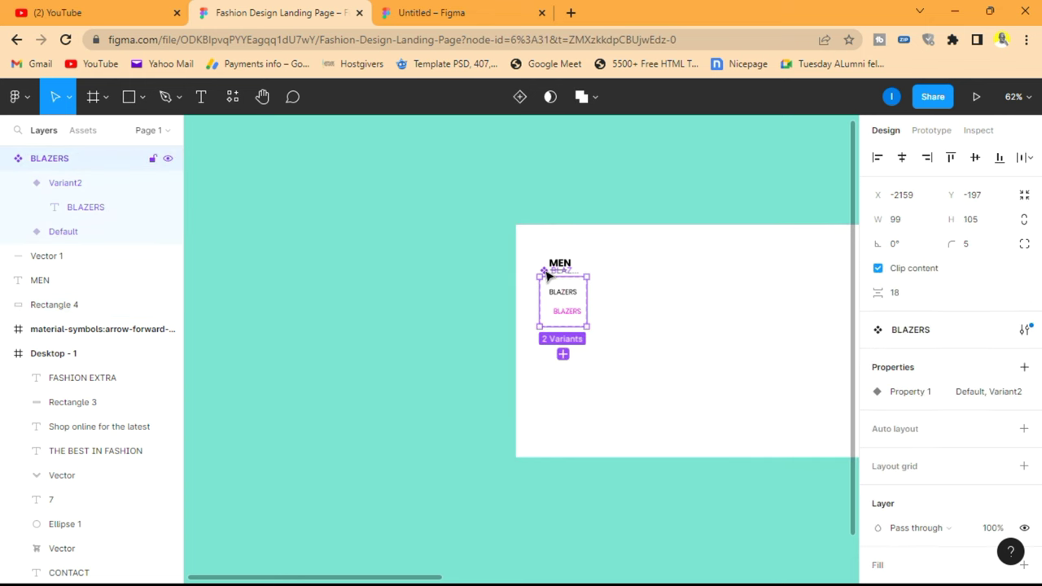
drag(550, 277, 362, 272)
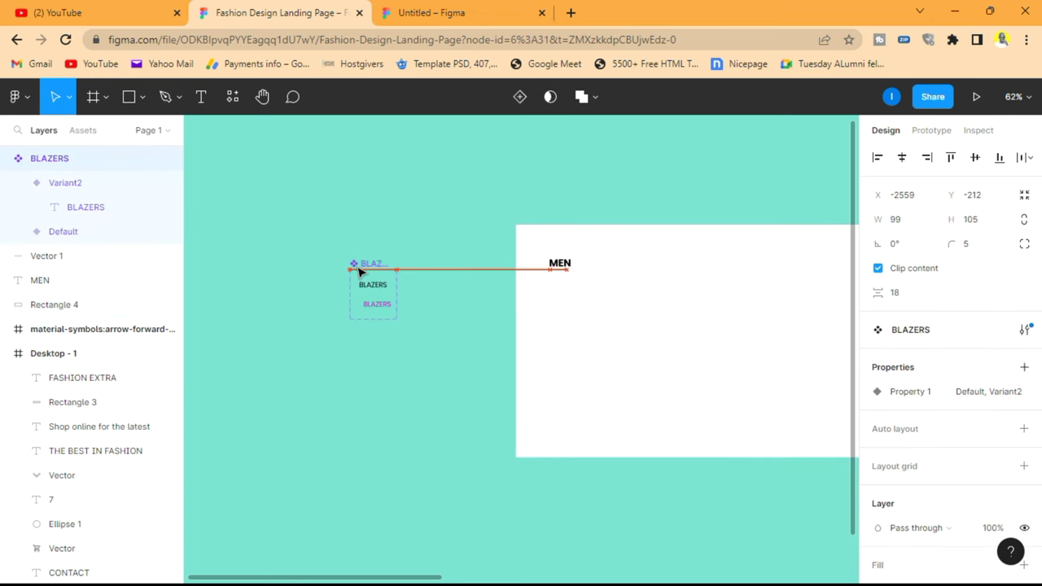
click(395, 233)
Add a While hovering prototype interaction to the Default variant that uses Change to with Property 1 set to Variant2.
scroll(371, 287, up, 5)
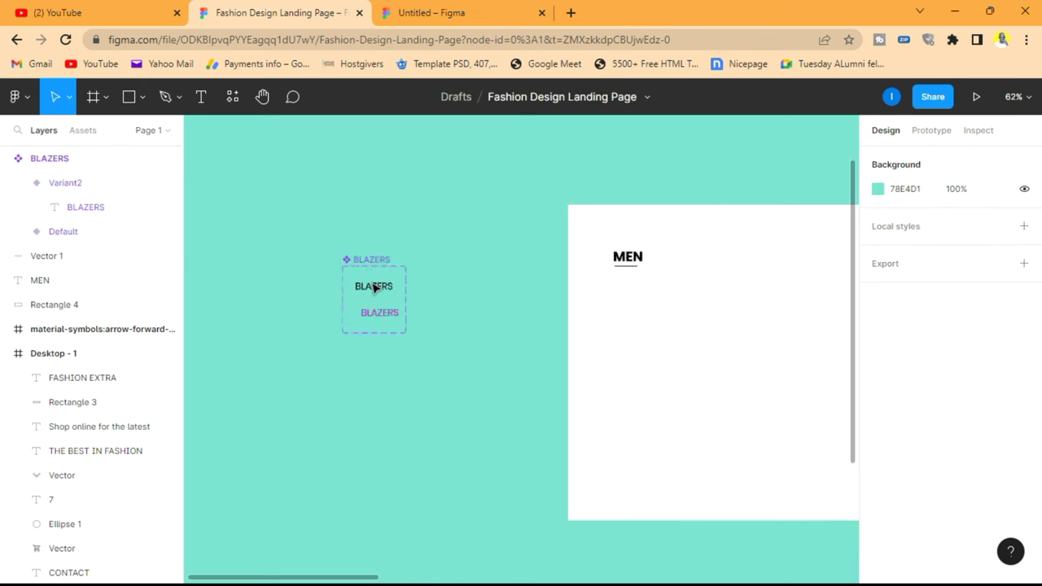
scroll(374, 288, up, 1)
click(378, 291)
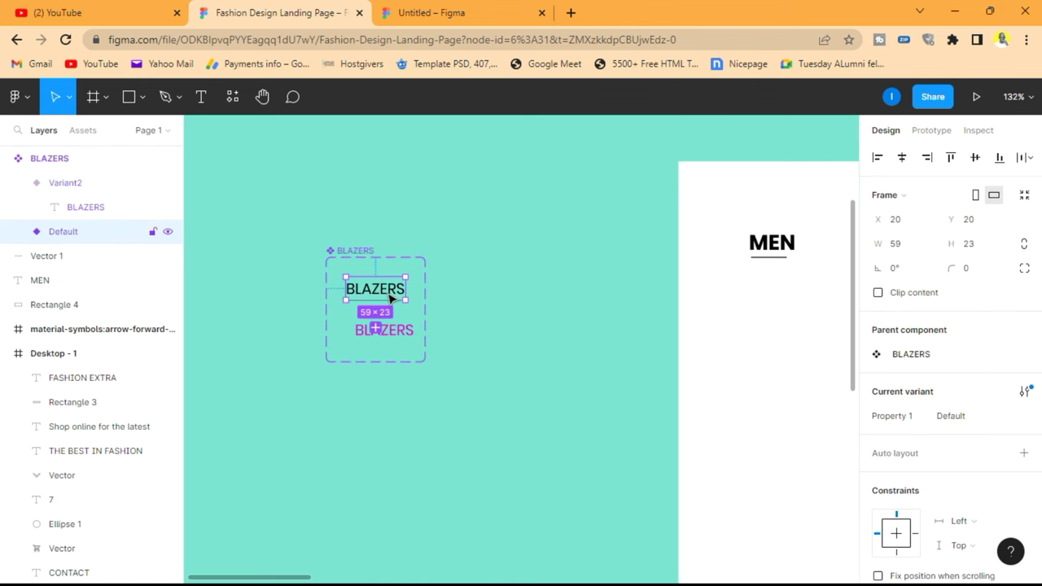
click(934, 132)
click(1024, 164)
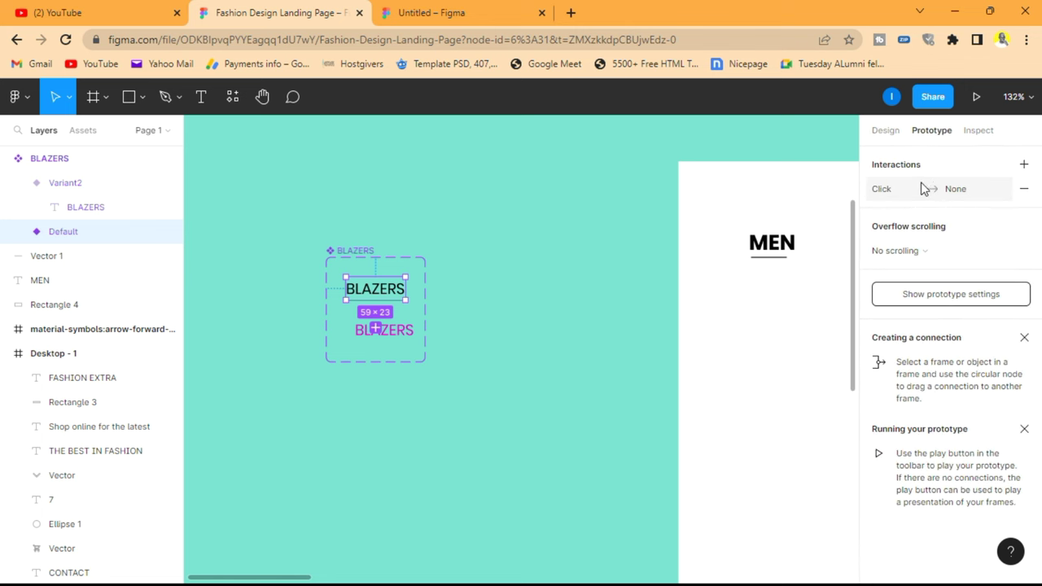
click(751, 225)
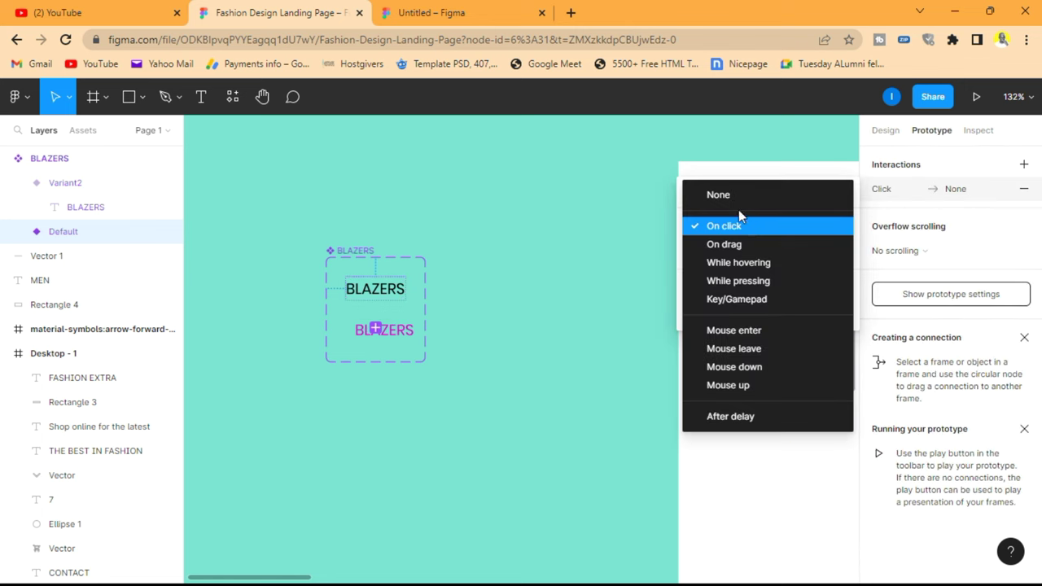
click(749, 262)
click(747, 254)
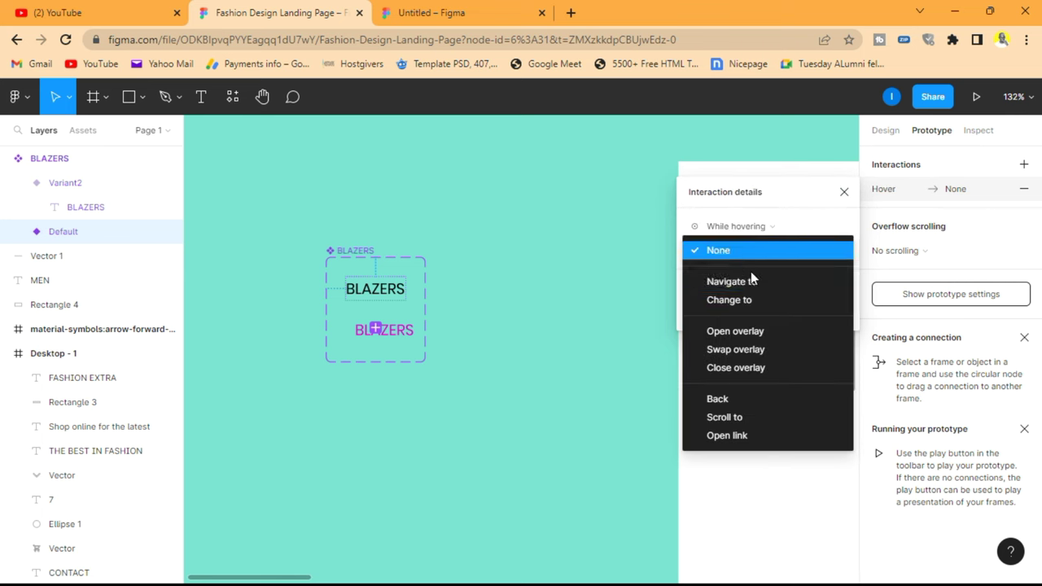
click(760, 300)
click(814, 277)
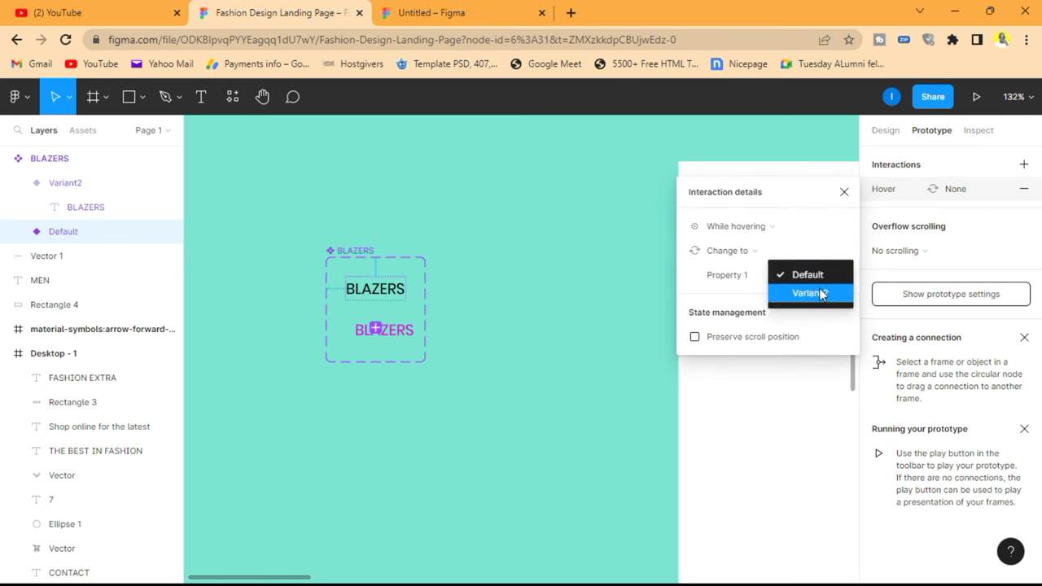
click(810, 293)
Set the hover interaction's animation to Smart animate with Ease out and a duration of 500 ms.
click(763, 434)
click(752, 458)
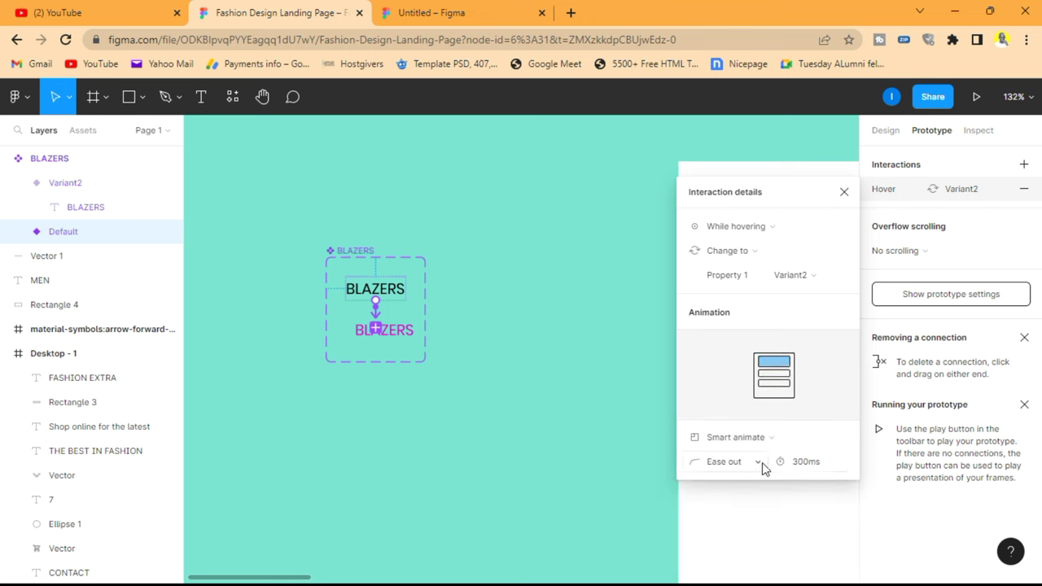
click(818, 470)
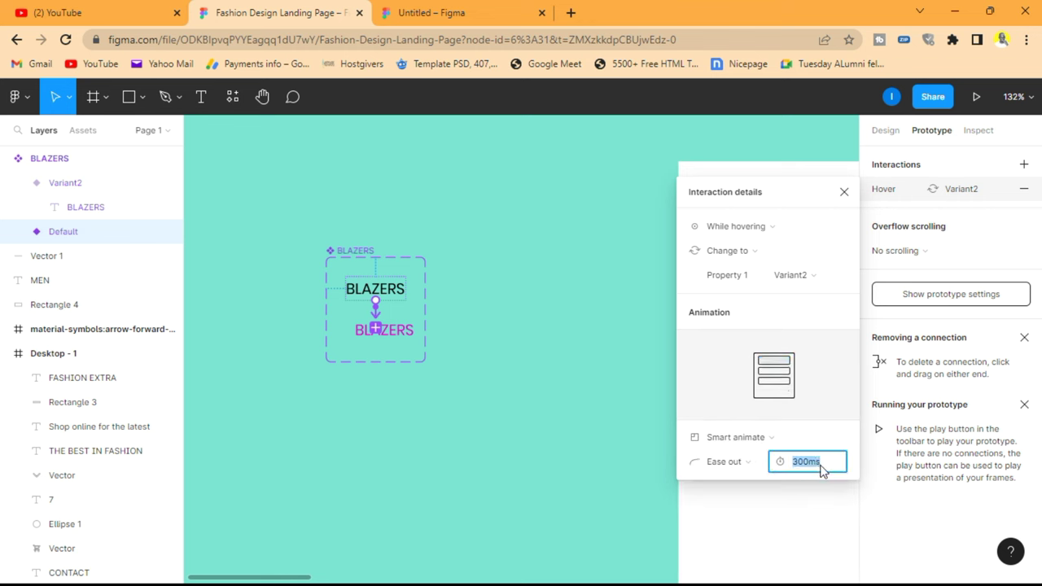
text(500)
key(Return)
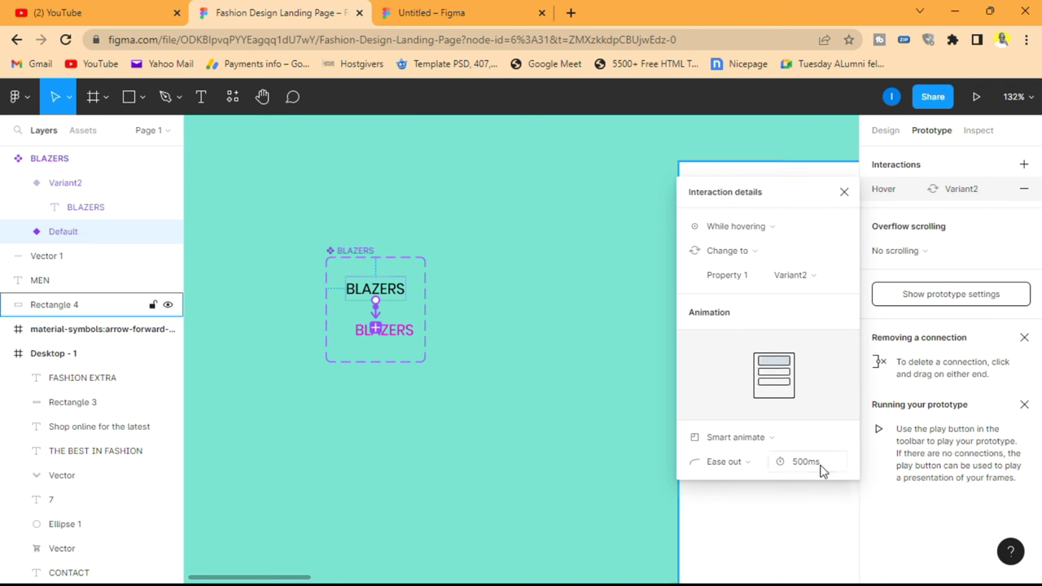
click(844, 192)
click(537, 291)
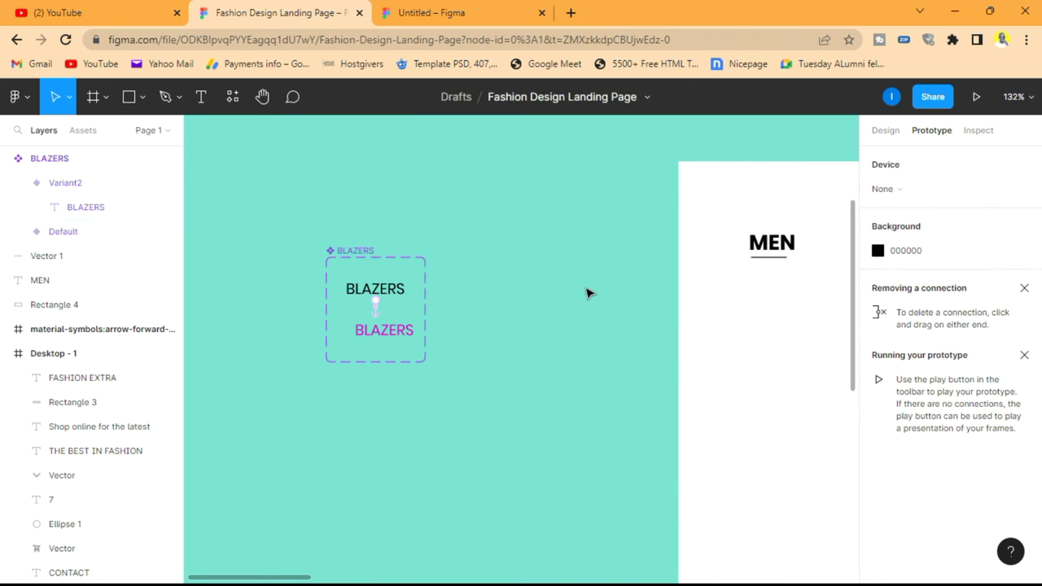
Place an instance of the Default BLAZERS variant in the white rectangle, left-aligned below the MEN underline.
scroll(498, 261, right, 1)
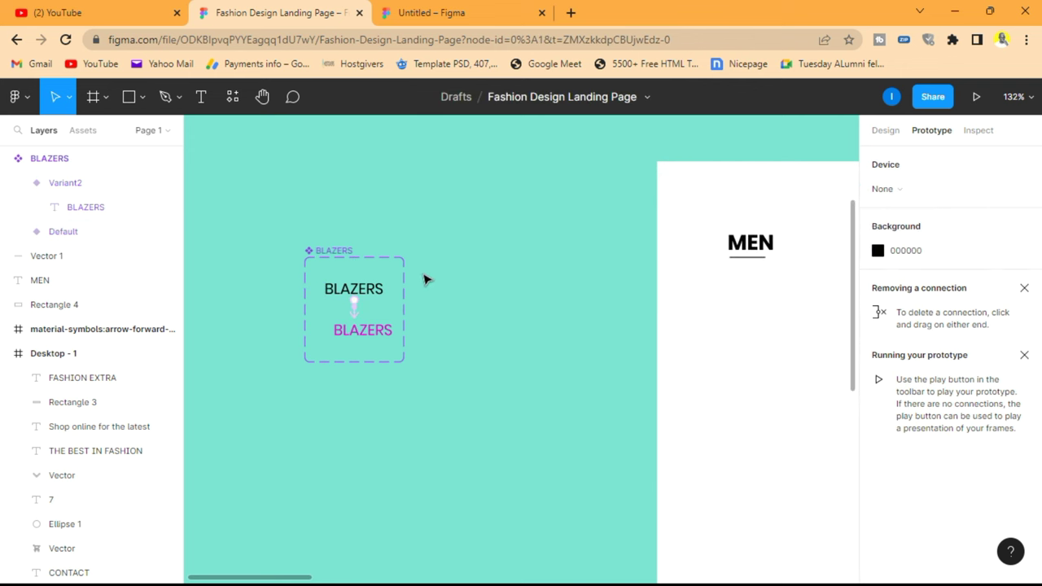
click(357, 288)
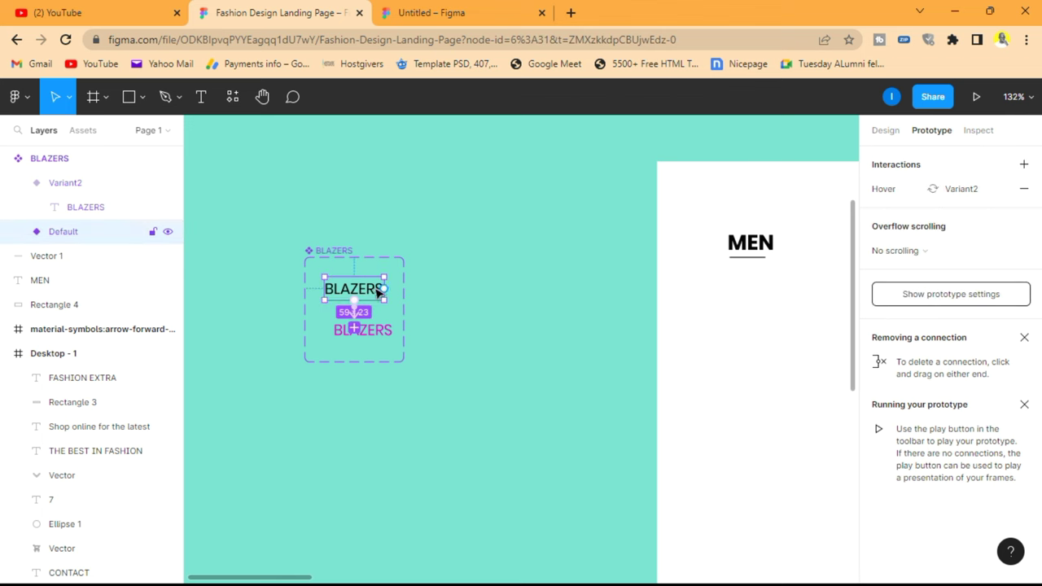
click(884, 132)
drag(370, 291, 773, 306)
click(779, 142)
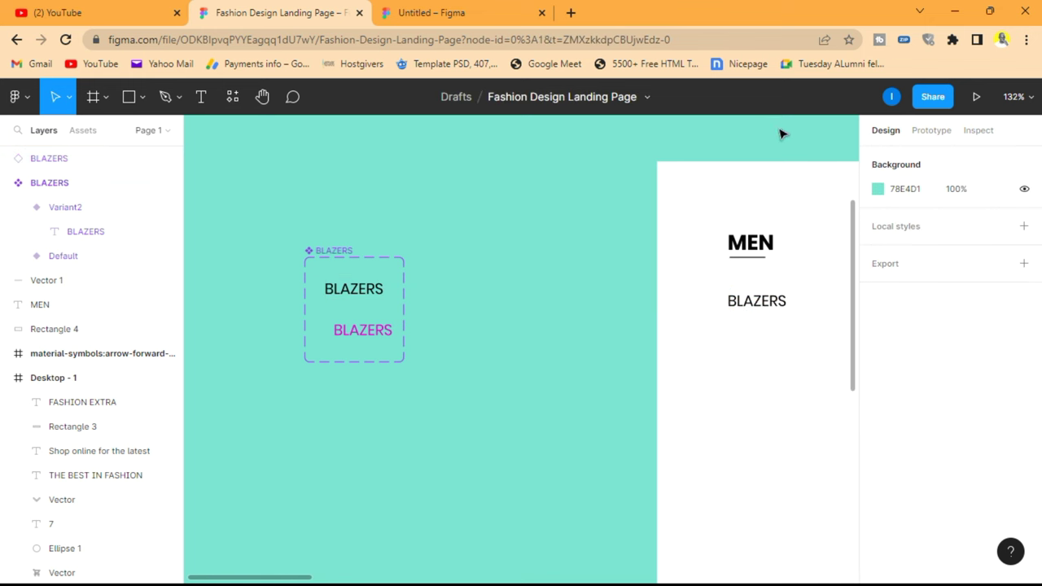
scroll(779, 142, right, 3)
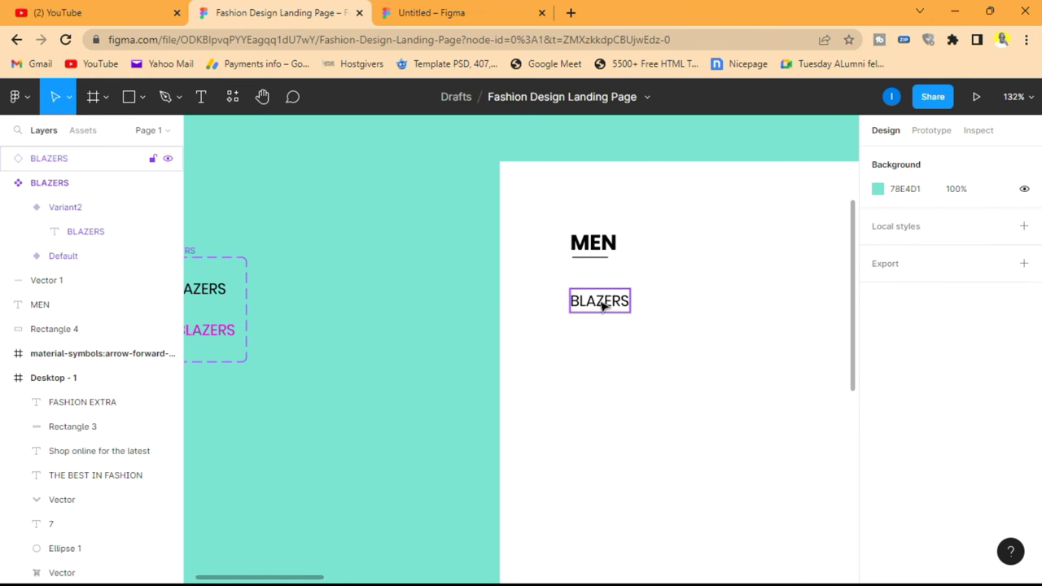
Duplicate the BLAZERS instance under MEN straight below itself, placing the copy at about X -2139, Y -130.
mouse_move(602, 305)
mouse_down()
mouse_move(616, 302)
mouse_move(604, 301)
mouse_up()
click(678, 147)
scroll(680, 148, down, 2)
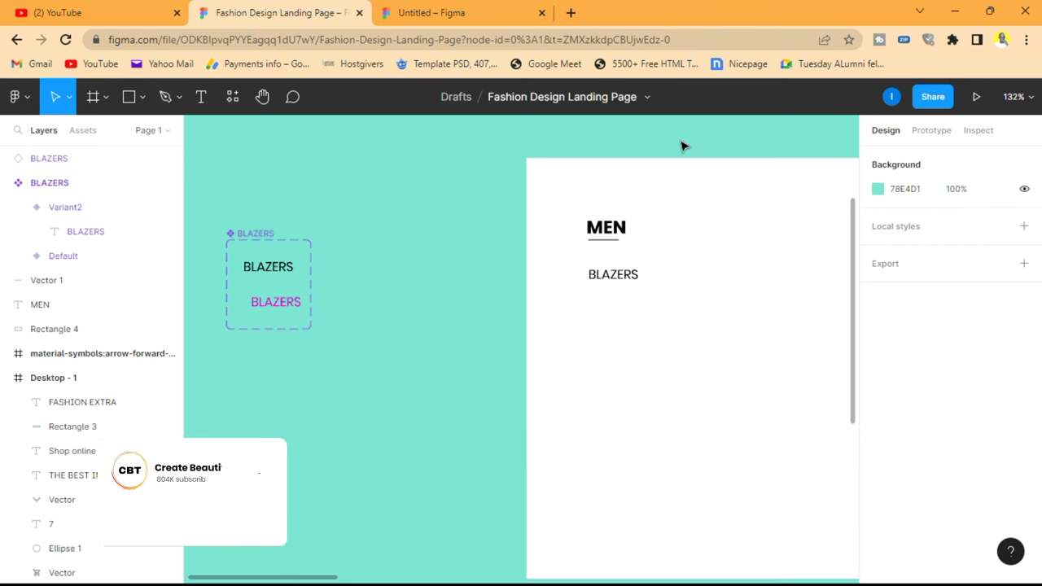
scroll(619, 204, right, 1)
drag(542, 272, 538, 277)
scroll(610, 253, down, 3)
scroll(610, 253, up, 1)
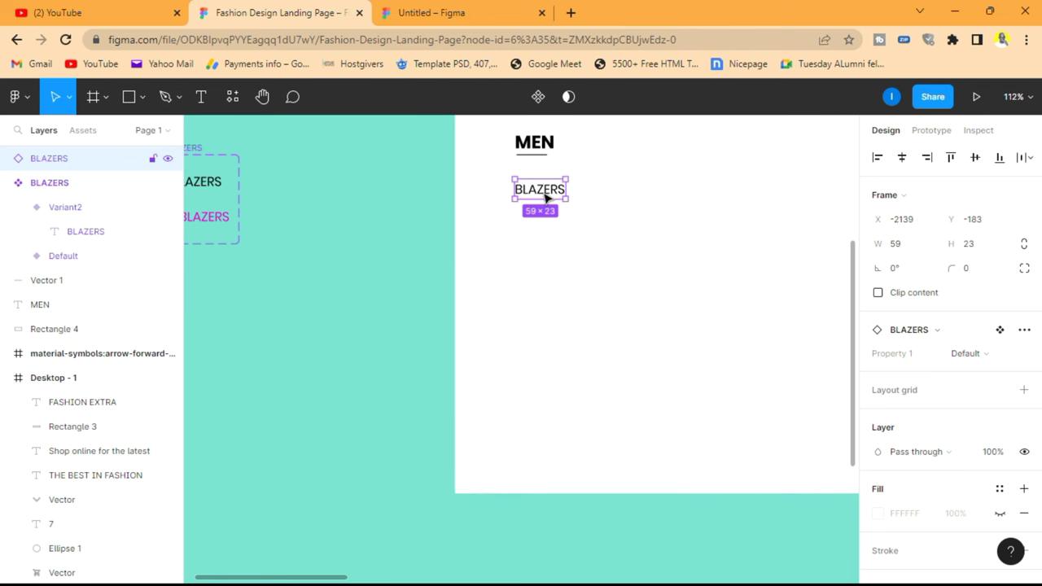
alt+drag(547, 197, 547, 233)
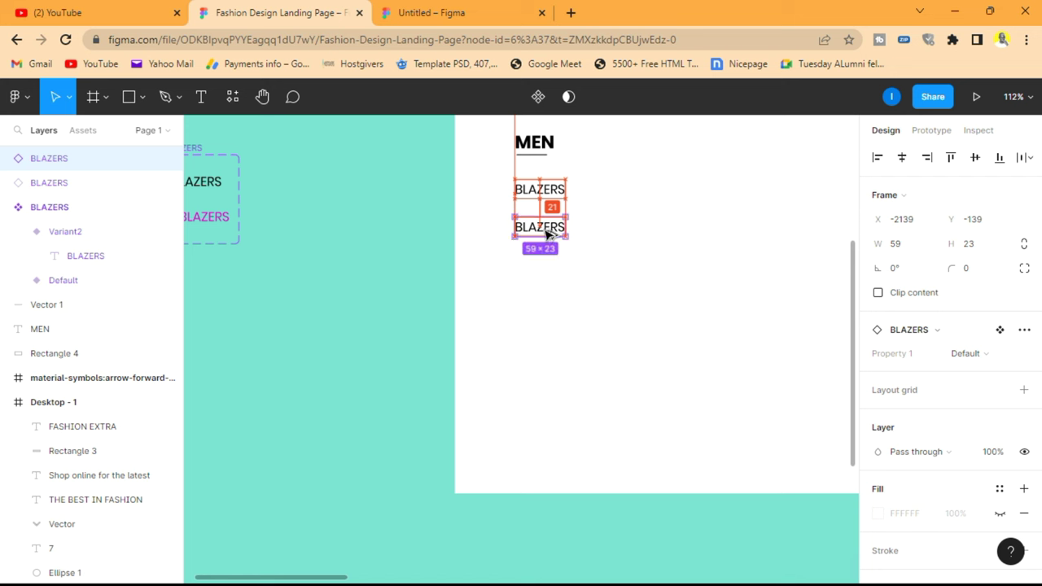
drag(547, 233, 547, 242)
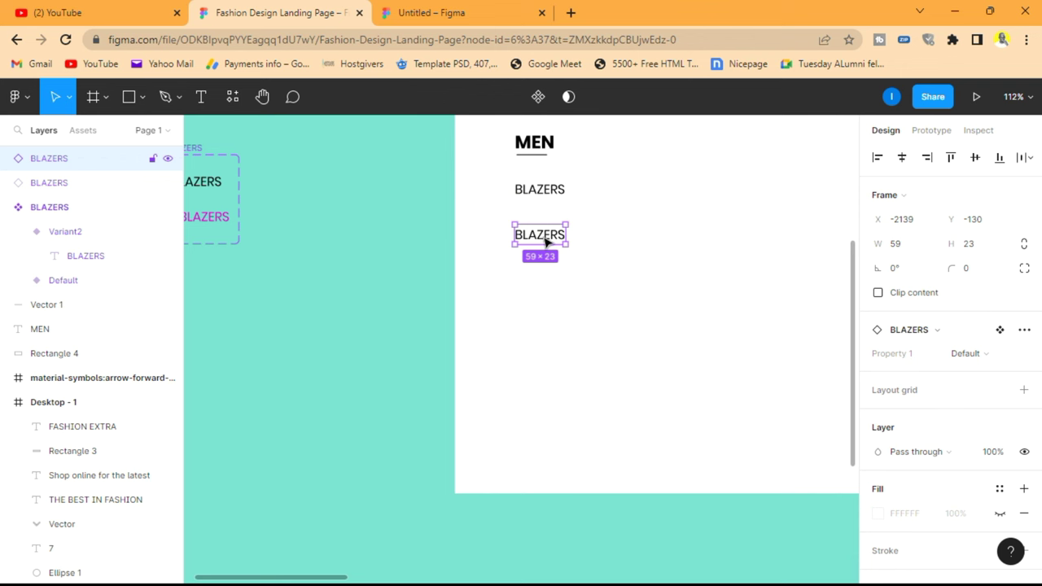
Change the text of the lower BLAZERS instance to JACKETS.
double_click(547, 242)
click(201, 97)
click(544, 234)
double_click(545, 232)
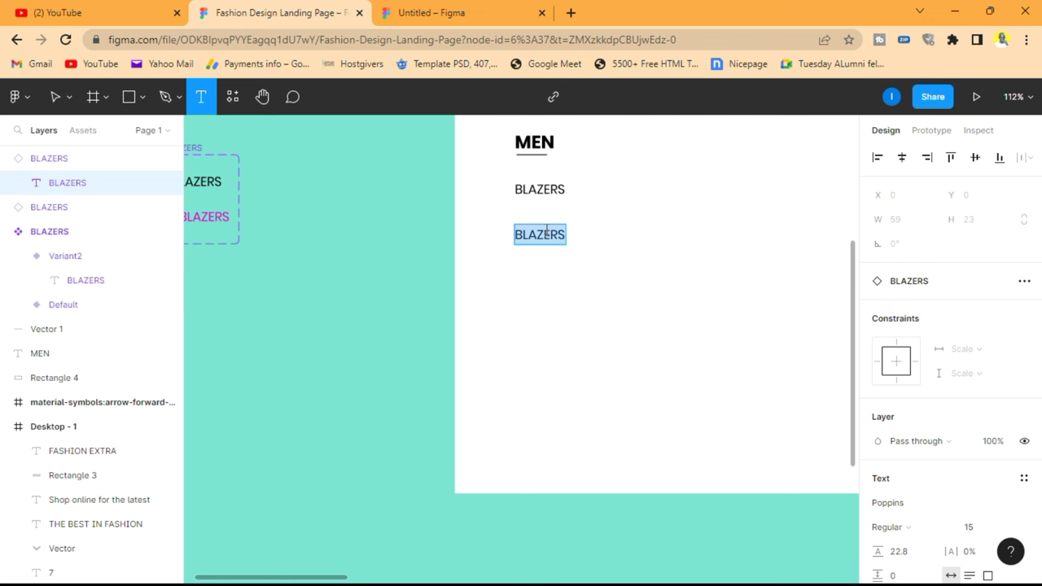
text(JACKETS)
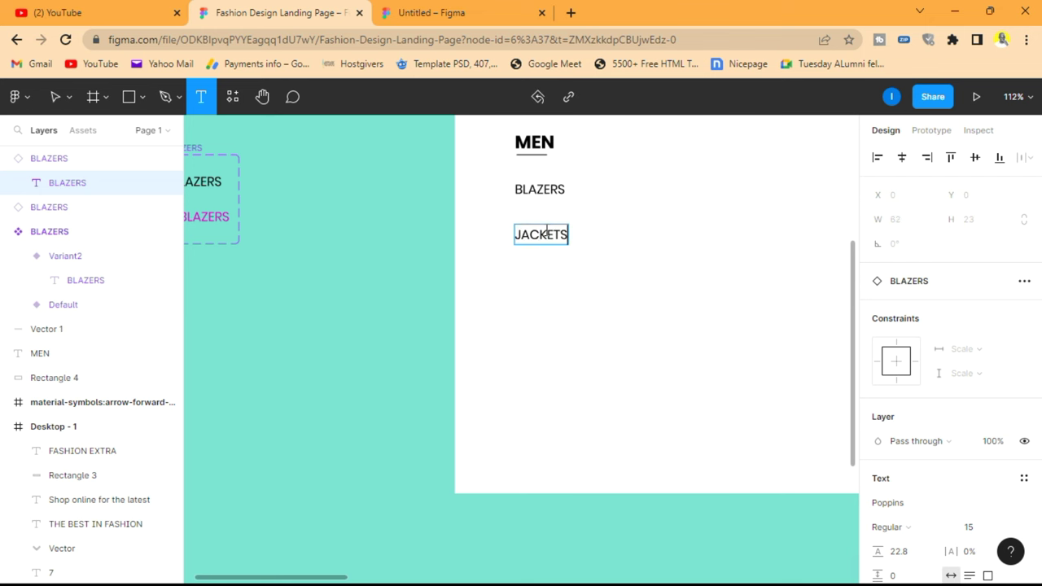
click(437, 211)
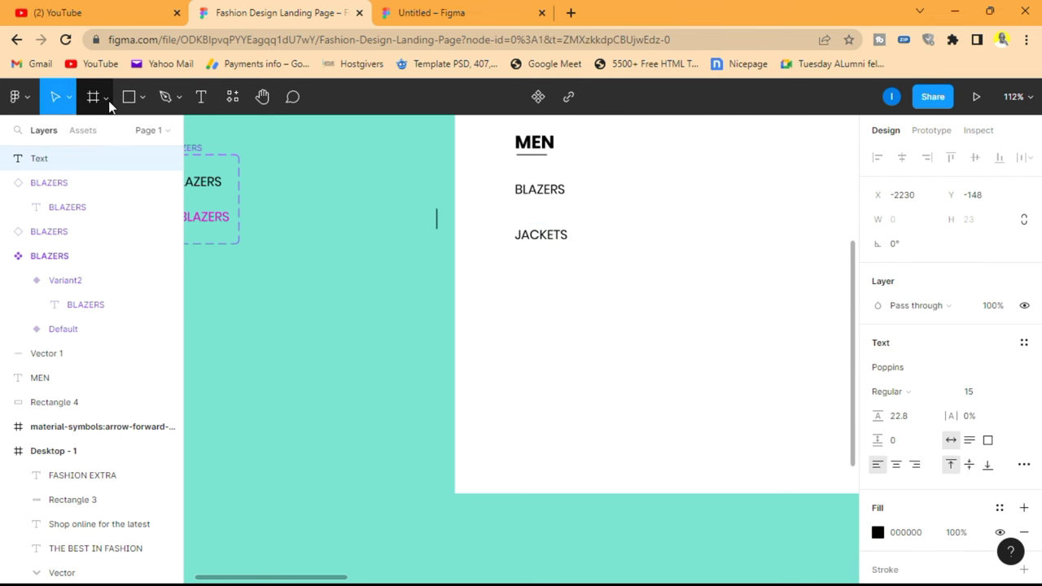
click(386, 196)
Duplicate the JACKETS item below itself at about Y -77 and change the copy's text to T-SHIRTS.
click(547, 236)
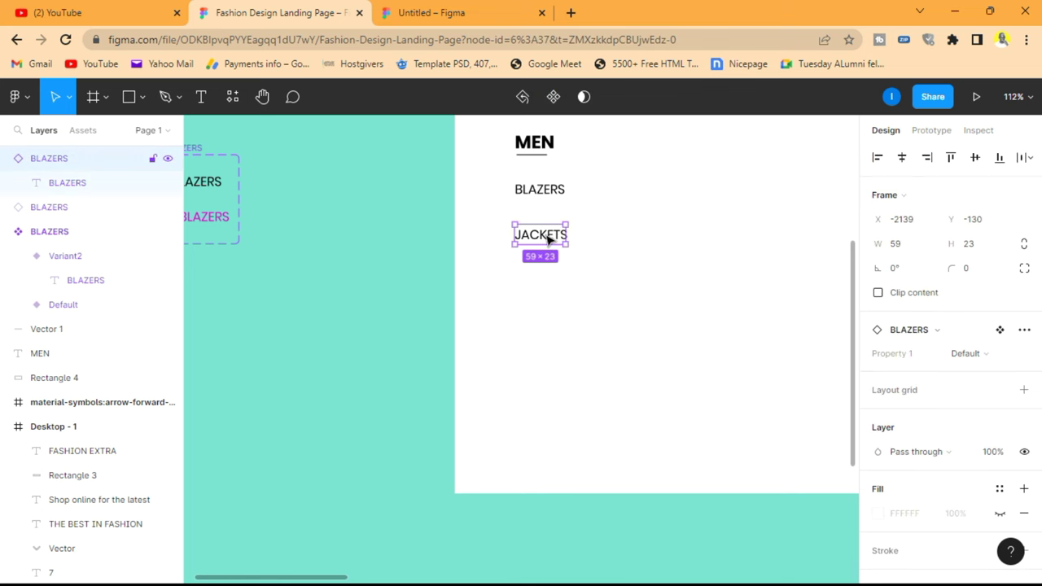
drag(546, 236, 547, 282)
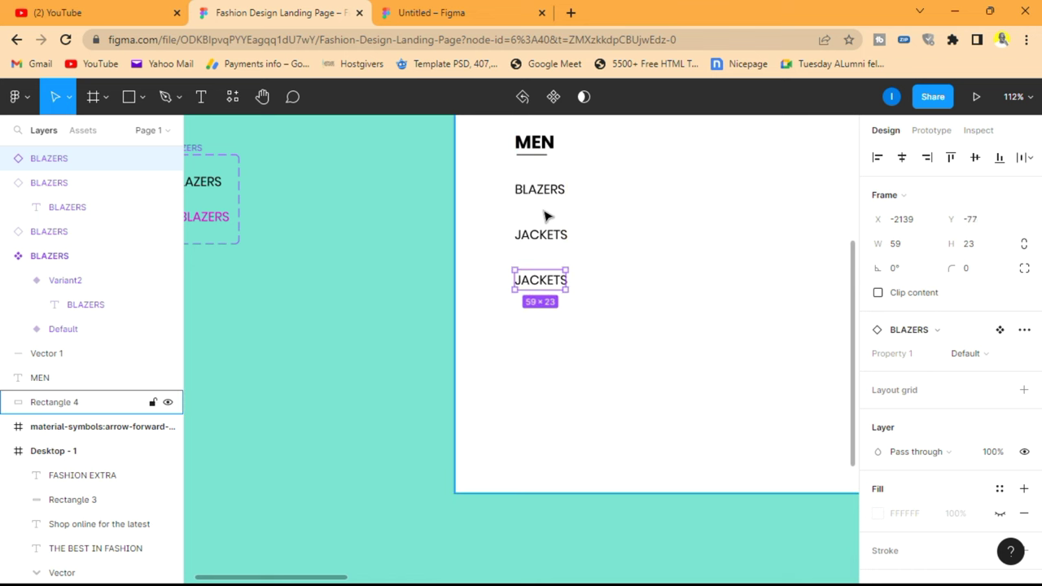
click(201, 101)
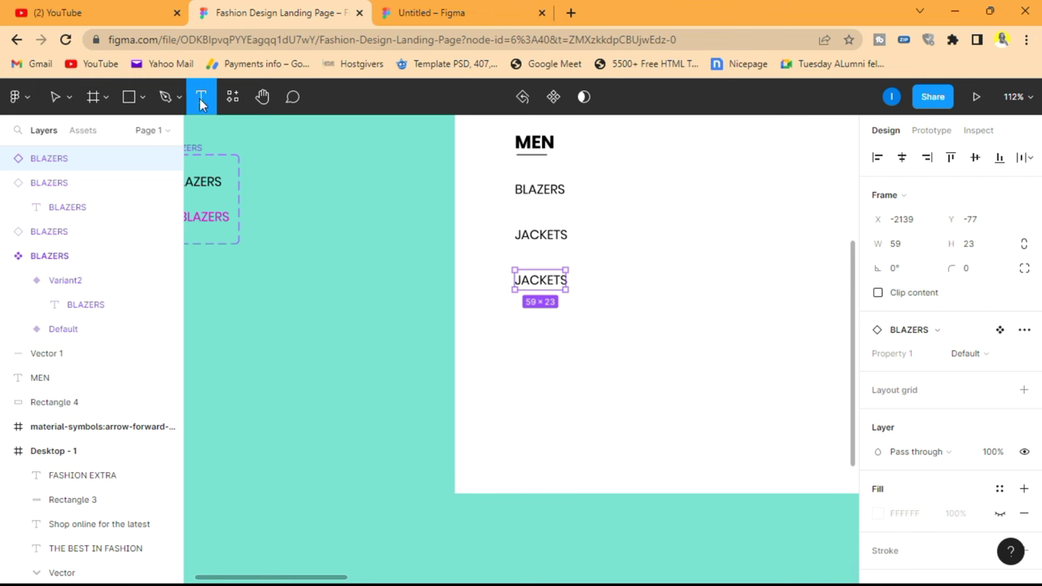
click(547, 278)
double_click(549, 279)
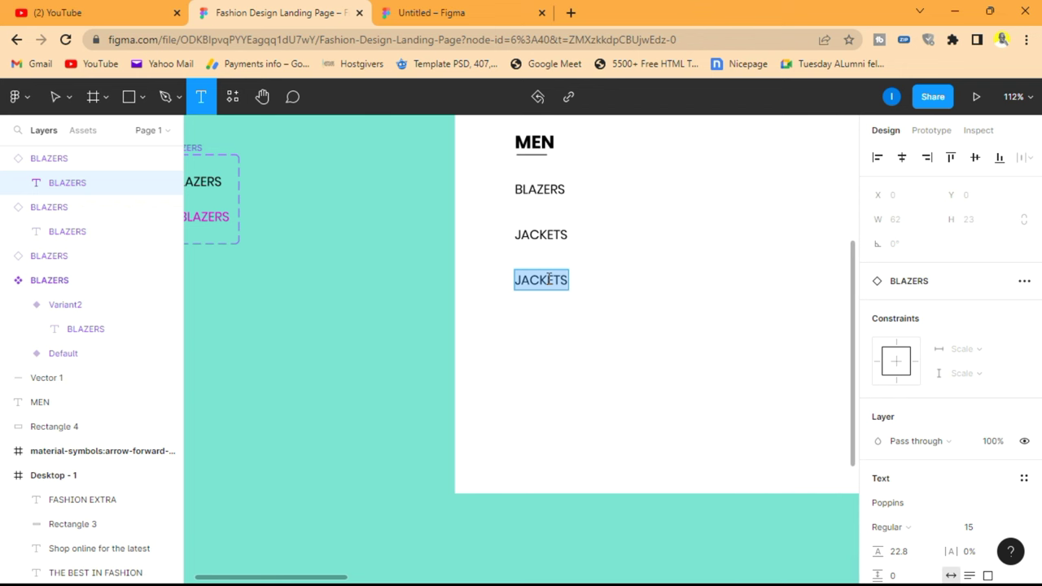
text(T-SHIR)
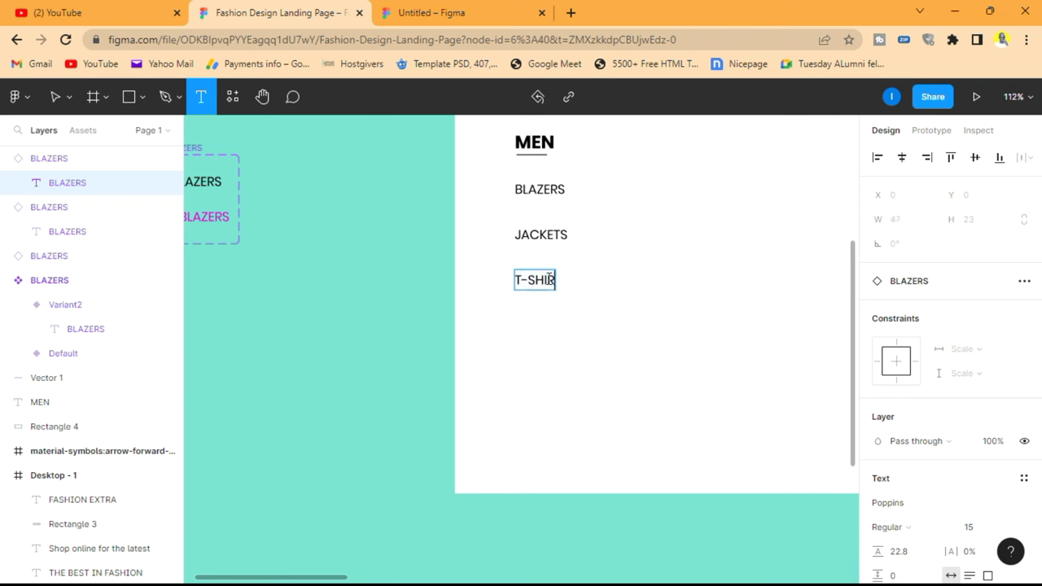
click(405, 183)
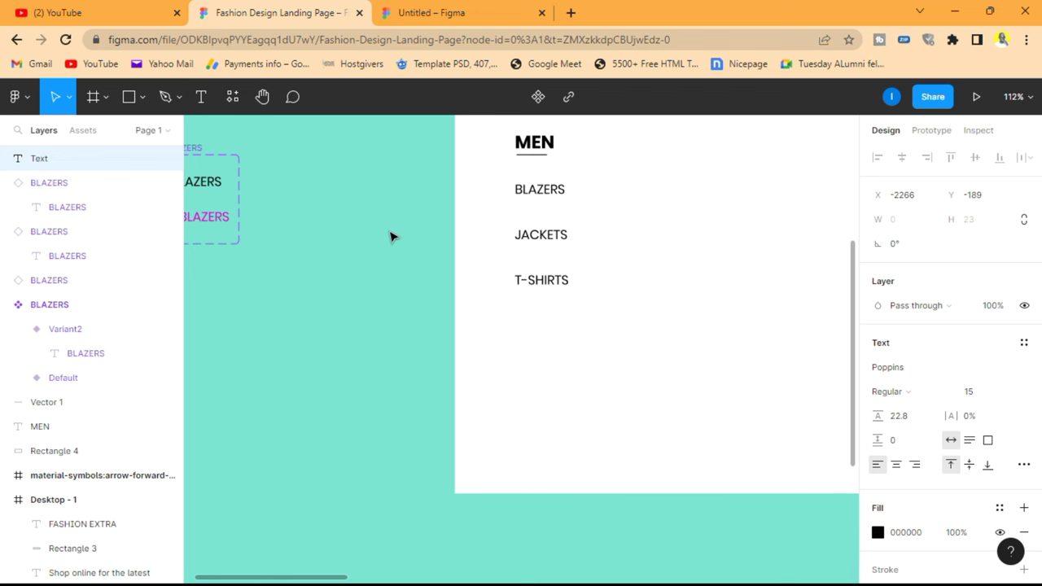
Duplicate the T-SHIRTS item below itself at about Y -24 and change the copy's text to COLLECTIONS.
click(555, 282)
drag(557, 282, 556, 327)
click(200, 98)
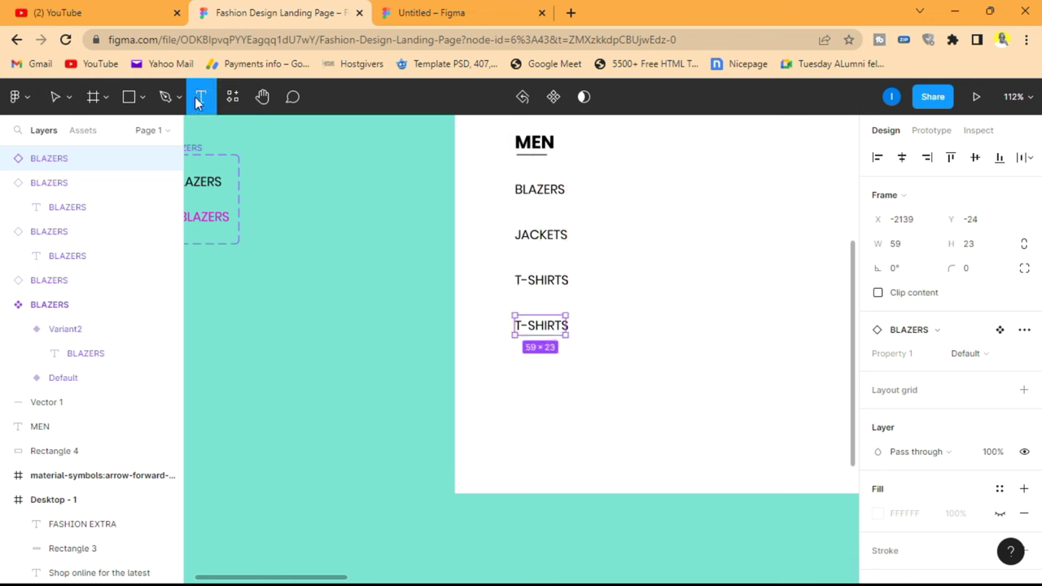
click(535, 325)
key(ctrl+a)
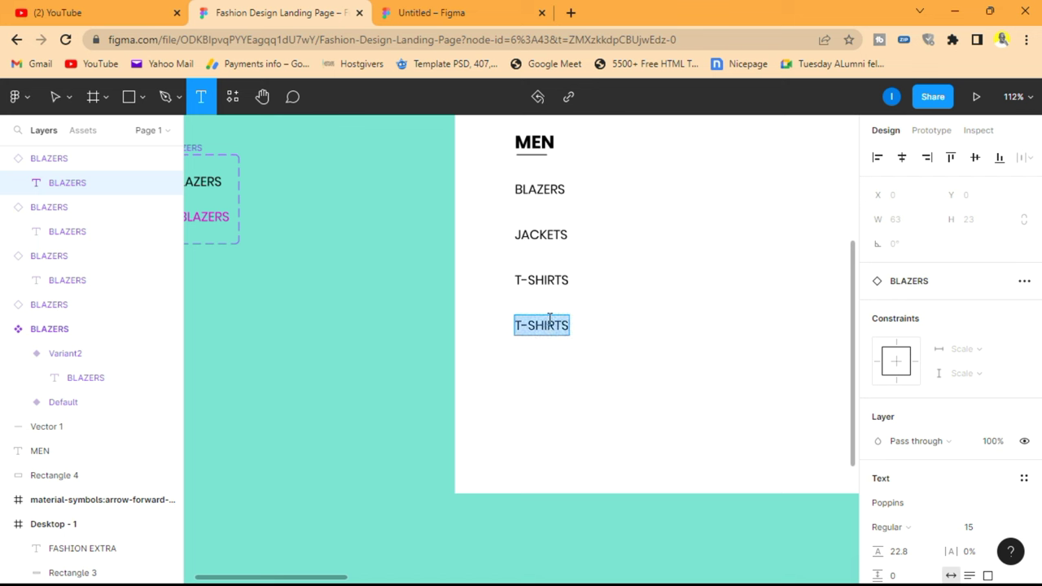
text(COLLECTIONS)
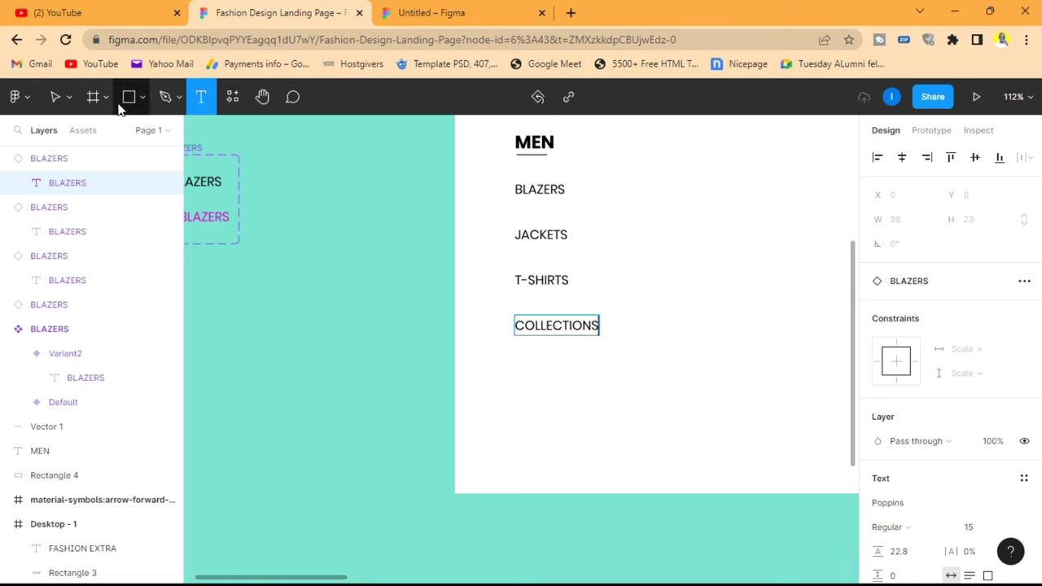
click(52, 97)
key(Escape)
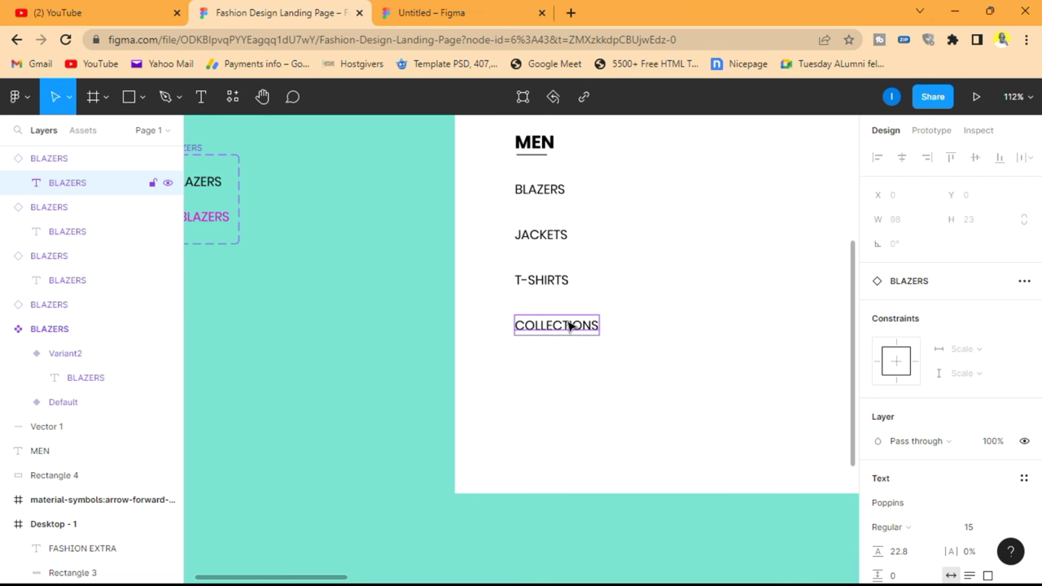
Duplicate the COLLECTIONS text layer below itself at about Y 29 and change the copy's text to SPORTS SHOES.
drag(570, 326, 572, 374)
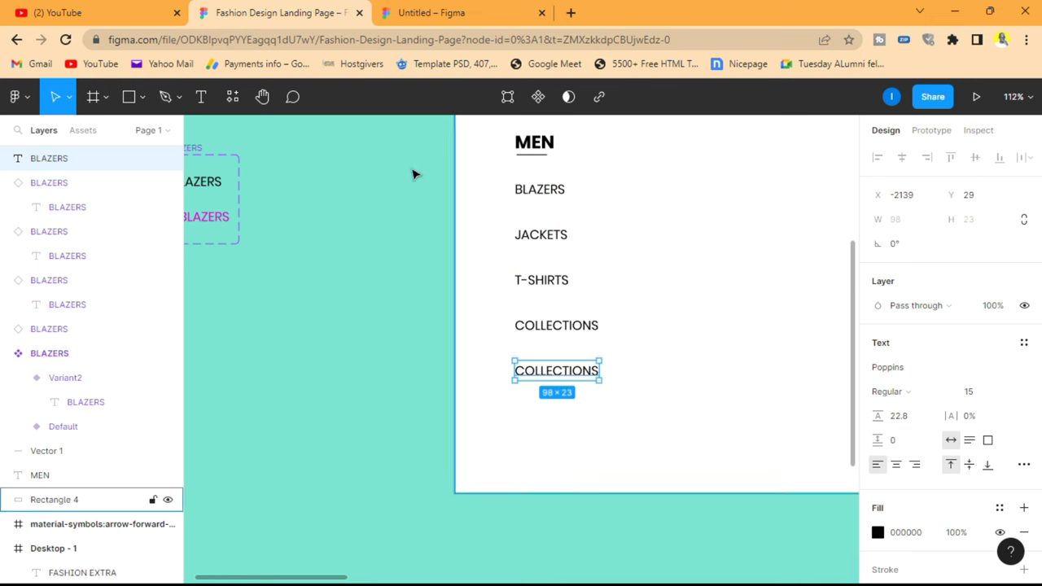
click(201, 97)
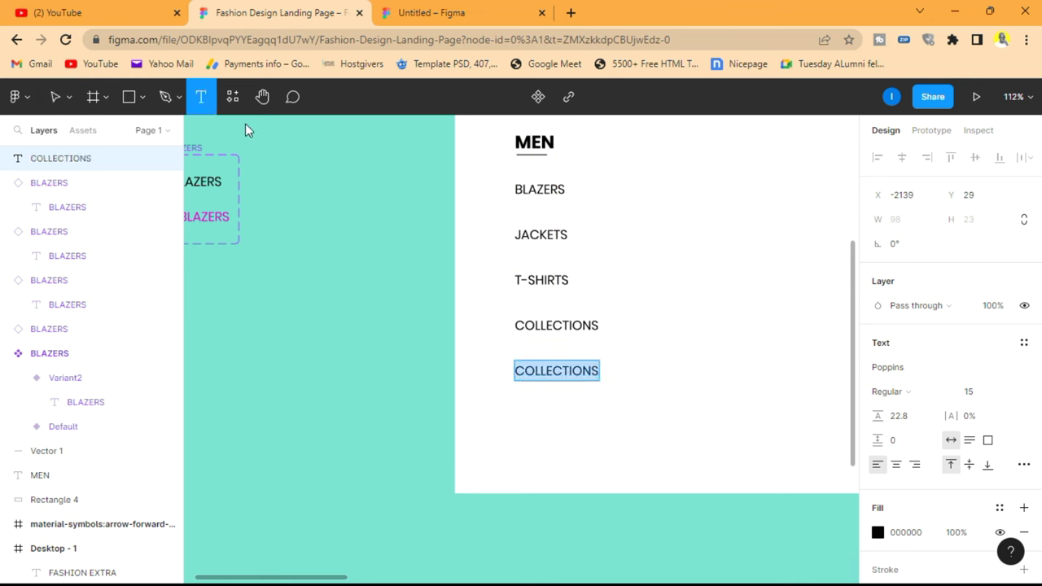
click(569, 370)
double_click(575, 368)
text(SPORTS SHOES)
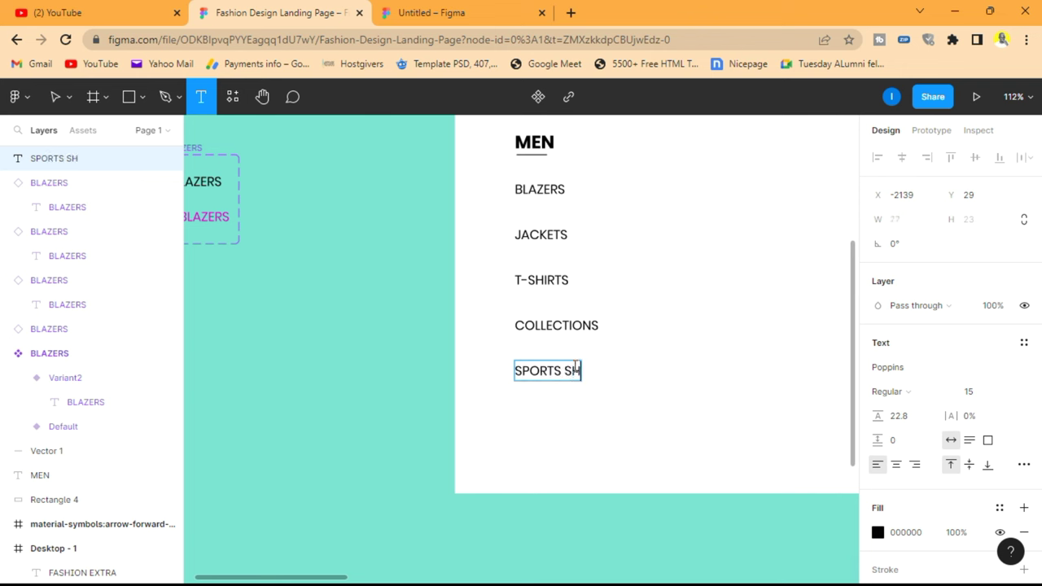
click(51, 104)
click(369, 311)
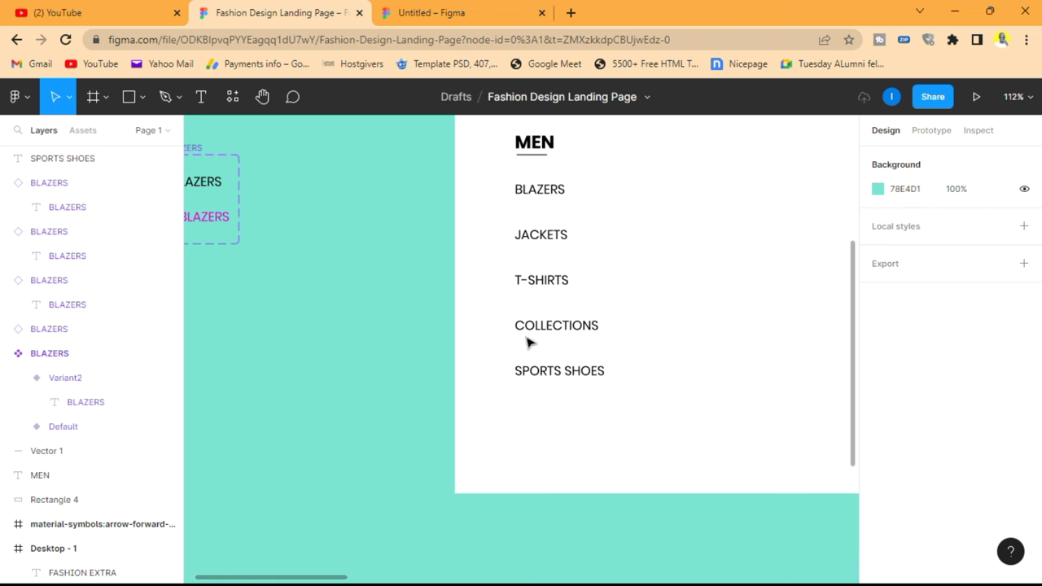
Duplicate the SPORTS SHOES text below itself at about X -2137, Y 82 and change the copy's text to JEANS.
click(569, 371)
drag(569, 371, 571, 417)
key(Return)
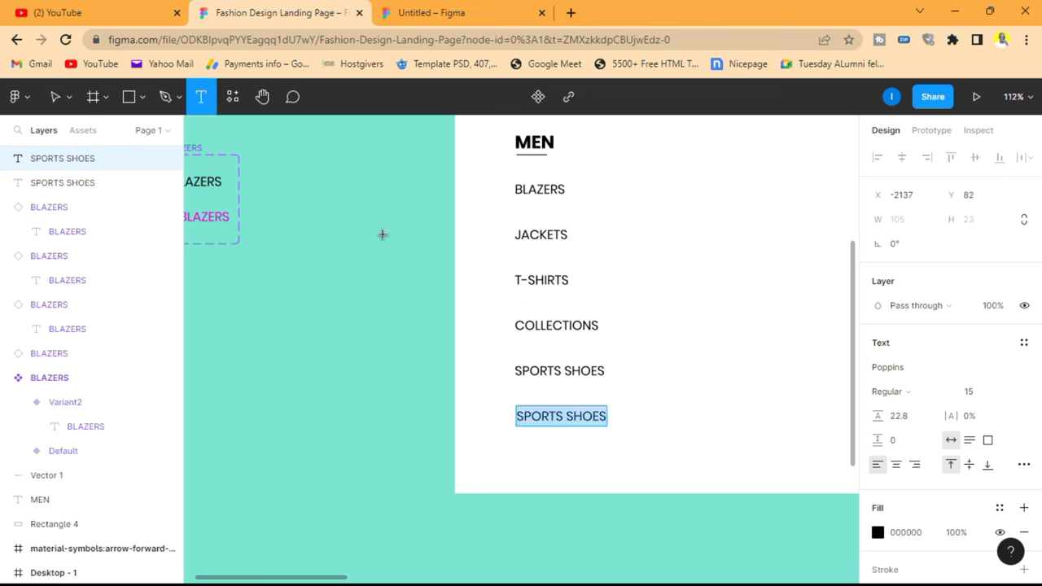
click(563, 416)
key(ctrl+a)
text(JEANS)
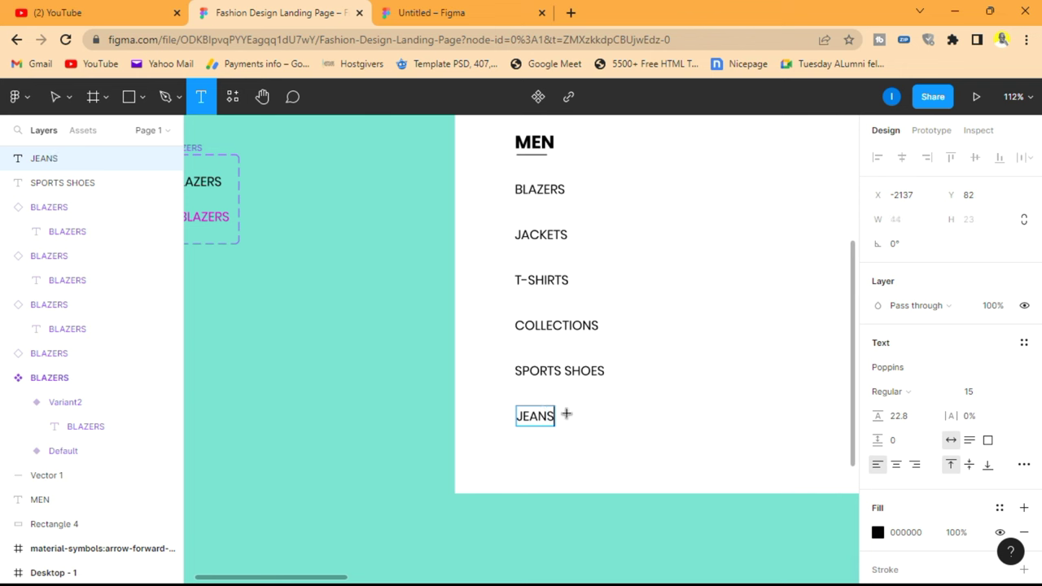
click(52, 97)
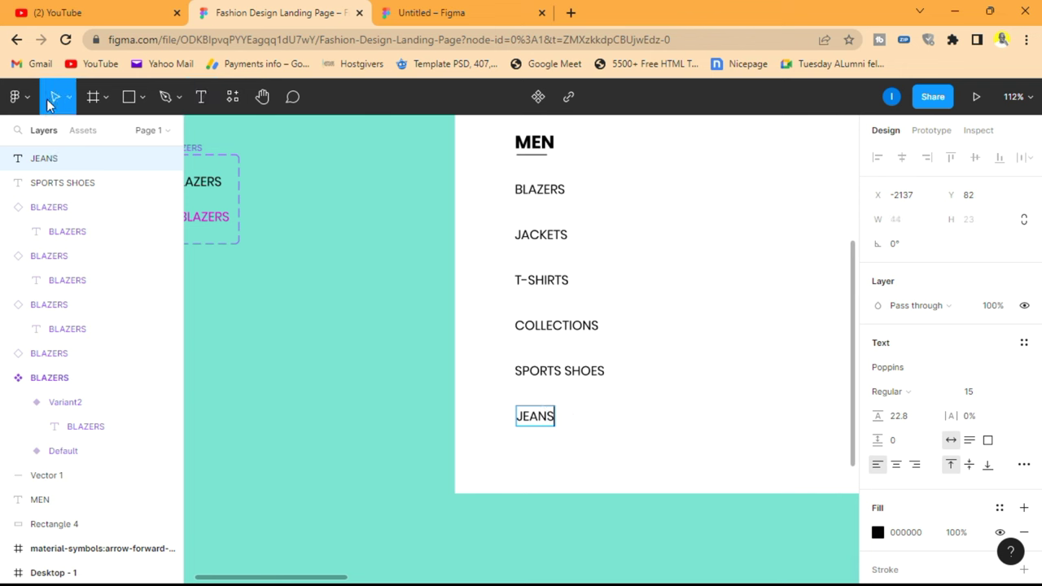
click(328, 219)
Duplicate the whole MEN column, including heading, underline and all six category items, to its right, with the copied heading at about X -1952.
scroll(647, 218, down, 5)
scroll(647, 219, right, 4)
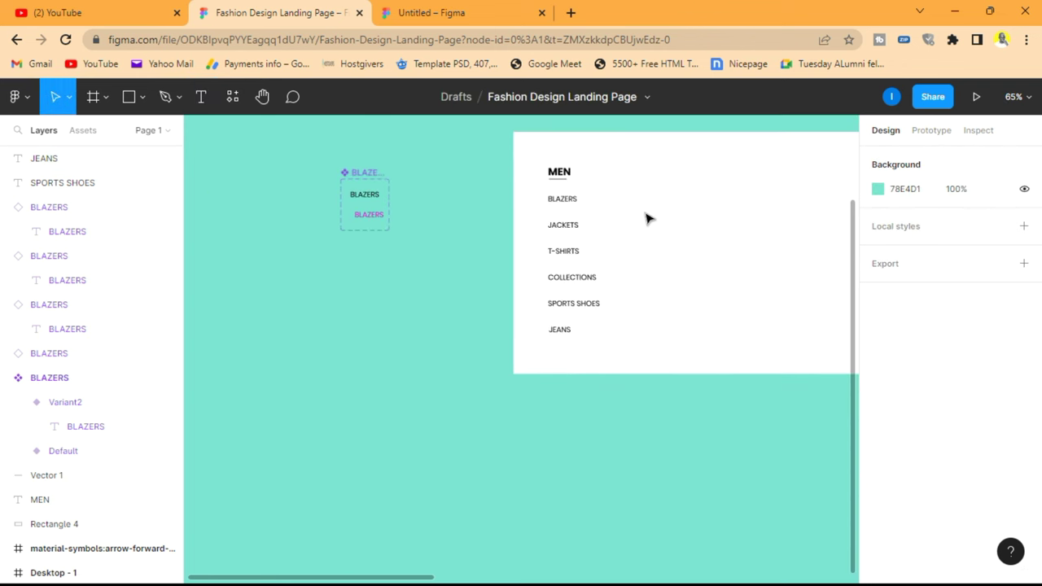
scroll(509, 207, up, 2)
scroll(472, 285, right, 1)
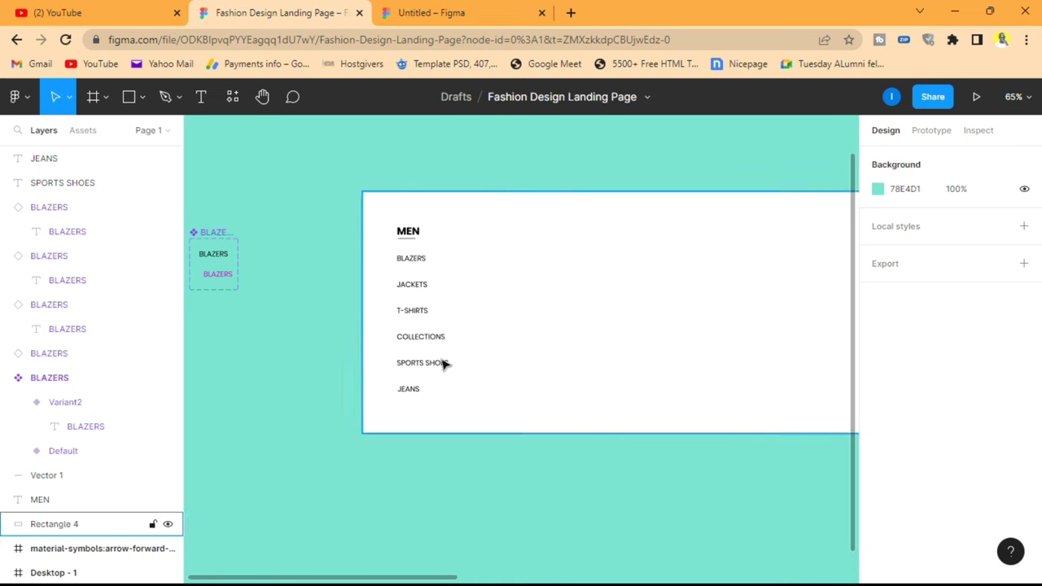
click(410, 389)
shift+click(422, 363)
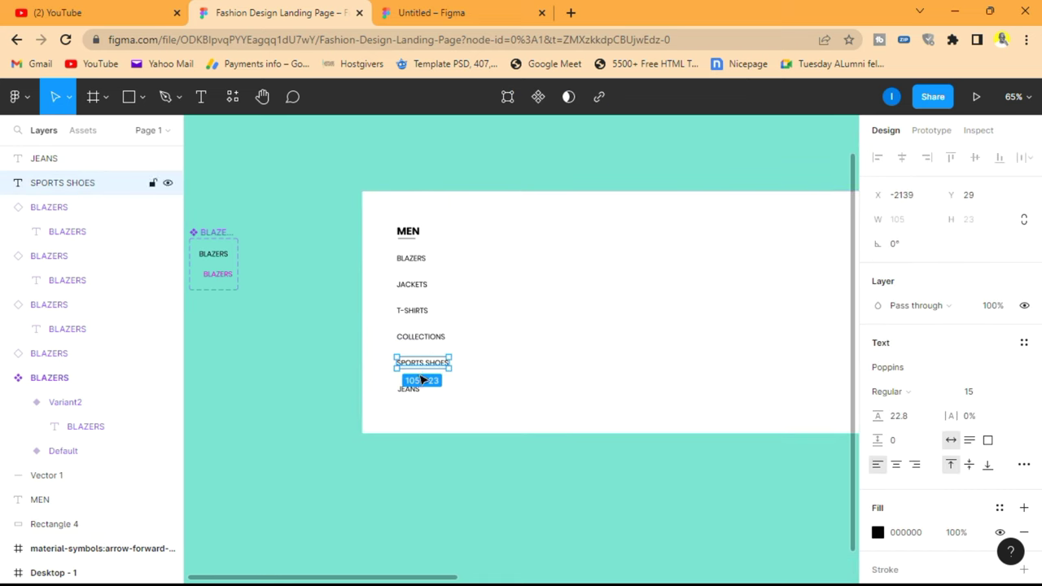
shift+click(417, 337)
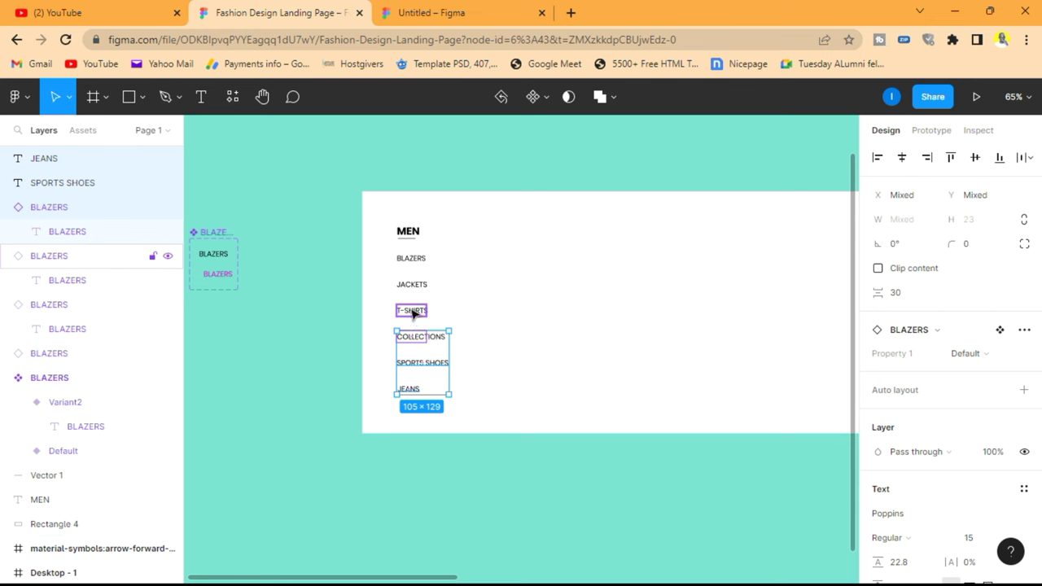
shift+click(412, 310)
shift+click(412, 285)
shift+click(410, 261)
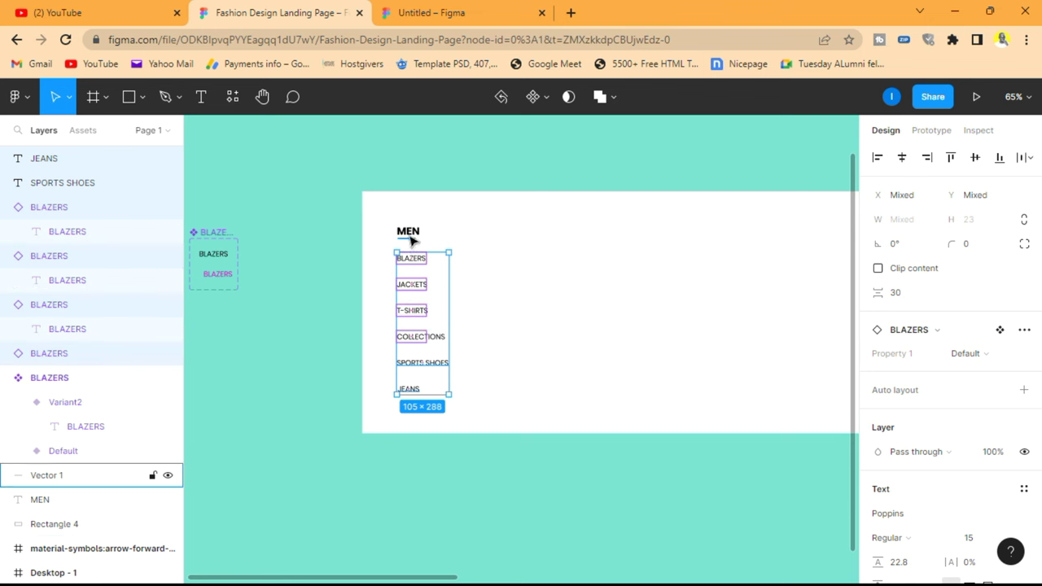
shift+click(409, 231)
scroll(409, 227, up, 5)
shift+click(428, 293)
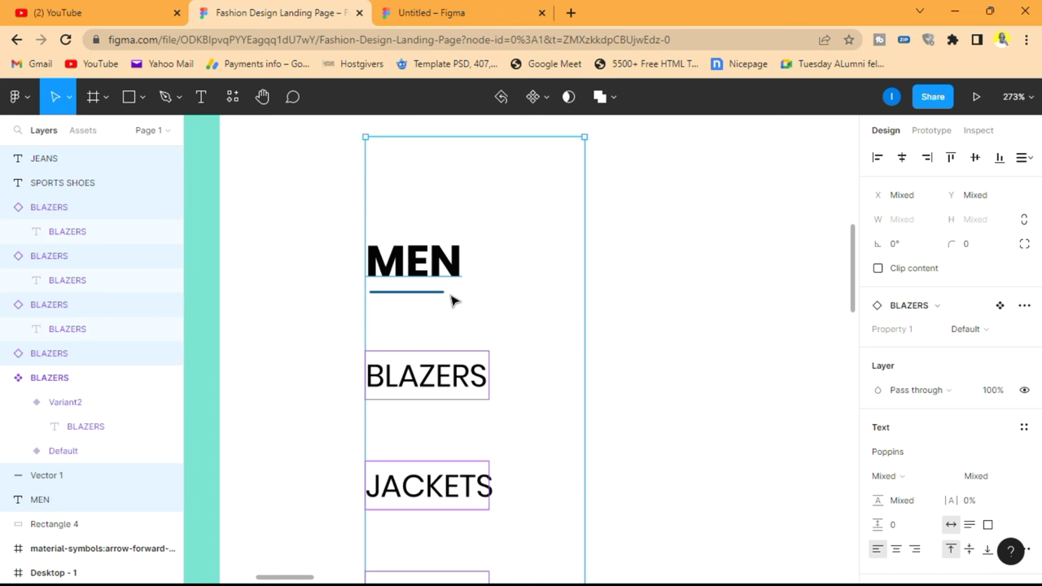
scroll(453, 301, down, 5)
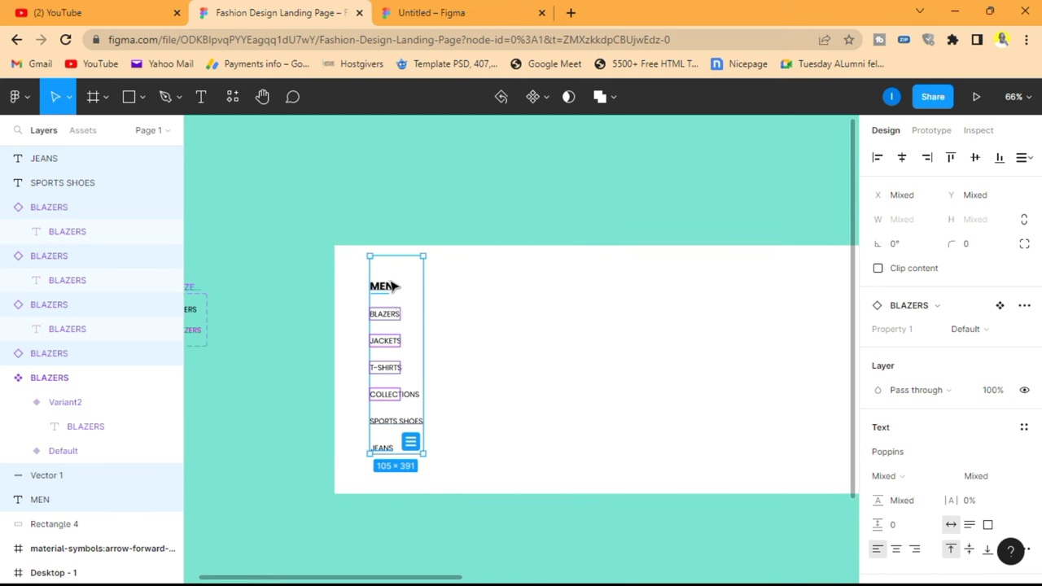
drag(387, 290, 480, 292)
Change the heading of the duplicated column from MEN to WOMEN.
scroll(540, 261, up, 5)
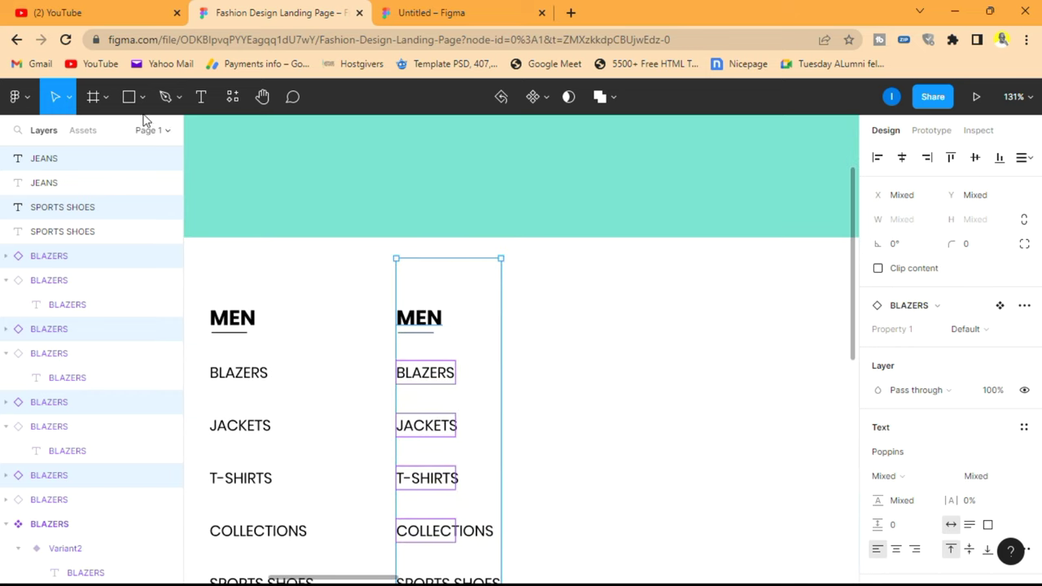
click(200, 97)
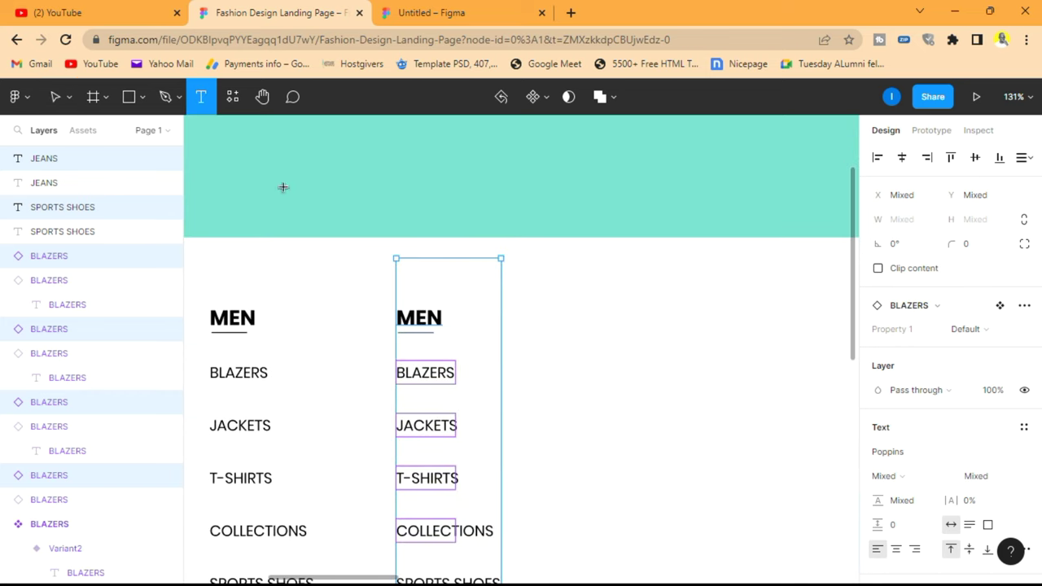
click(400, 317)
text(WO)
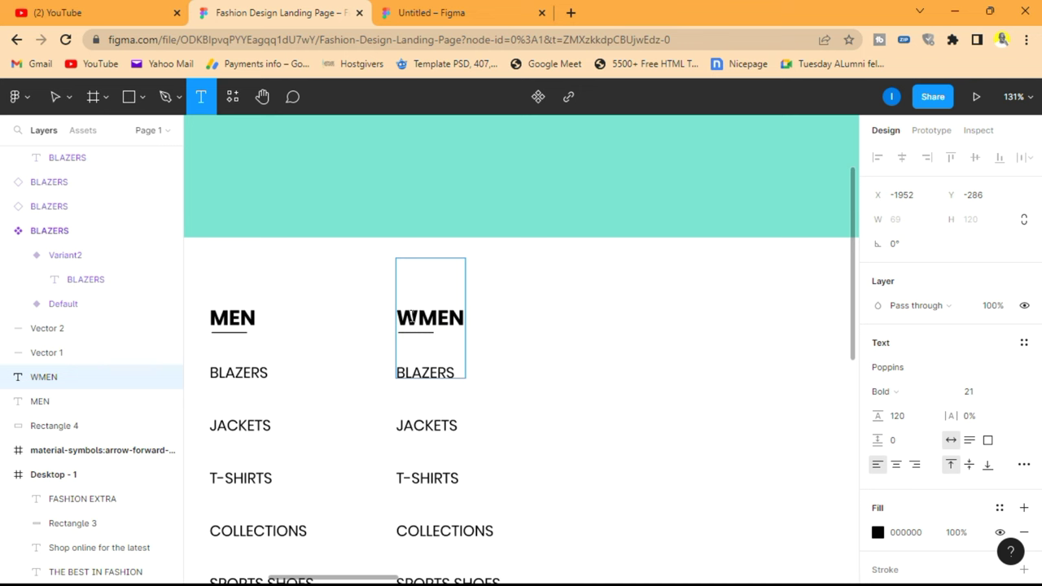
click(55, 97)
click(492, 175)
scroll(521, 223, down, 4)
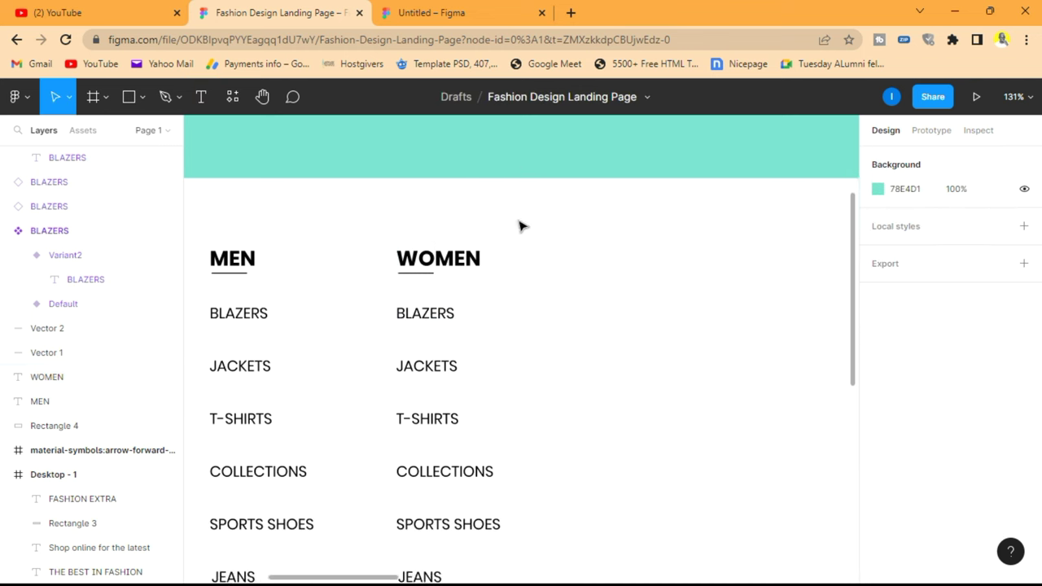
In the WOMEN column, change the BLAZERS item to DRESSES and the JACKETS item to WOMEN'S JEANS.
click(201, 97)
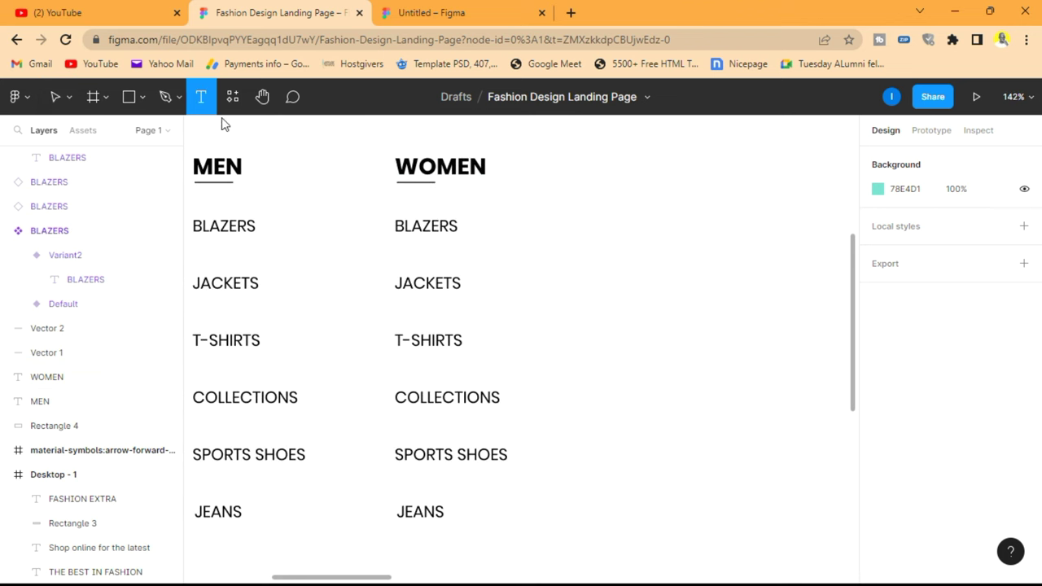
click(422, 226)
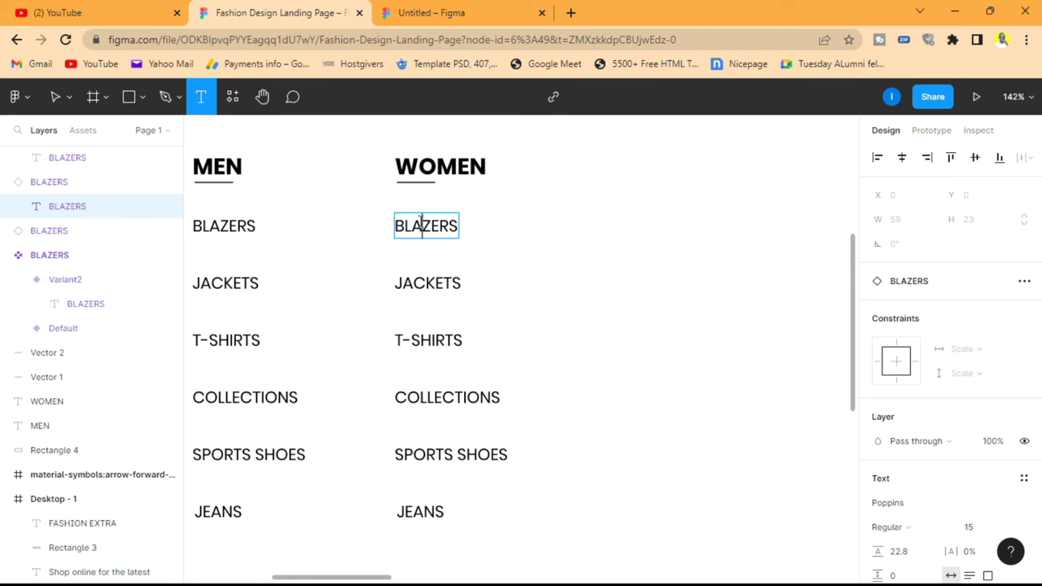
double_click(421, 225)
text(DRESSES)
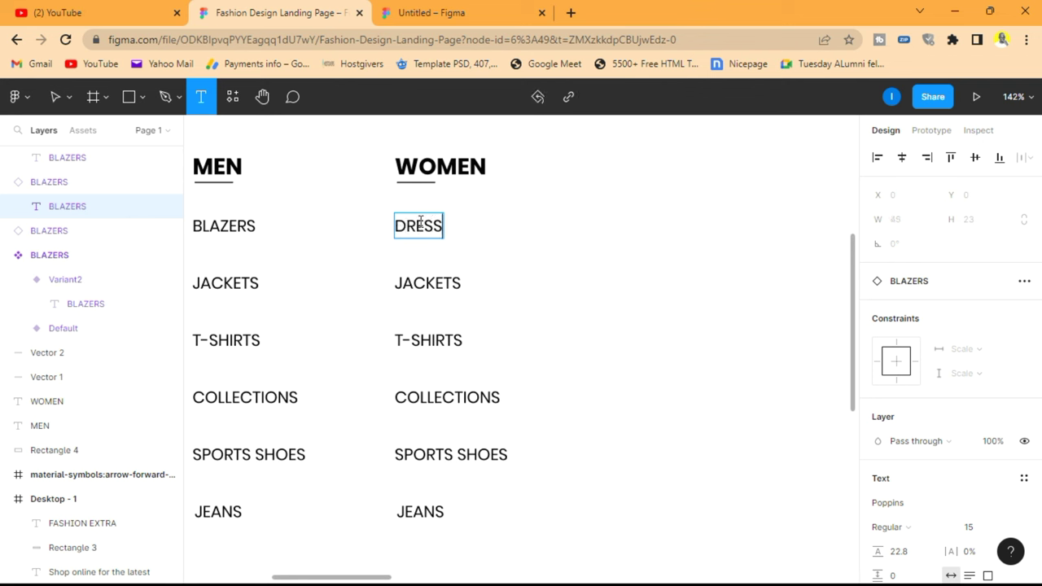
click(441, 281)
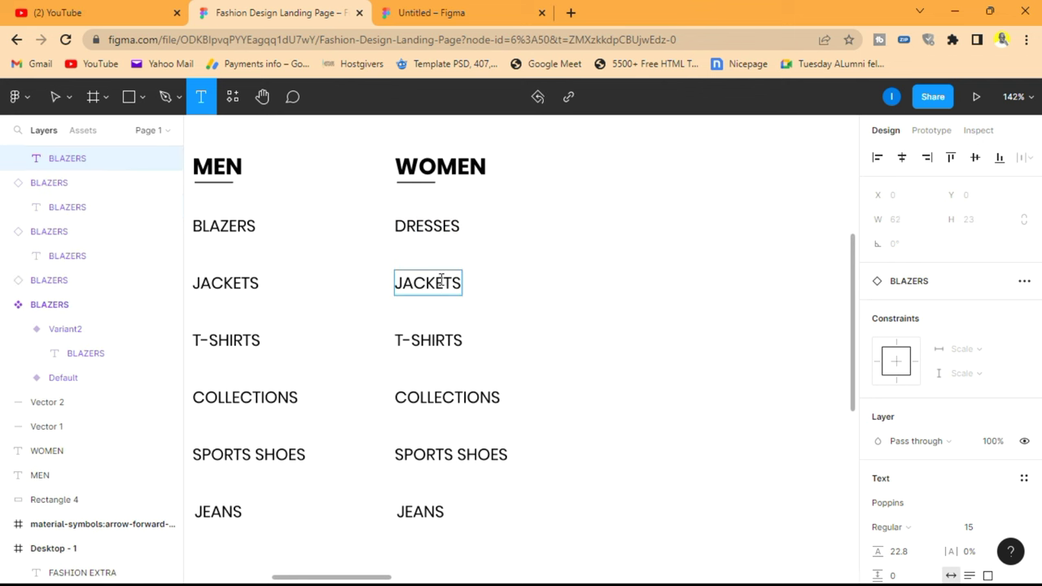
double_click(441, 281)
text(WOM)
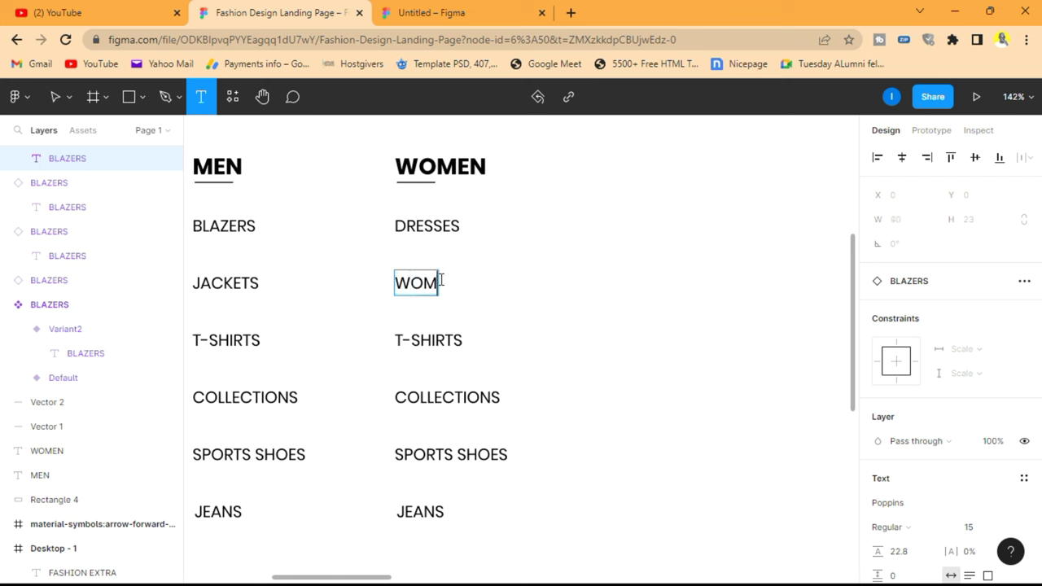
text(EN'S JEANS)
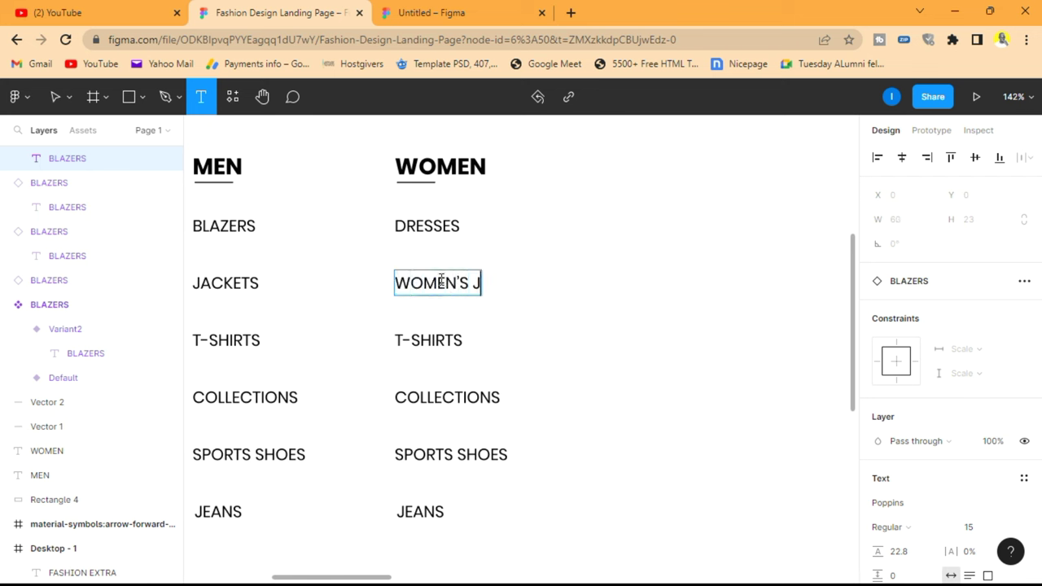
In the WOMEN column, change the T-SHIRTS item to WOMEN'S SKIRTS and the COLLECTIONS item to NIGHT WEAR.
double_click(446, 338)
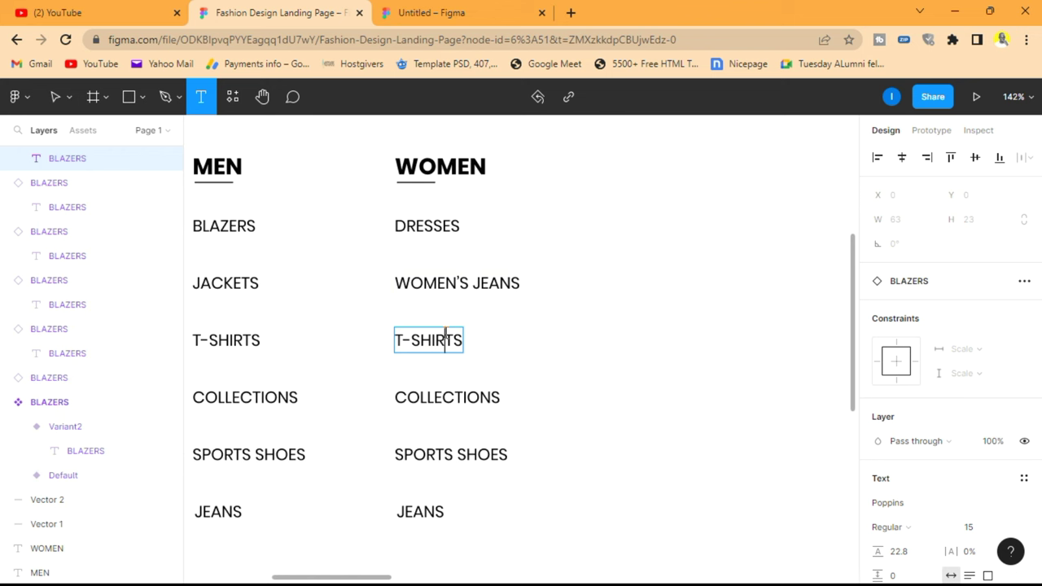
key(ctrl+a)
text(WO)
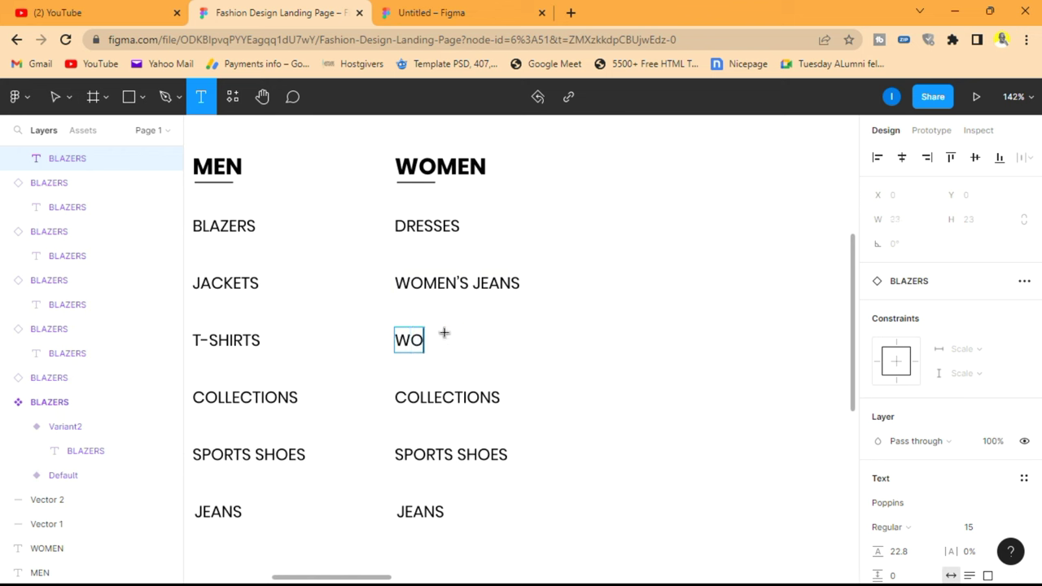
text(MEN'S SKIRTS)
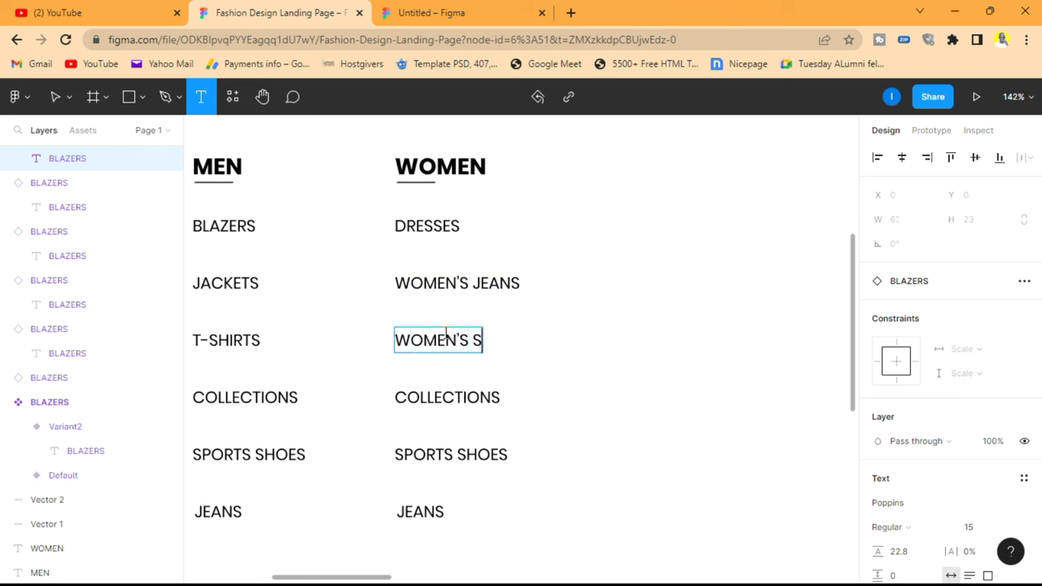
click(454, 397)
double_click(453, 393)
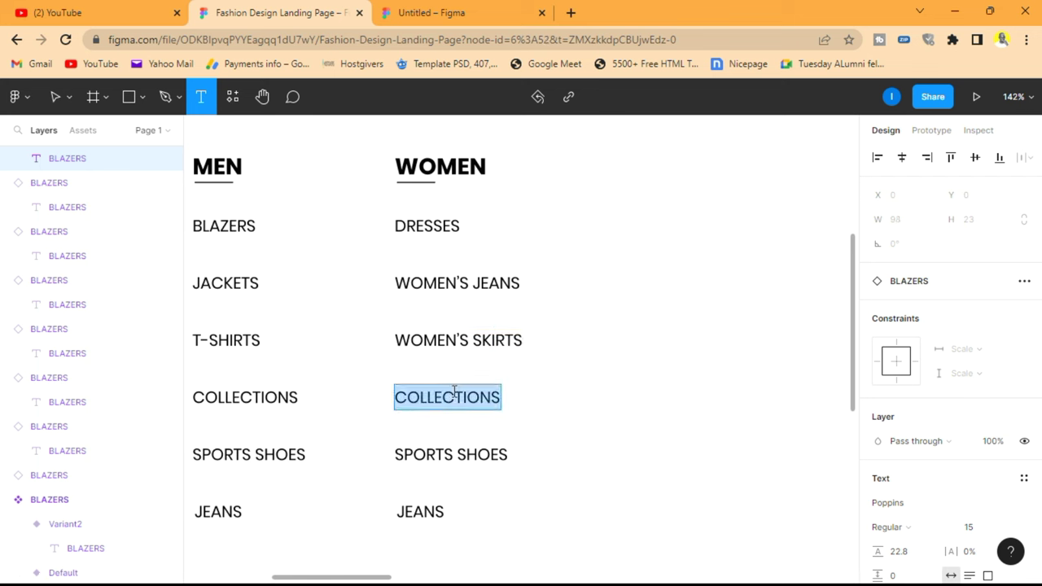
text(NIGHT WEAR)
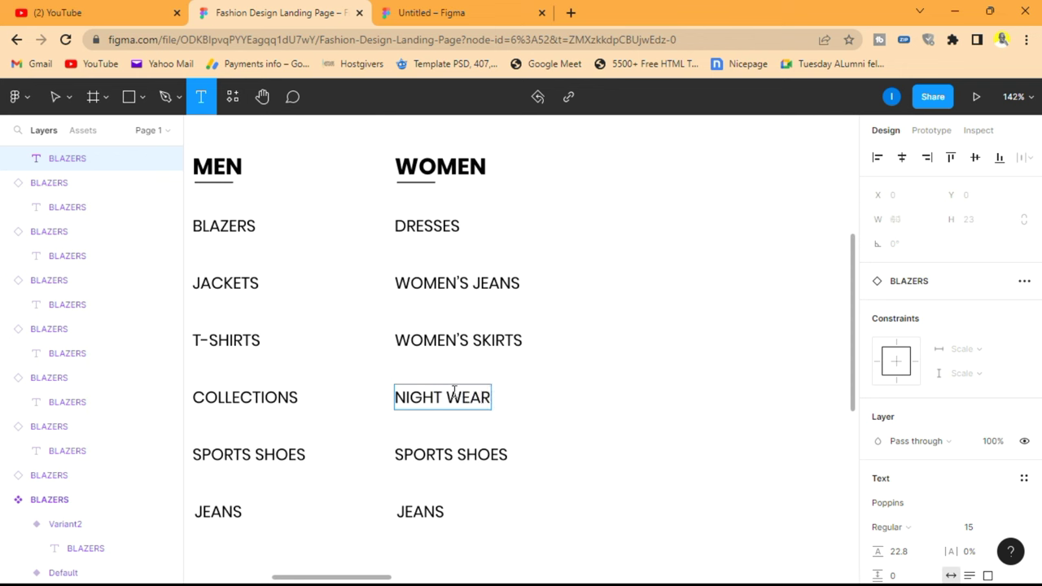
In the WOMEN column, change the SPORTS SHOES item to BLOUSES and the JEANS item to WOMEN'S SHOES.
click(459, 455)
key(ctrl+a)
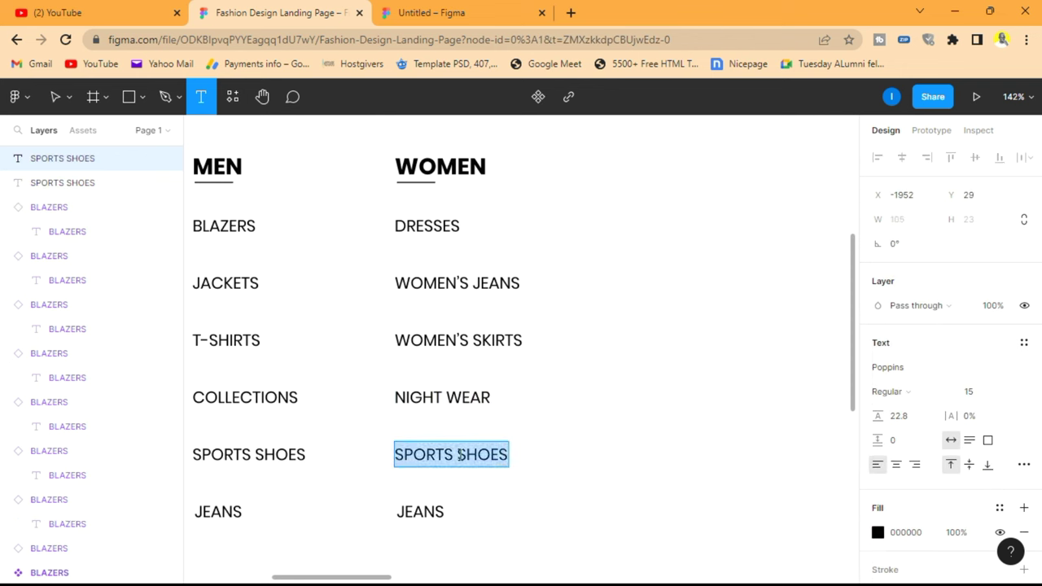
text(BLOUSES)
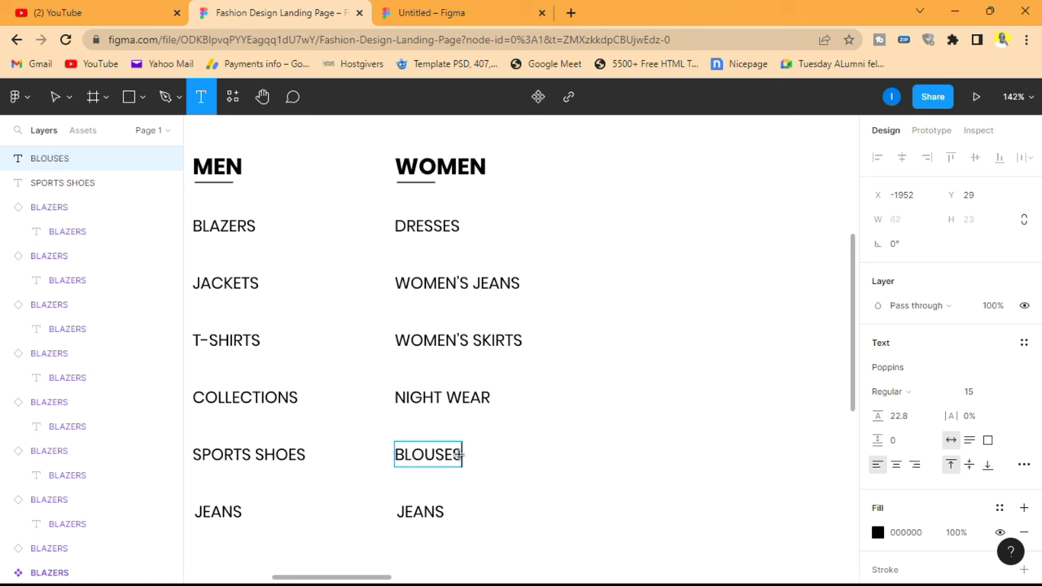
click(437, 502)
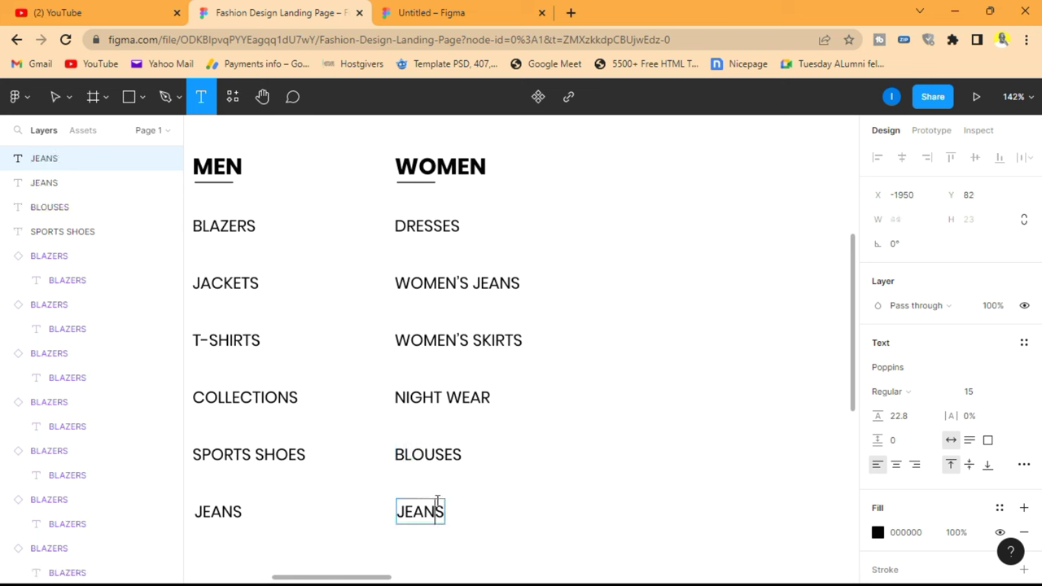
key(ctrl+a)
text(WOME)
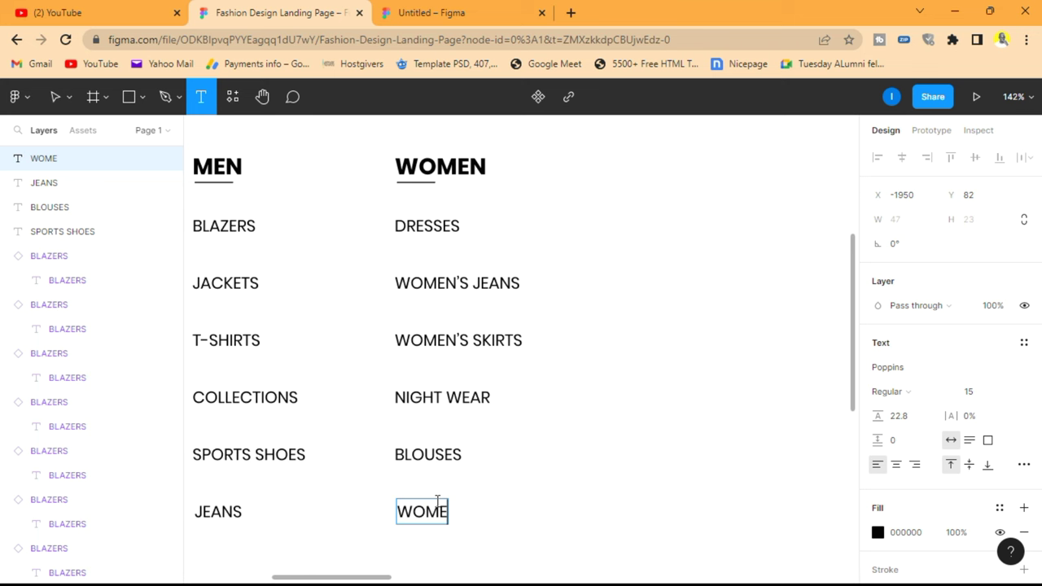
text(N'S SHO)
text(SE)
key(BackSpace)
key(BackSpace)
text(ES)
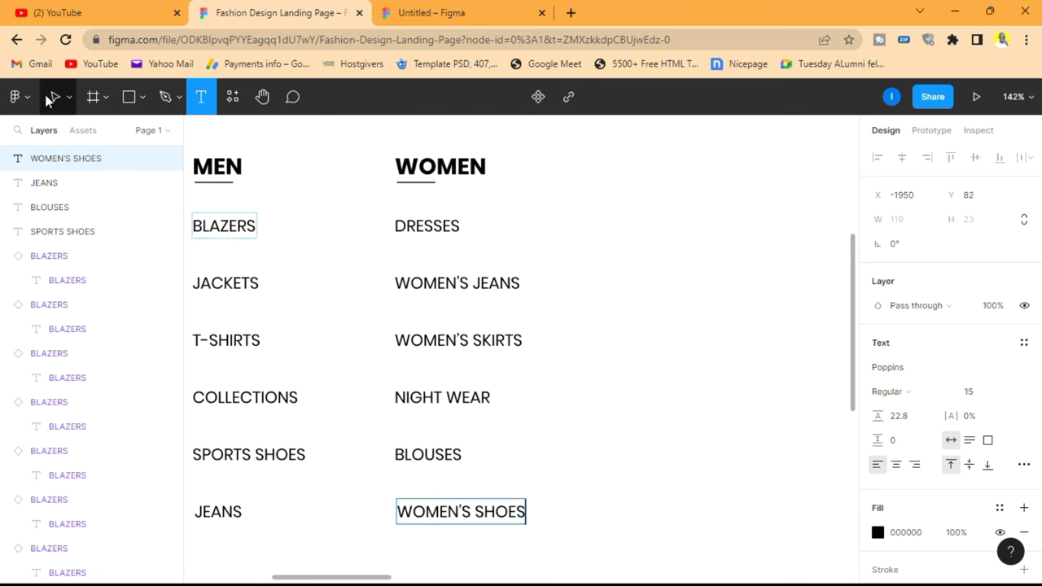
click(51, 97)
click(662, 272)
Duplicate the whole WOMEN column with its heading, underline and six items to its right, leaving an 84 px gap between the columns.
scroll(662, 271, down, 5)
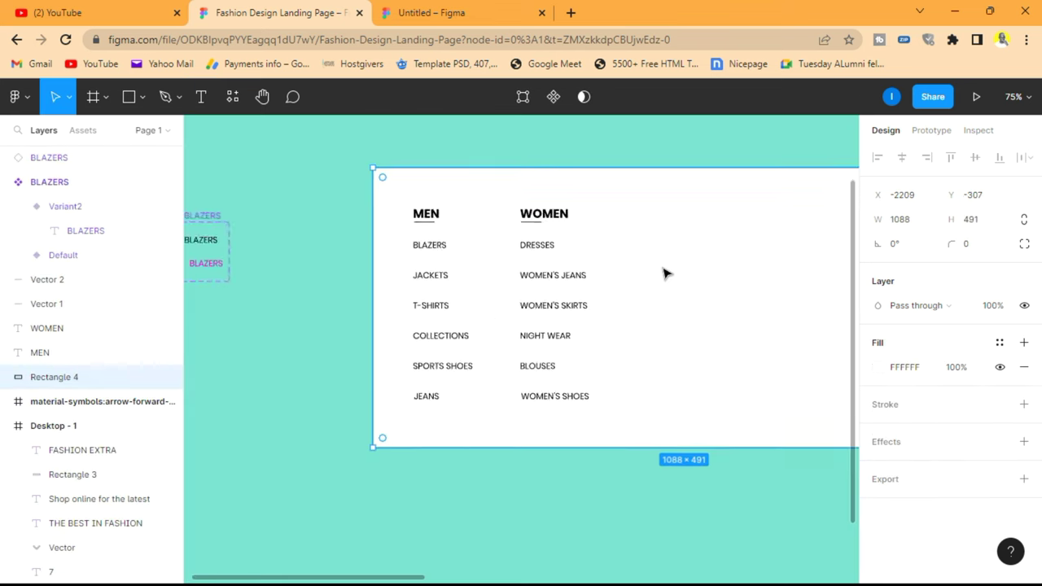
scroll(663, 272, down, 3)
scroll(663, 272, right, 3)
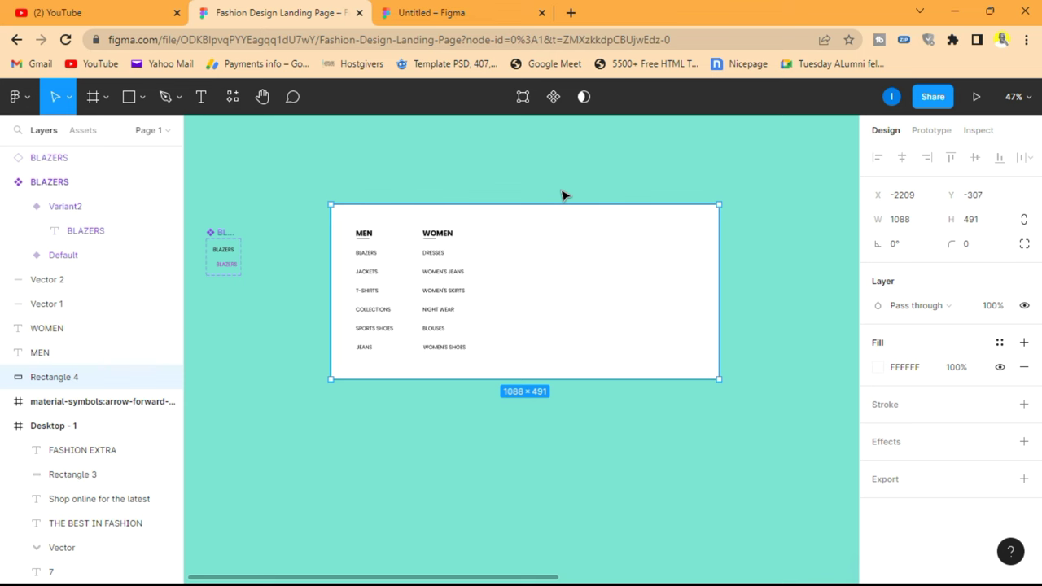
scroll(481, 248, up, 2)
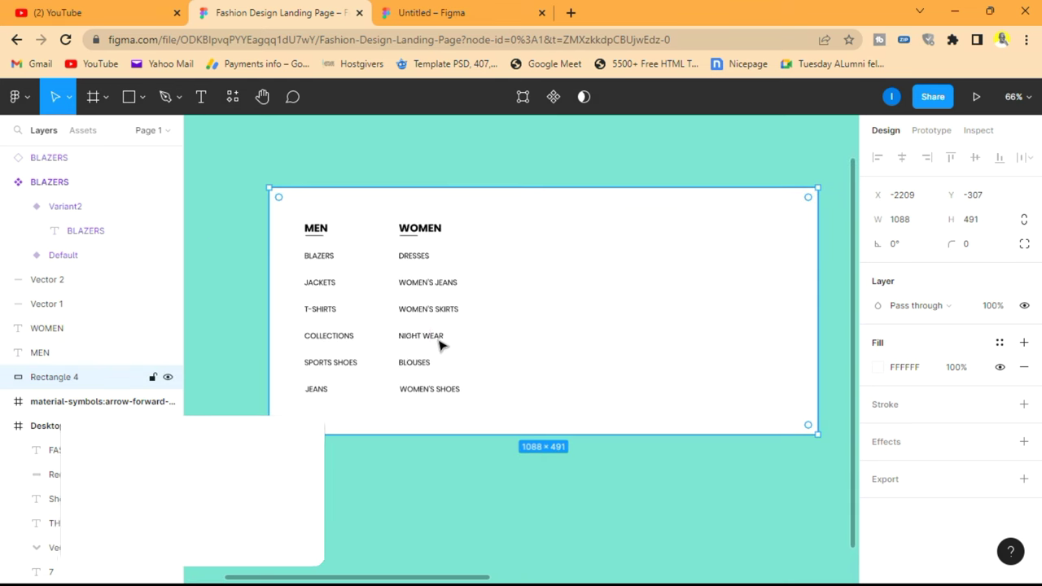
click(437, 394)
shift+click(417, 362)
shift+click(419, 336)
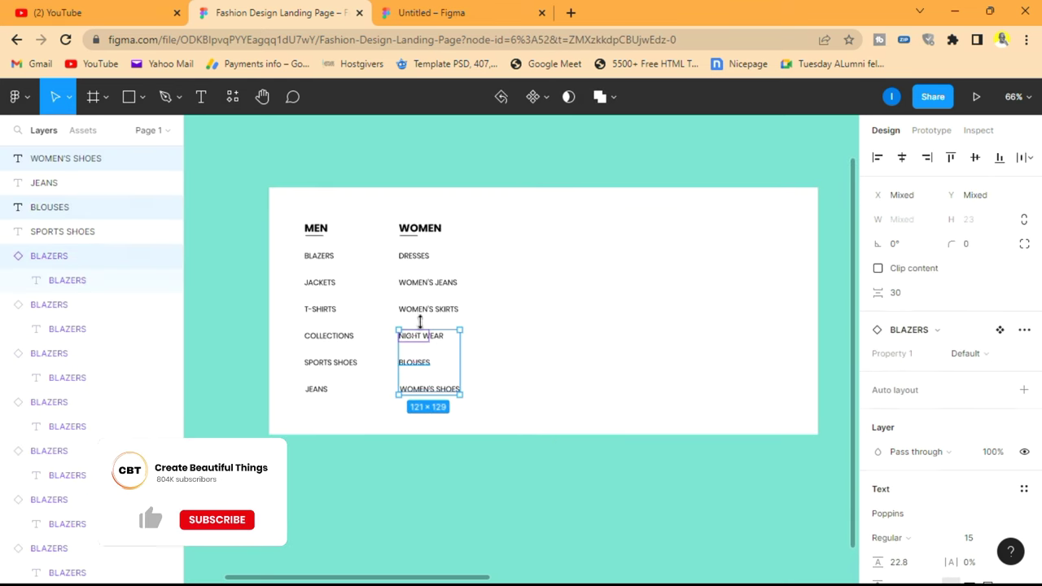
shift+click(425, 312)
shift+click(419, 283)
shift+click(418, 257)
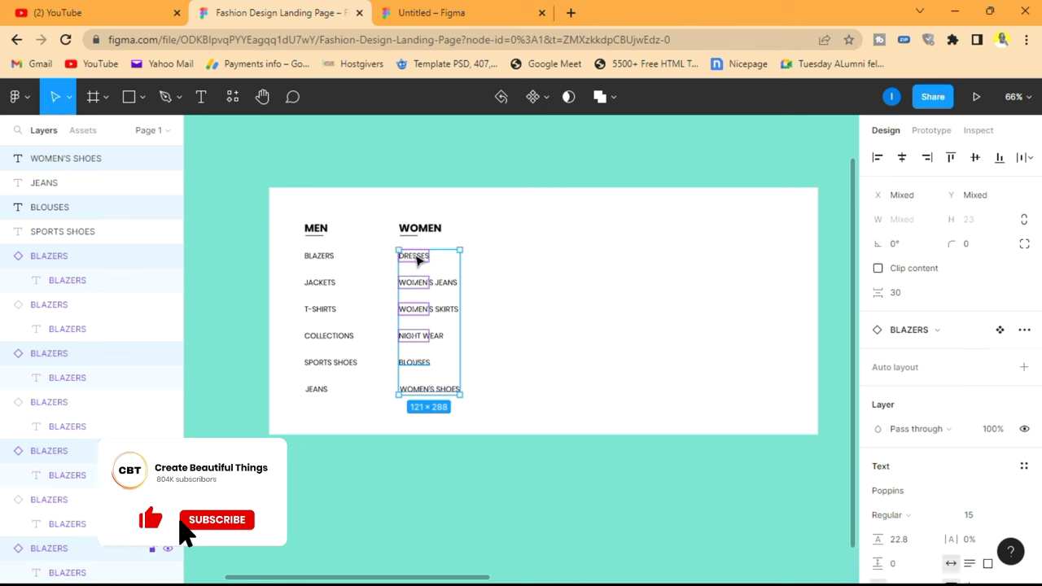
shift+click(415, 232)
scroll(415, 240, up, 5)
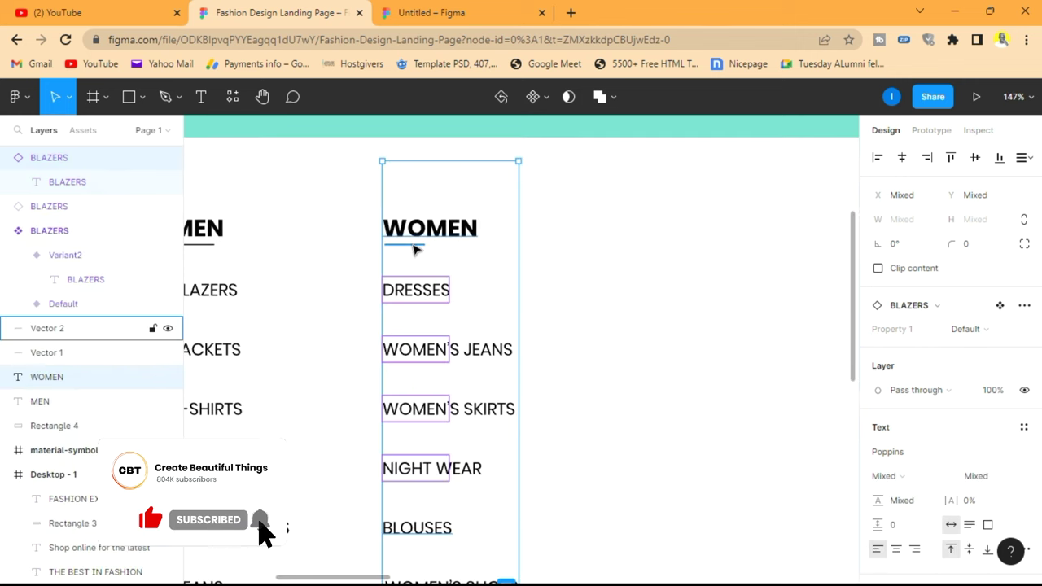
scroll(489, 261, down, 3)
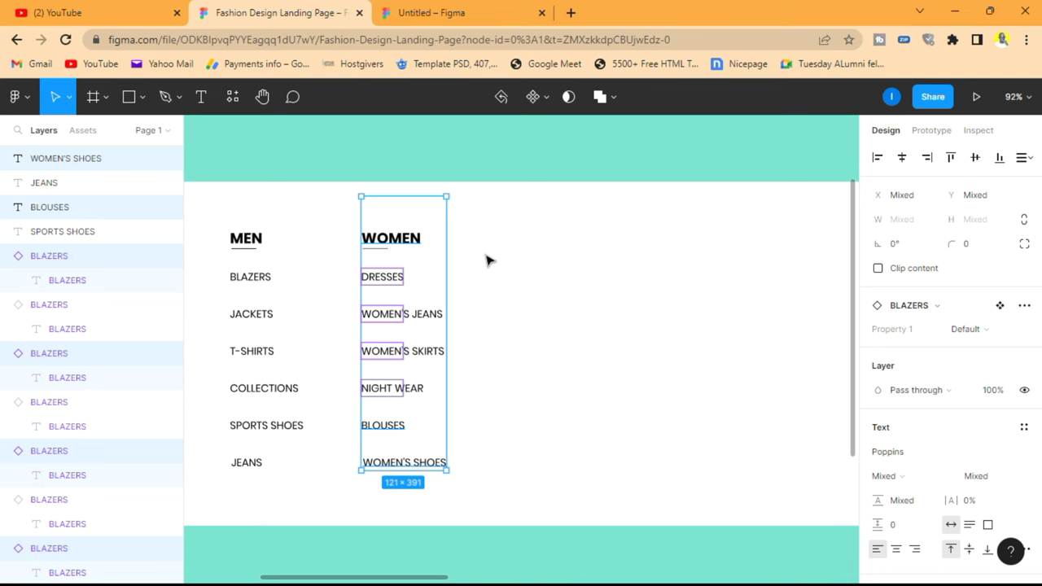
drag(409, 239, 553, 247)
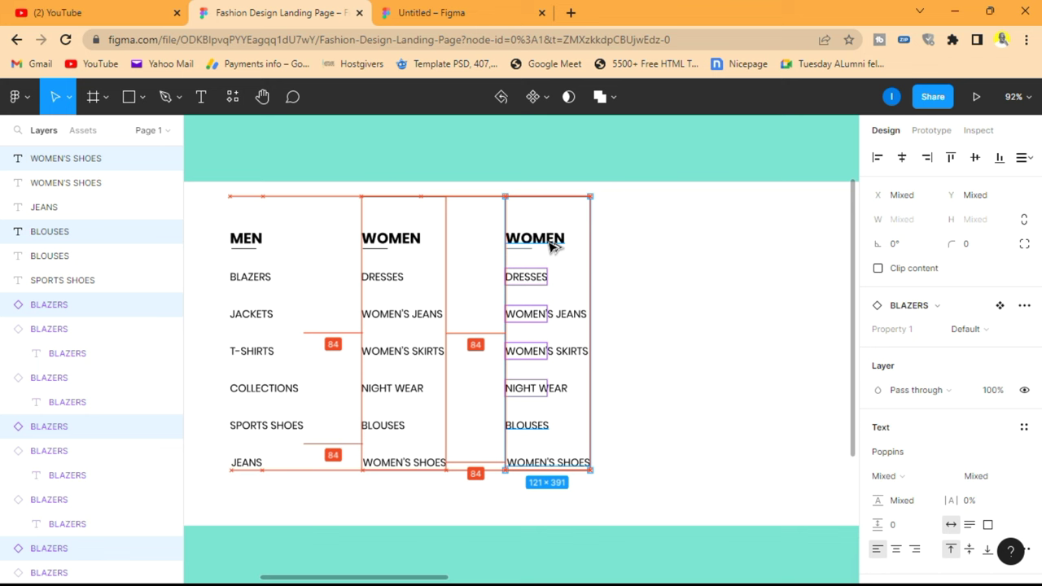
click(623, 234)
Change the heading of the duplicated third column from WOMEN to ACCESSORIES.
ctrl+scroll(575, 204, up, 3)
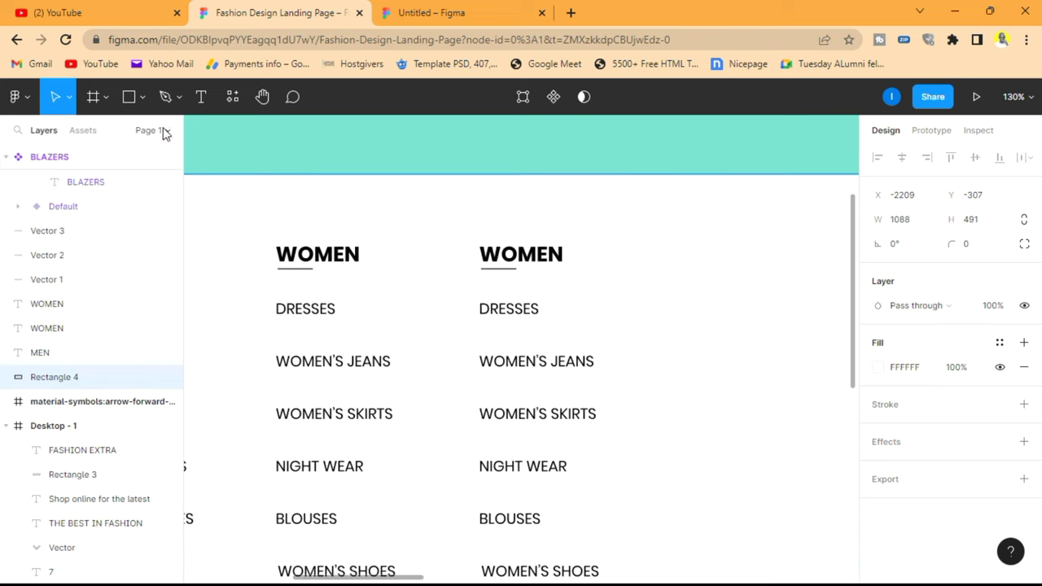
click(200, 96)
click(535, 244)
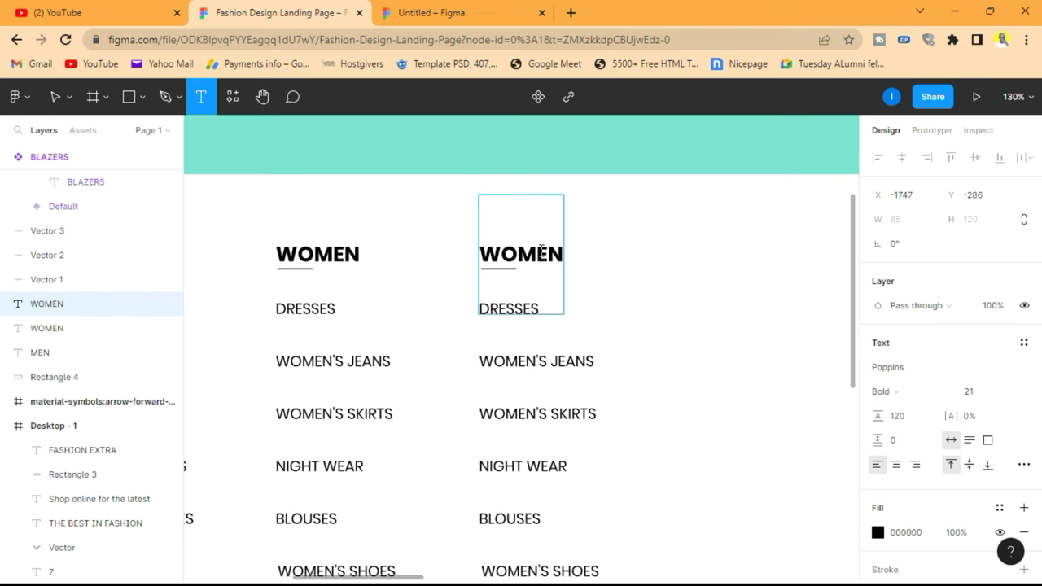
key(Right)
key(Right)
key(BackSpace)
key(BackSpace)
key(BackSpace)
key(BackSpace)
key(BackSpace)
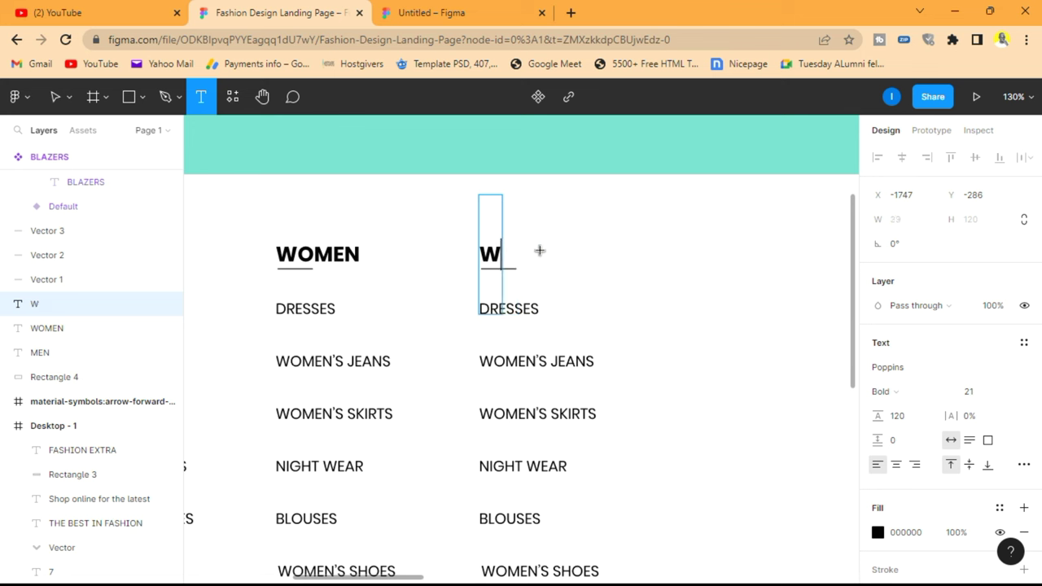
text(ACCE)
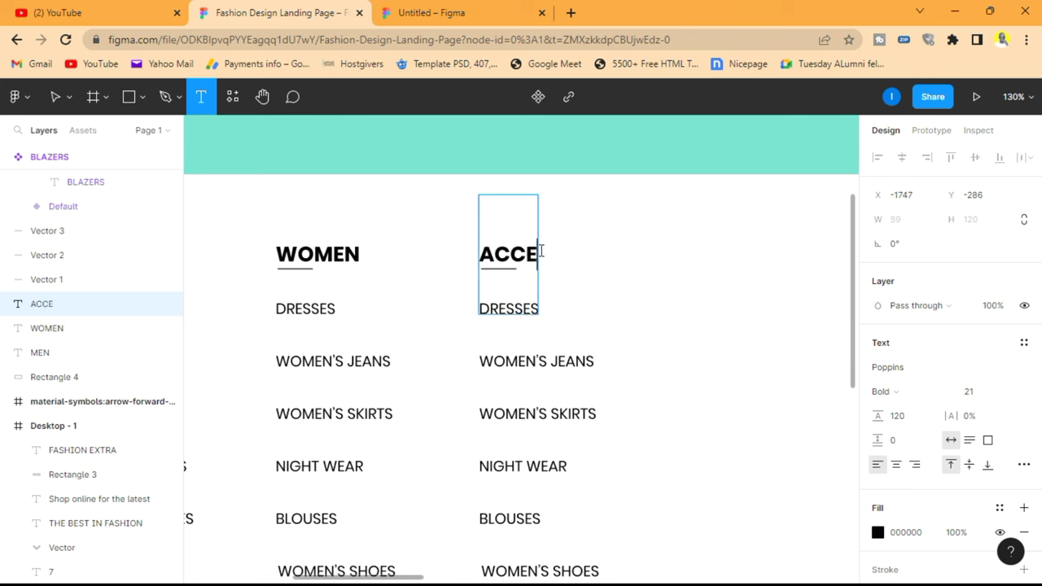
text(SSORIES)
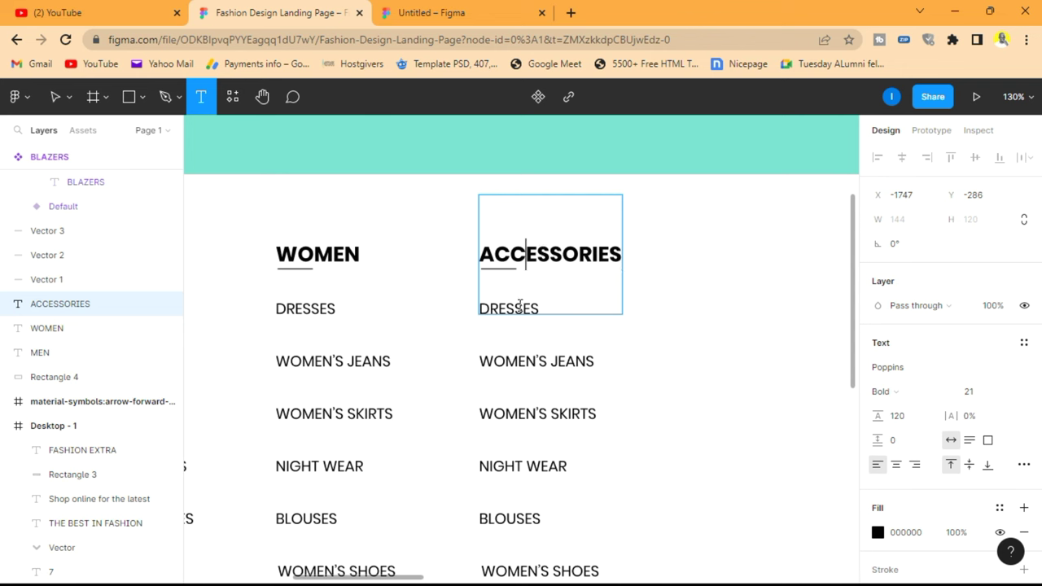
Change the DRESSES item under the ACCESSORIES heading to SUNGLASSES.
click(538, 360)
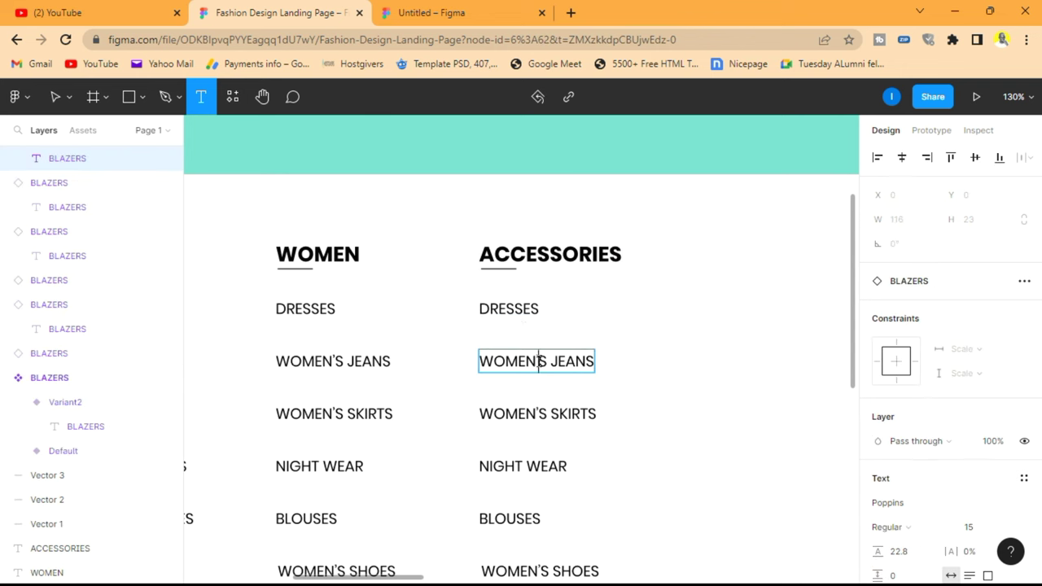
click(515, 308)
double_click(516, 307)
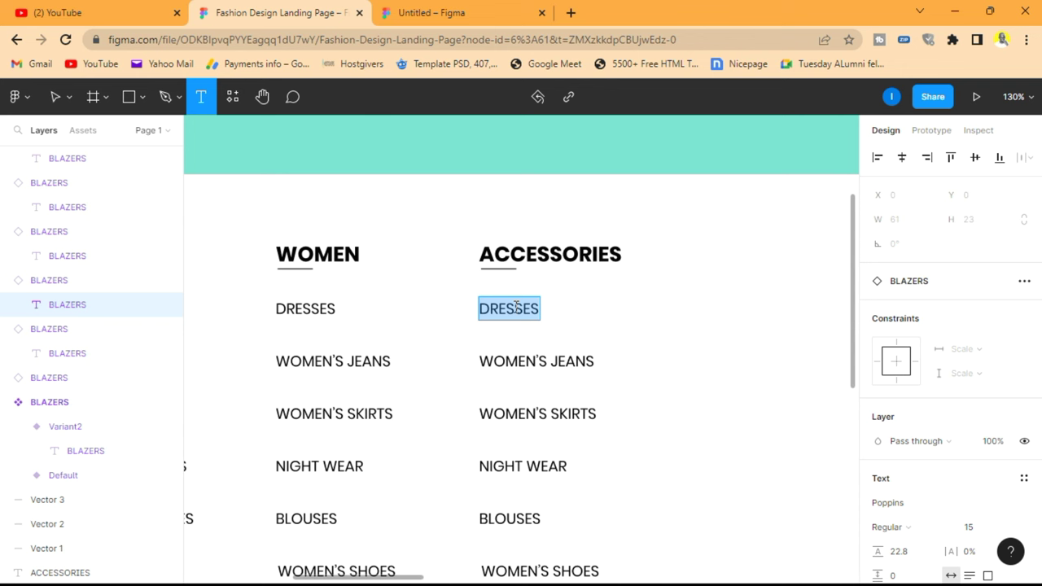
text(SUNGLASSES)
double_click(550, 366)
key(Escape)
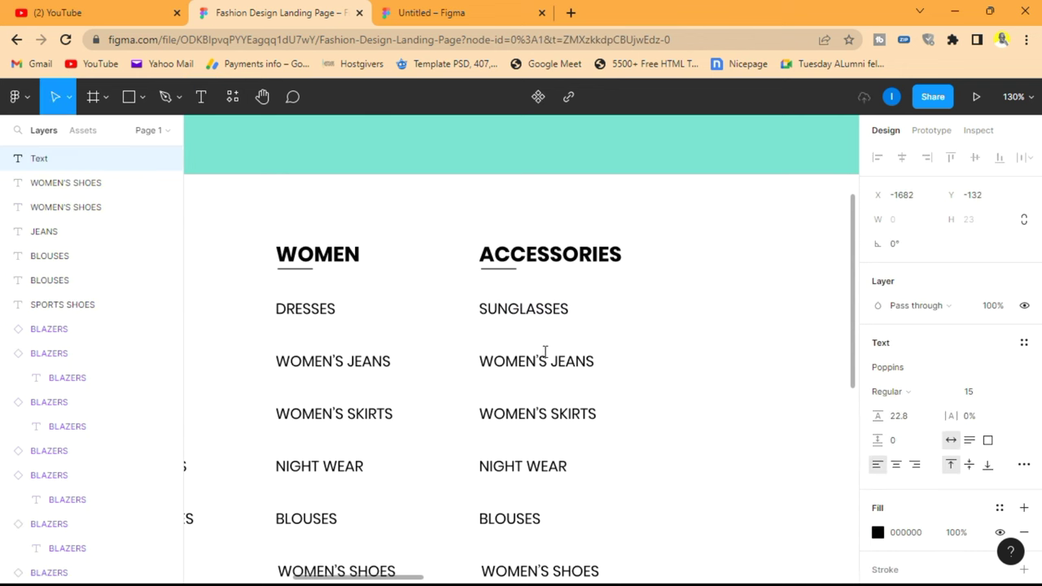
text(WATCHES)
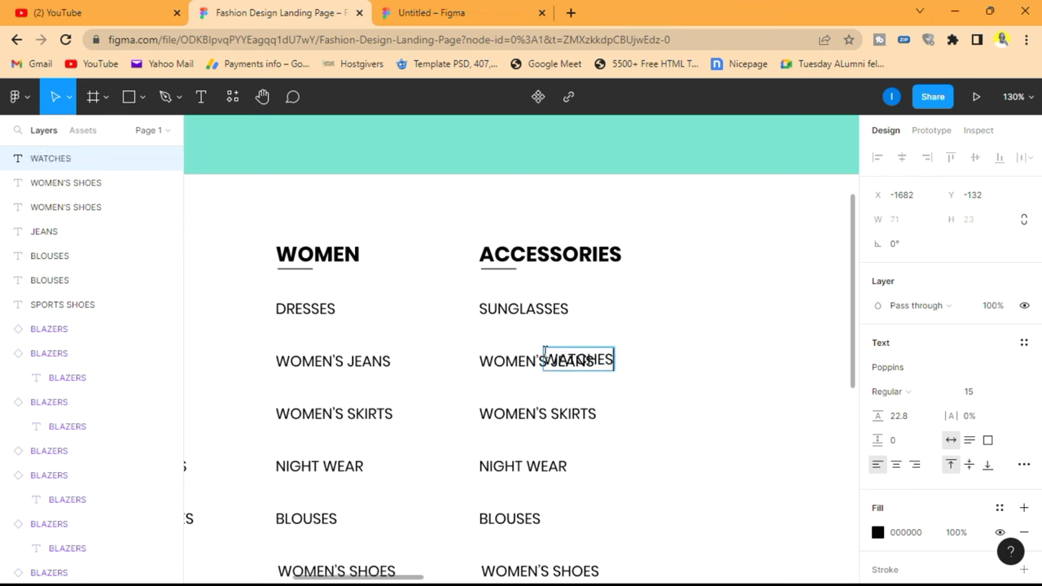
key(ctrl+z)
key(ctrl+z)
Change the WOMEN'S JEANS item in the ACCESSORIES column to WATCHES.
double_click(556, 366)
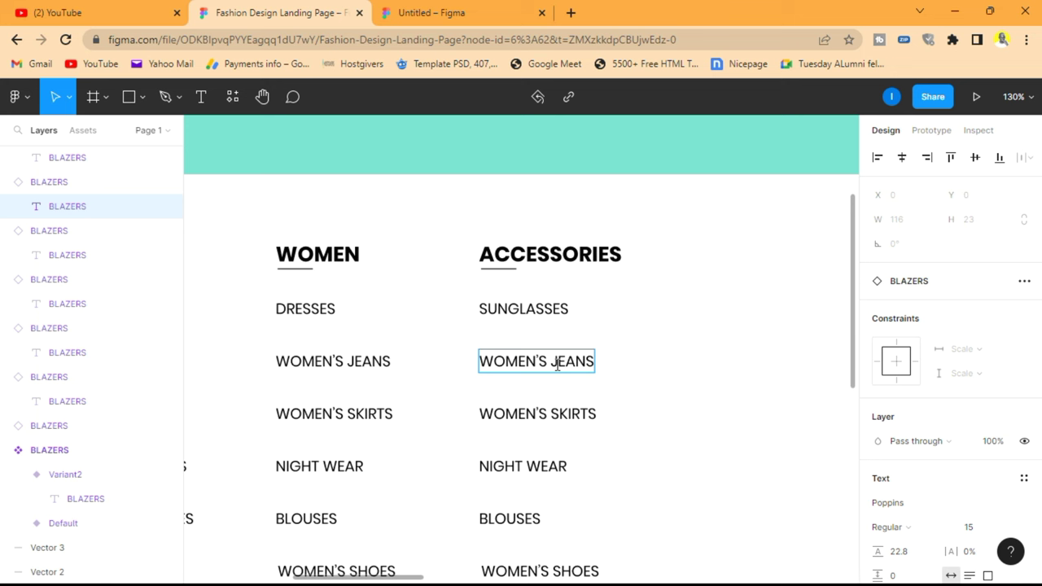
text(WATCHES)
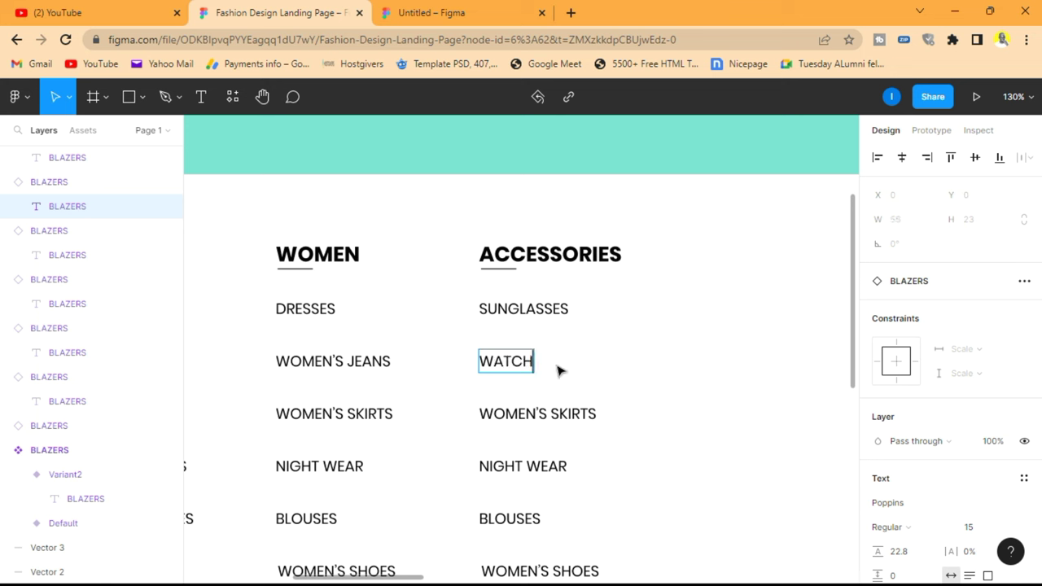
Change WOMEN'S SKIRTS to JEWELLRY and NIGHT WEAR to GLOVES in the ACCESSORIES column.
double_click(561, 411)
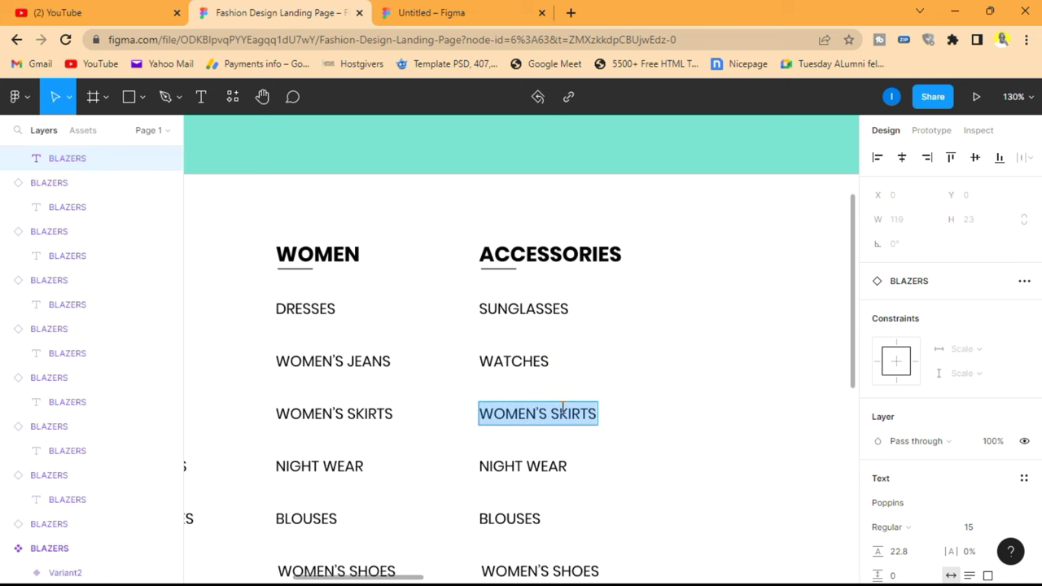
text(JEWELLRY)
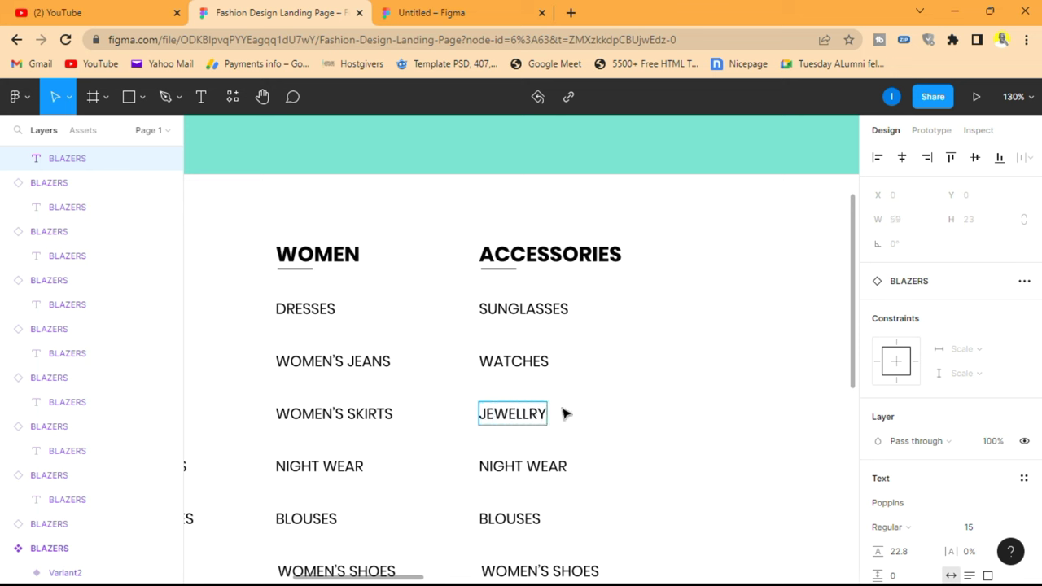
click(548, 464)
double_click(548, 464)
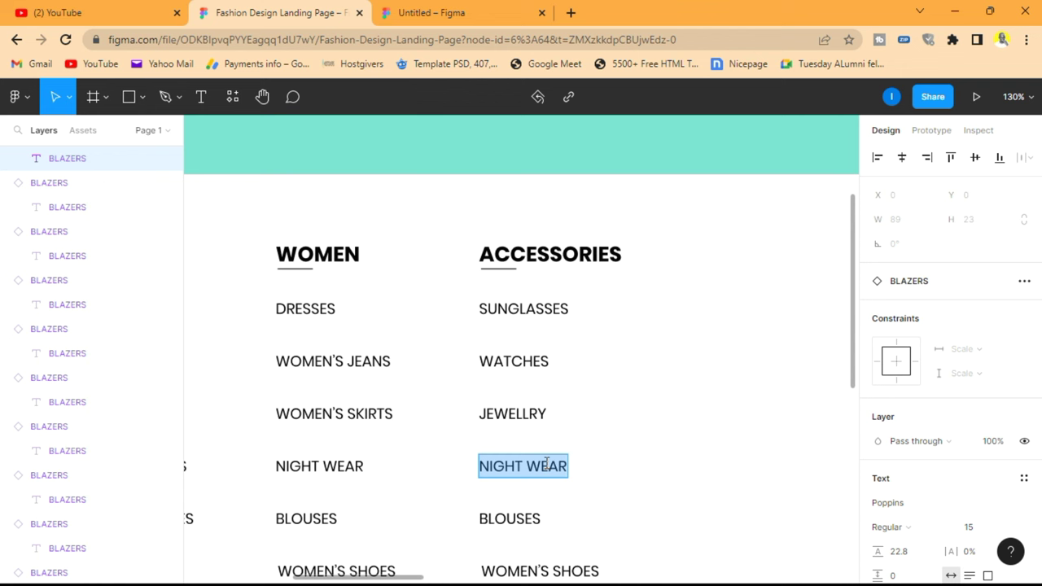
text(GLOVES)
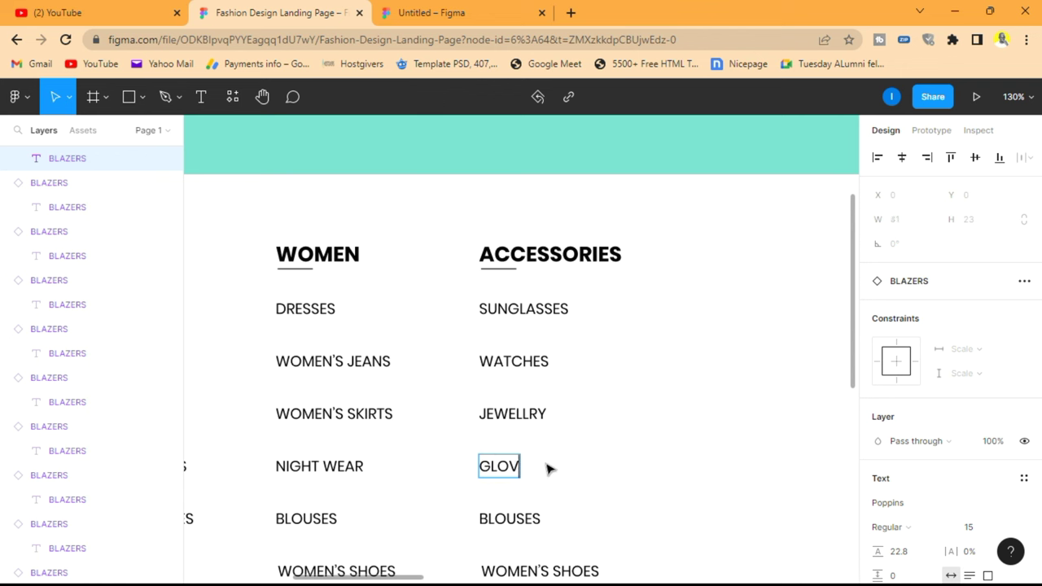
Change the last two ACCESSORIES items, BLOUSES and WOMEN'S SHOES, to PERFUMES and HATS.
scroll(573, 458, down, 1)
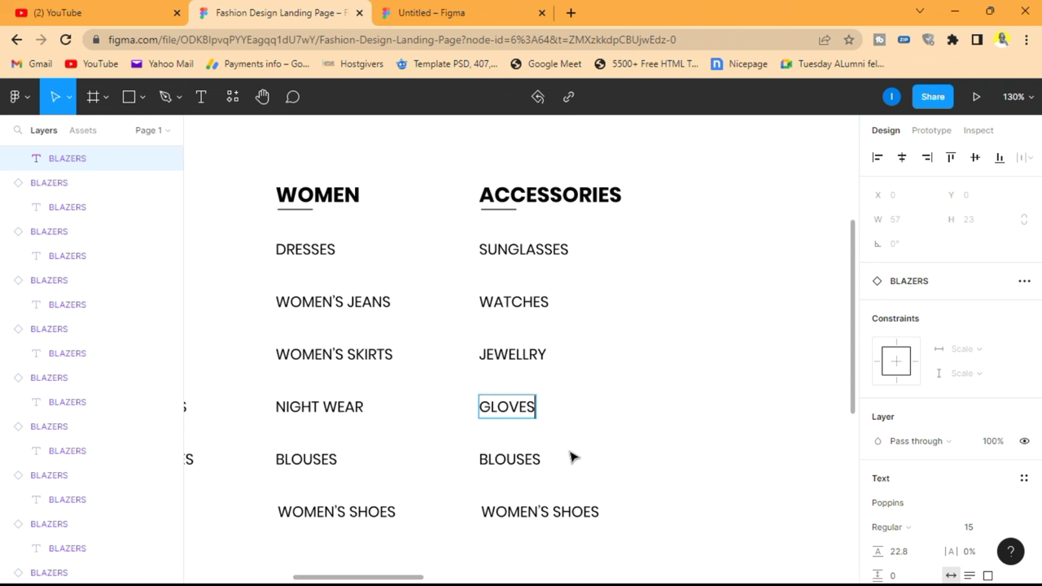
click(518, 457)
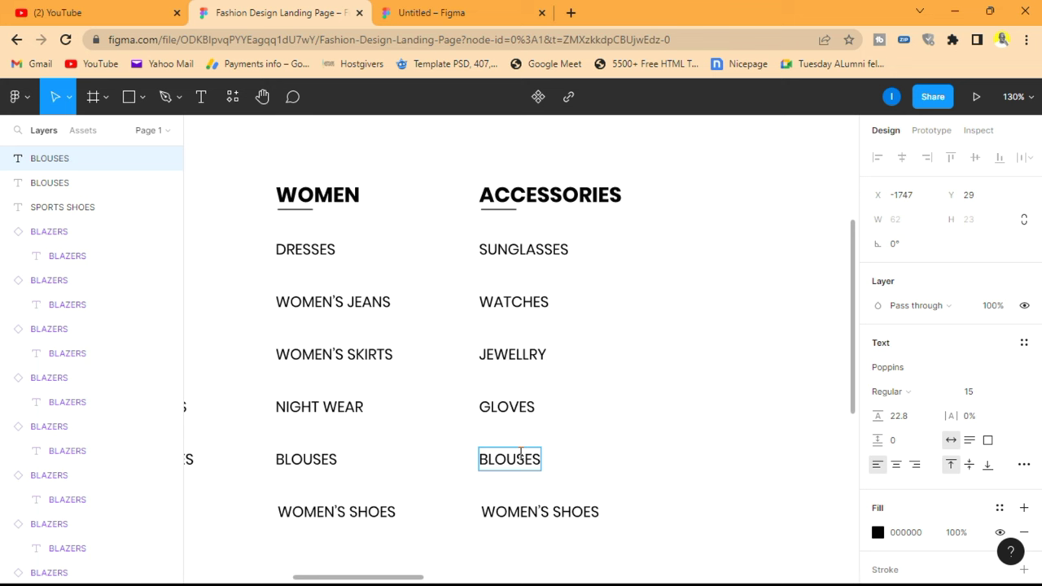
double_click(515, 458)
text(PE)
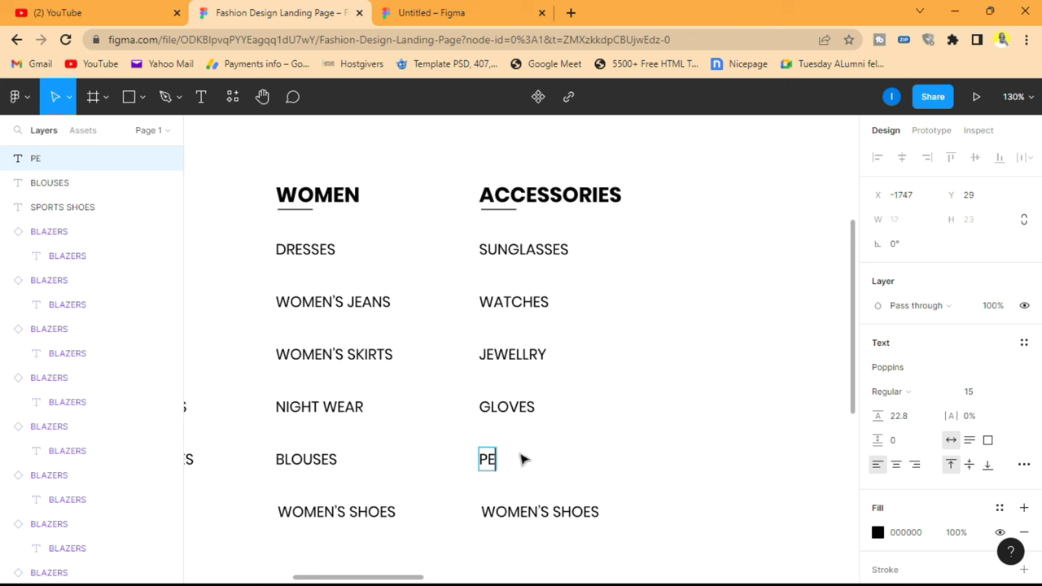
text(RFUMES)
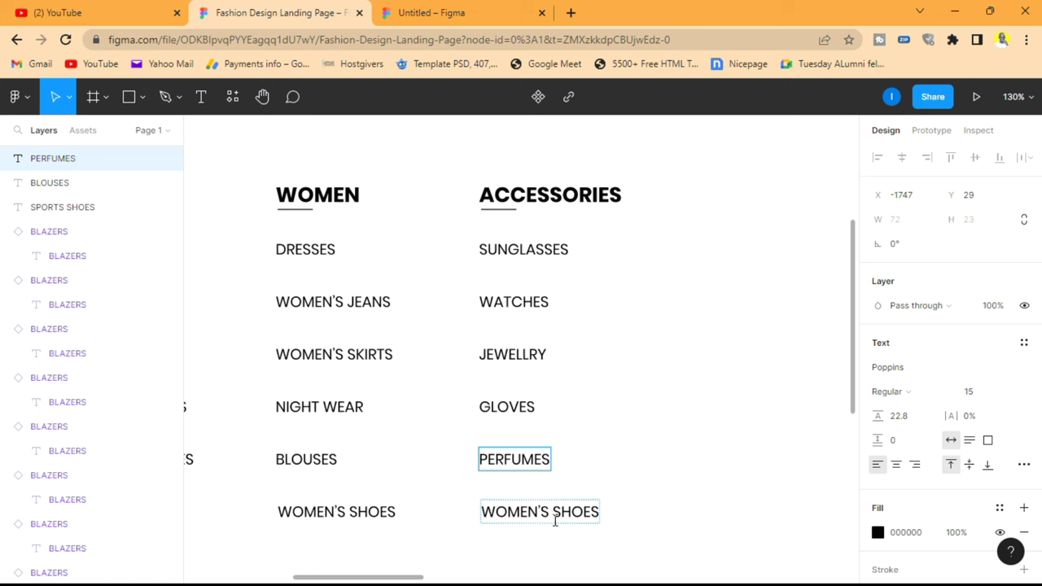
click(550, 514)
double_click(550, 513)
text(HATS)
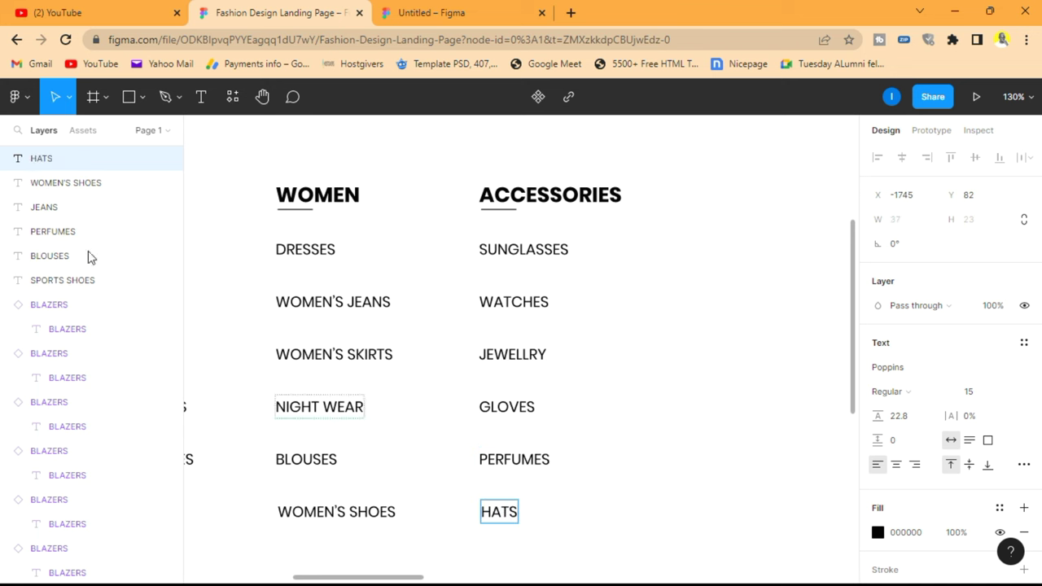
click(242, 184)
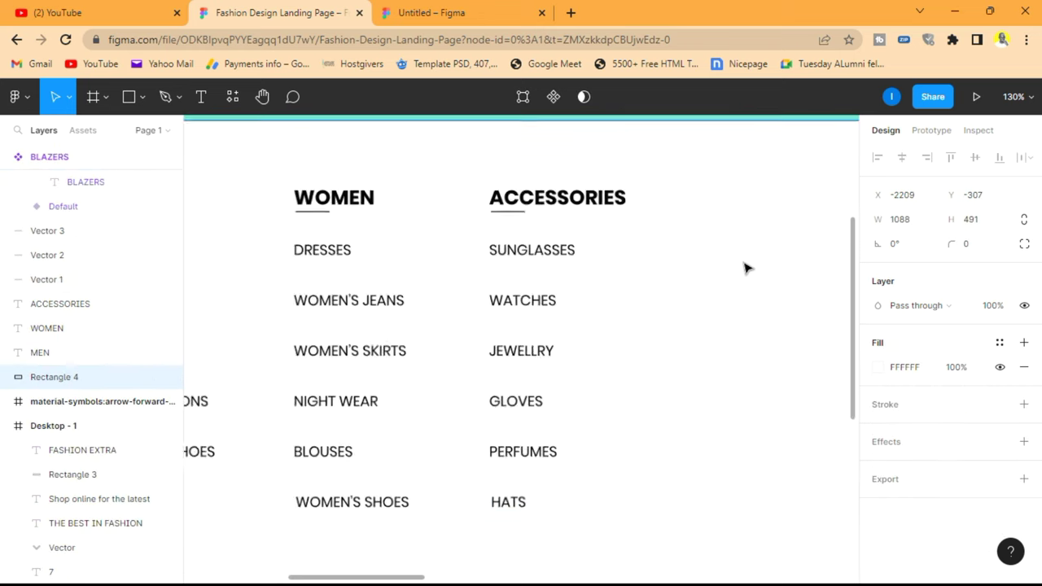
Draw a rectangle in the empty space beside the ACCESSORIES column and set its size to 370 × 150.
scroll(745, 268, down, 5)
scroll(740, 269, right, 2)
scroll(740, 270, left, 4)
scroll(689, 256, right, 3)
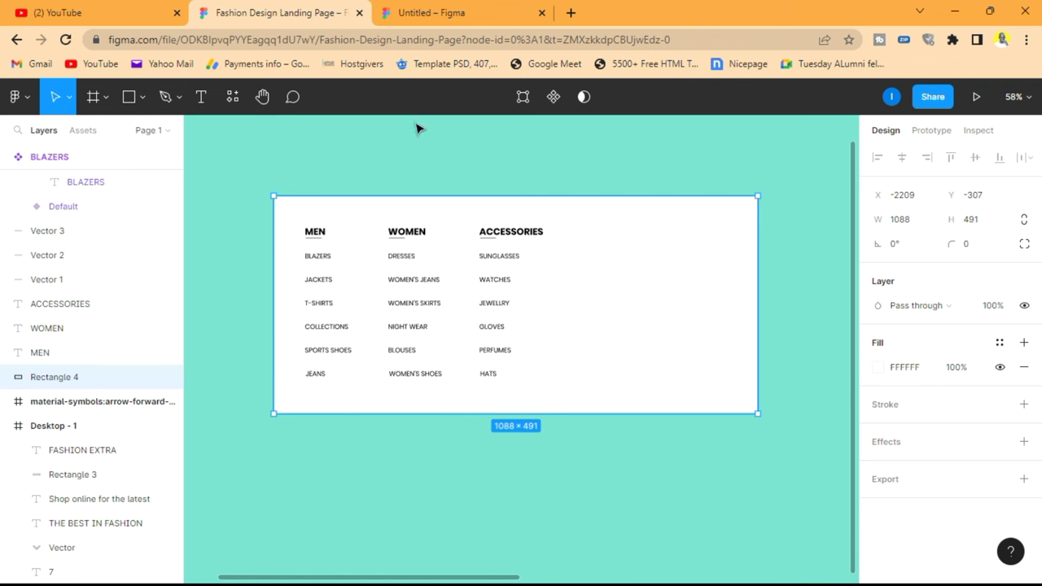
click(134, 100)
mouse_move(577, 238)
mouse_down()
mouse_move(656, 291)
mouse_move(720, 296)
mouse_up()
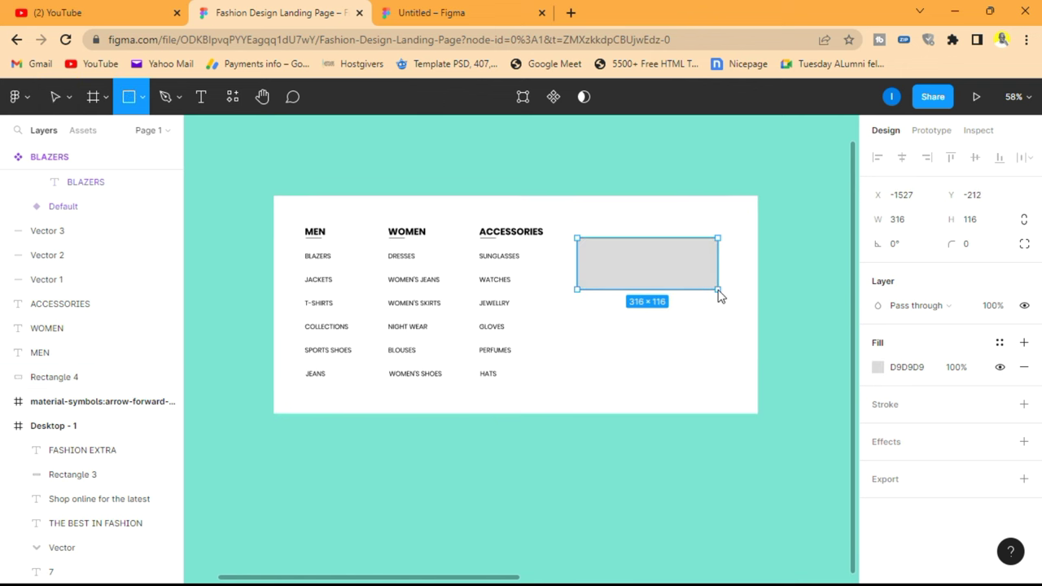
click(913, 220)
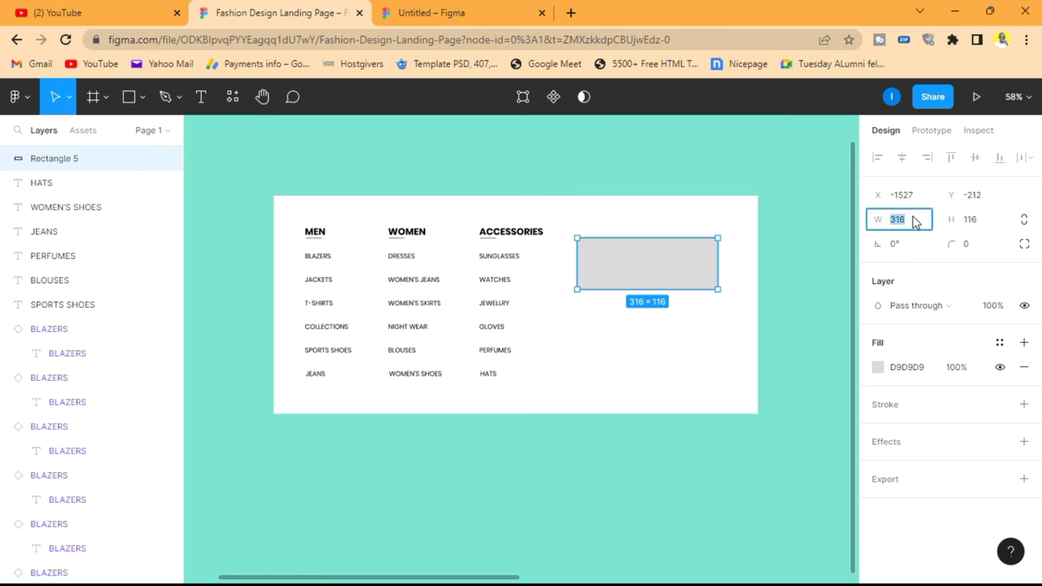
text(370)
click(987, 230)
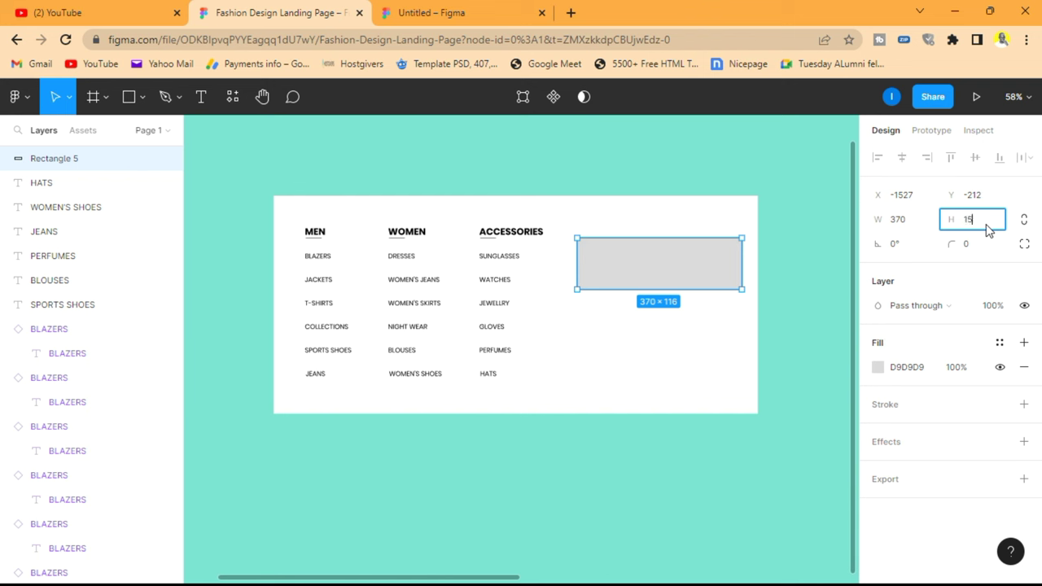
key(Return)
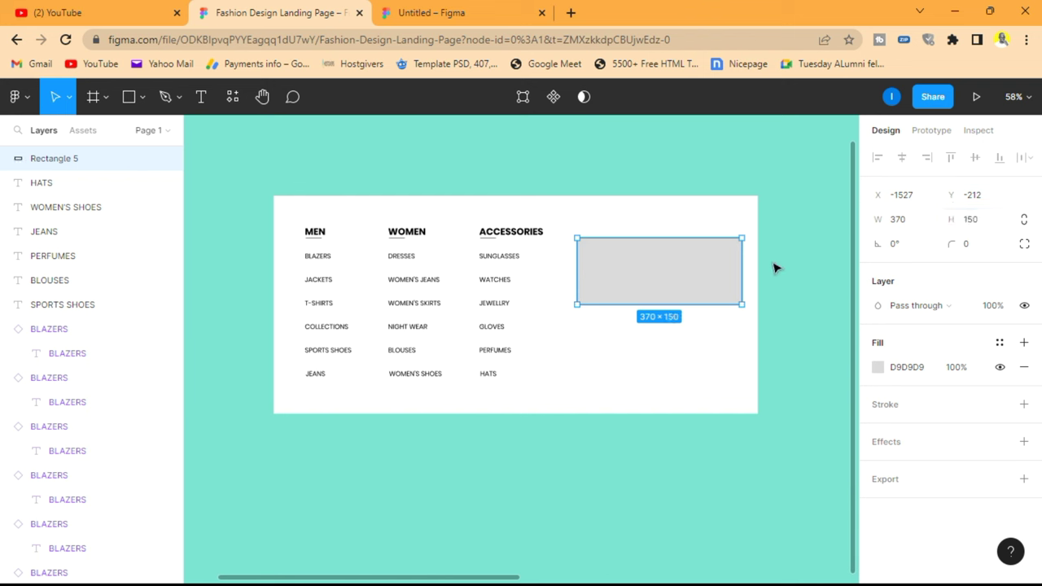
Move the grey rectangle up near the ACCESSORIES heading's level and duplicate it directly below with a 46 px gap.
drag(692, 276, 682, 362)
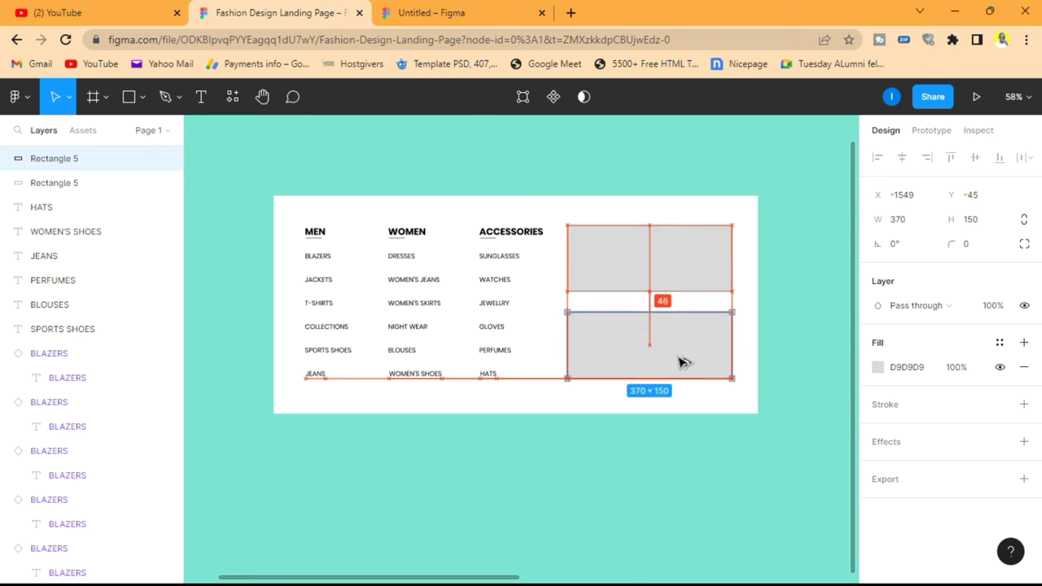
click(725, 149)
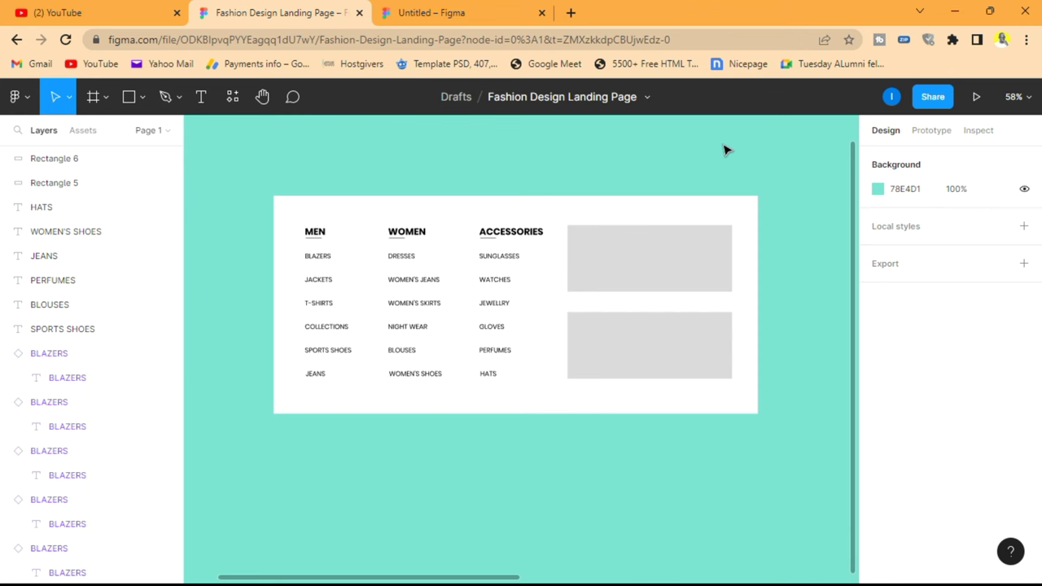
Fill the upper rectangle with an Unsplash photo of a man in a denim jacket, searching for "man black background".
click(675, 240)
right_click(579, 413)
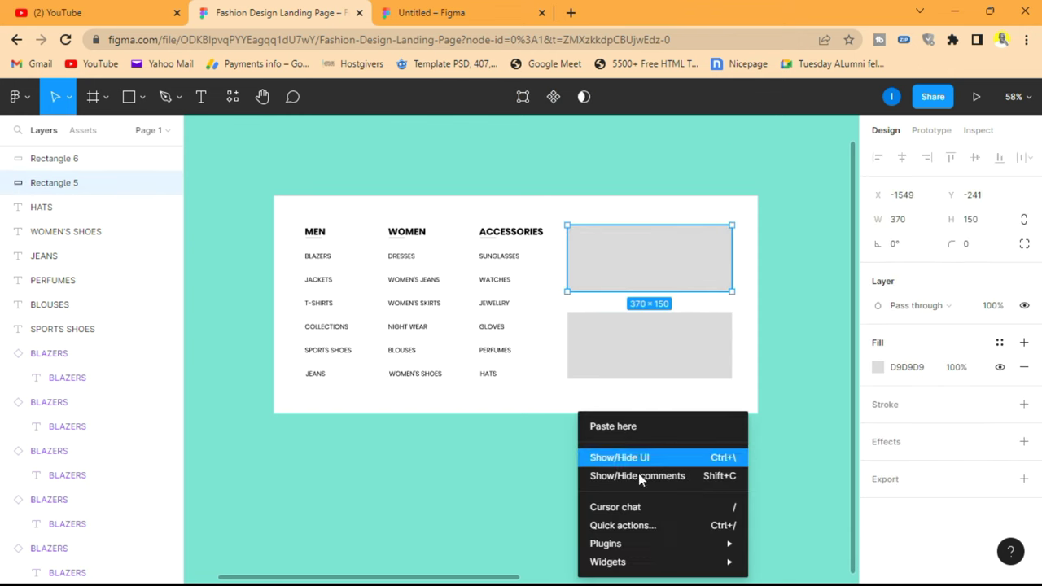
mouse_move(712, 544)
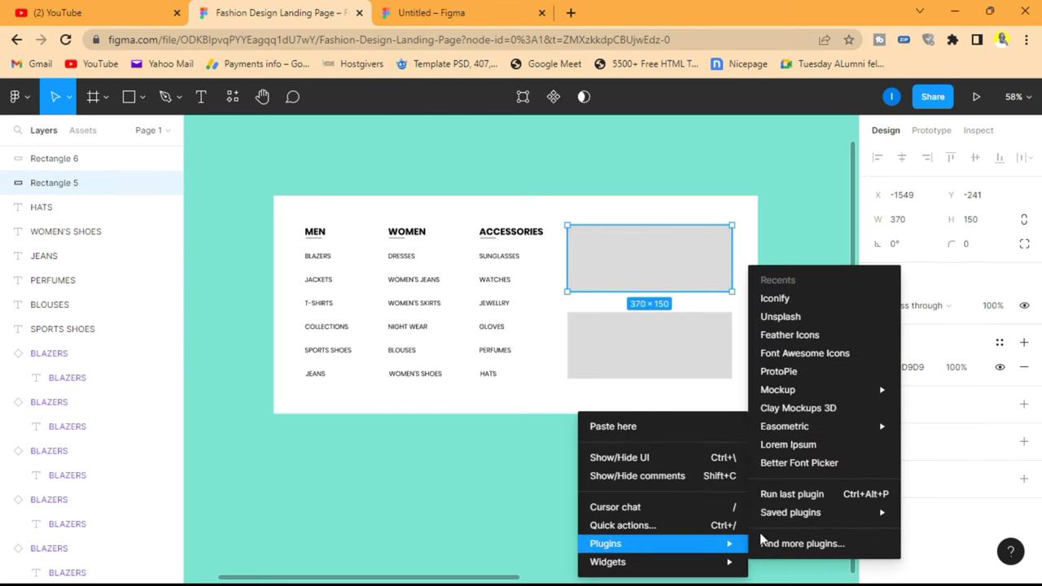
click(780, 316)
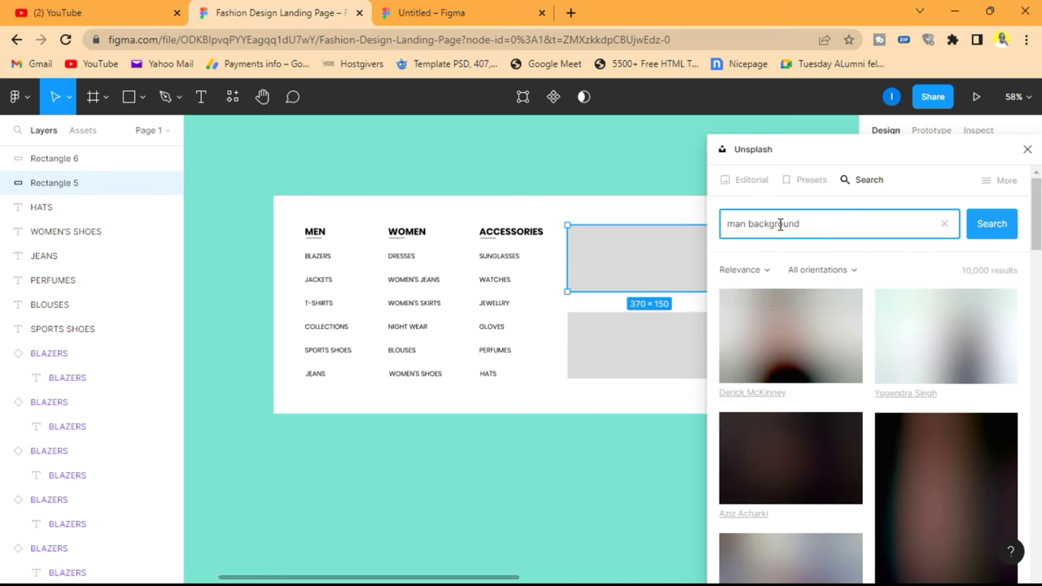
text(black)
click(996, 222)
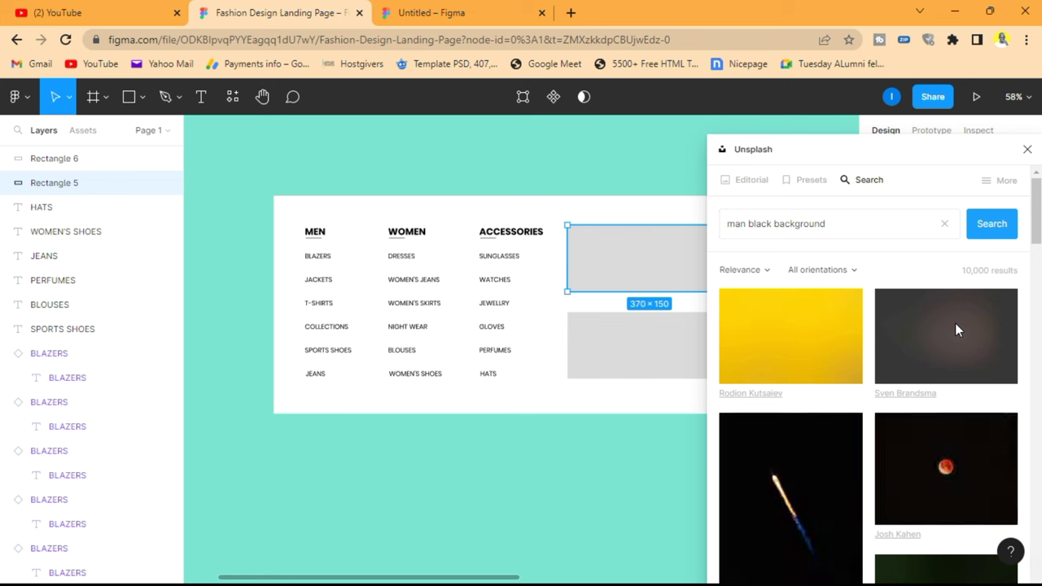
scroll(955, 323, down, 5)
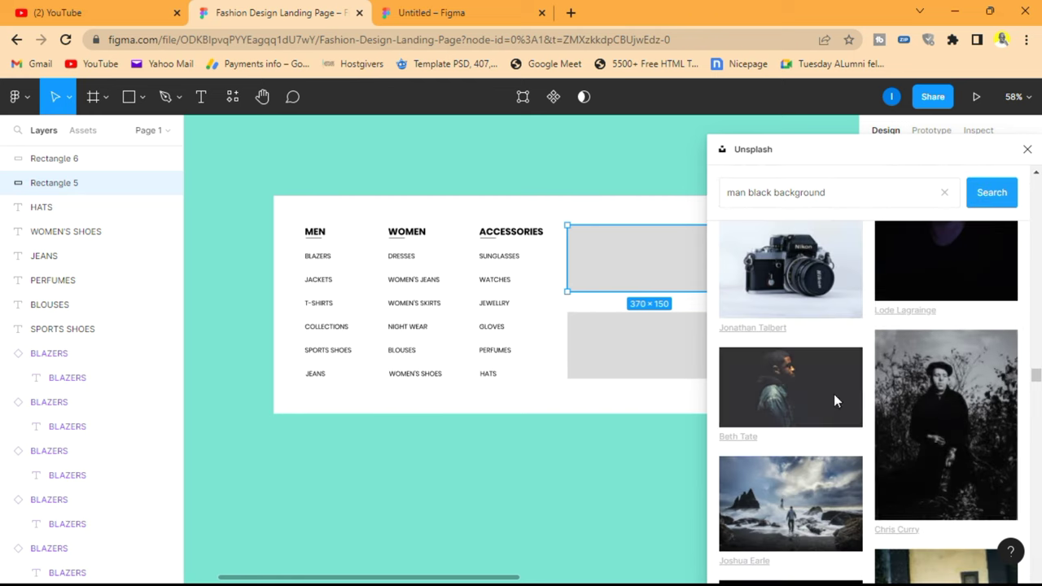
click(795, 393)
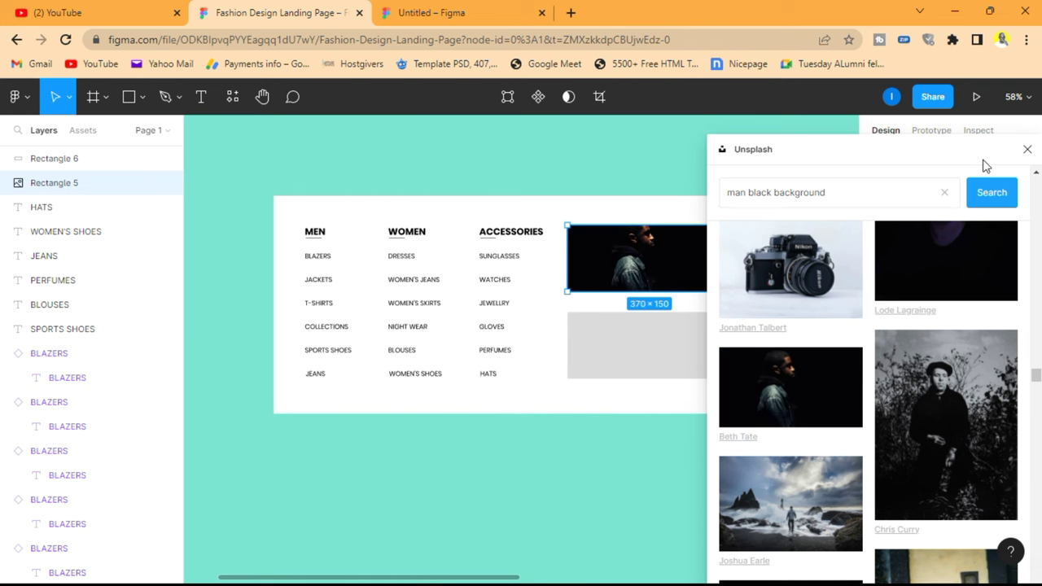
Fill the lower rectangle with an Unsplash photo of a blonde woman in an orange top, searching for "woman white background", and close the plugin.
click(674, 353)
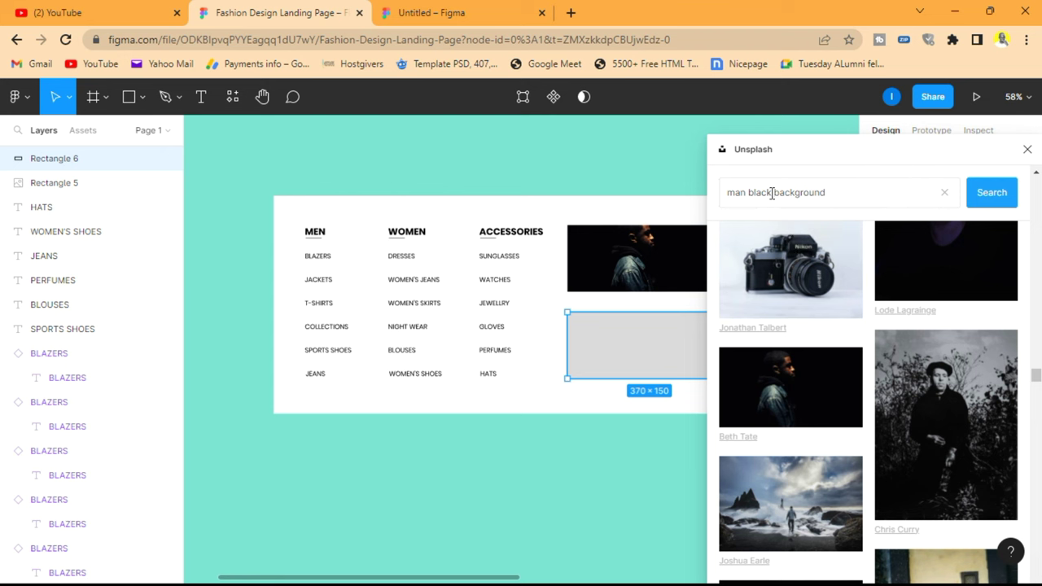
click(746, 190)
key(Home)
text(wo)
key(BackSpace)
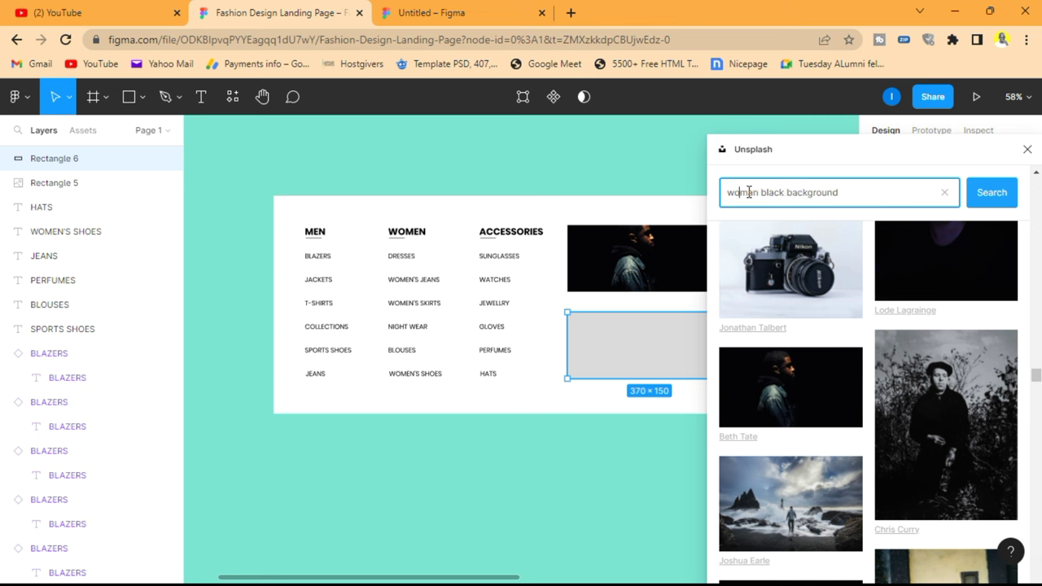
key(BackSpace)
key(BackSpace)
key(BackSpace)
key(BackSpace)
key(BackSpace)
text(white)
click(992, 192)
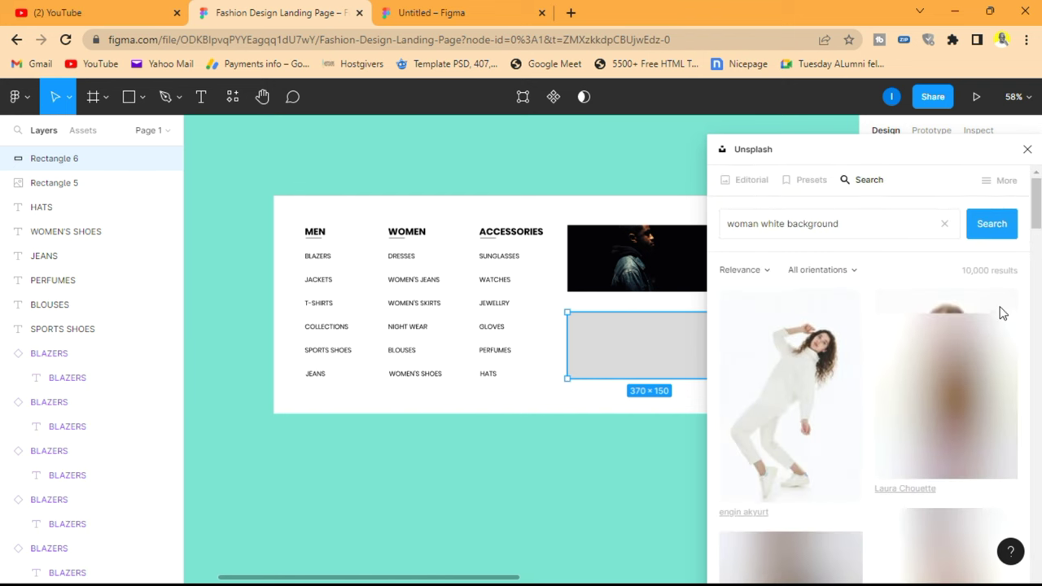
scroll(984, 355, down, 3)
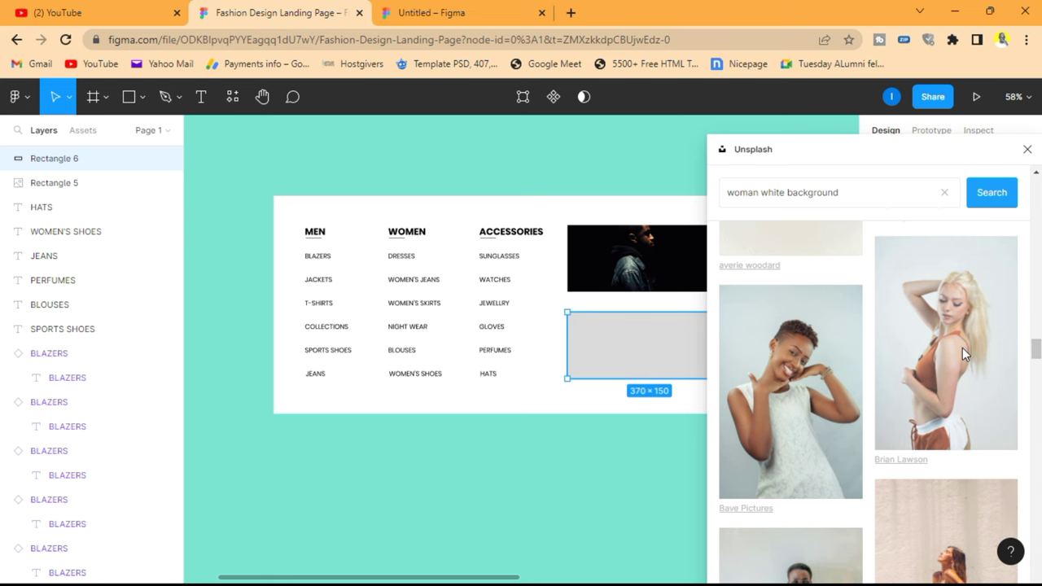
click(962, 348)
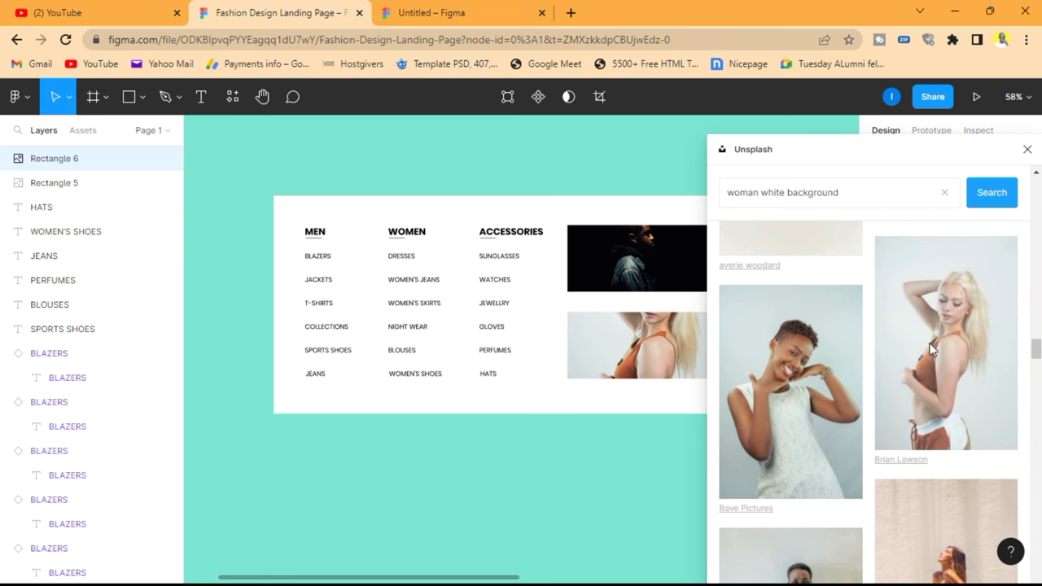
click(1027, 149)
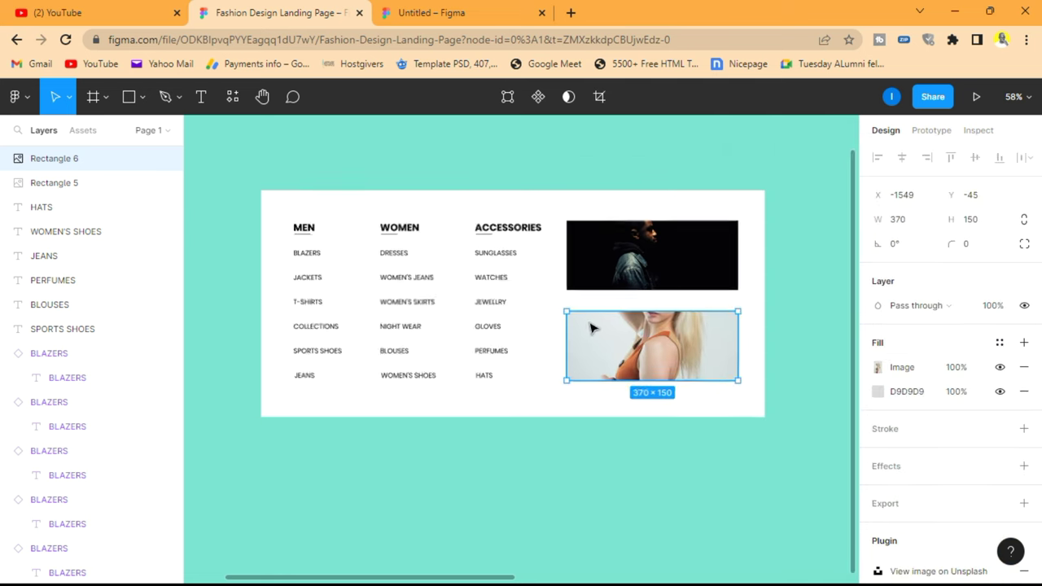
Switch the upper rectangle's image fill to Crop and shift the man's photo right and slightly down inside the frame.
ctrl+scroll(591, 328, up, 5)
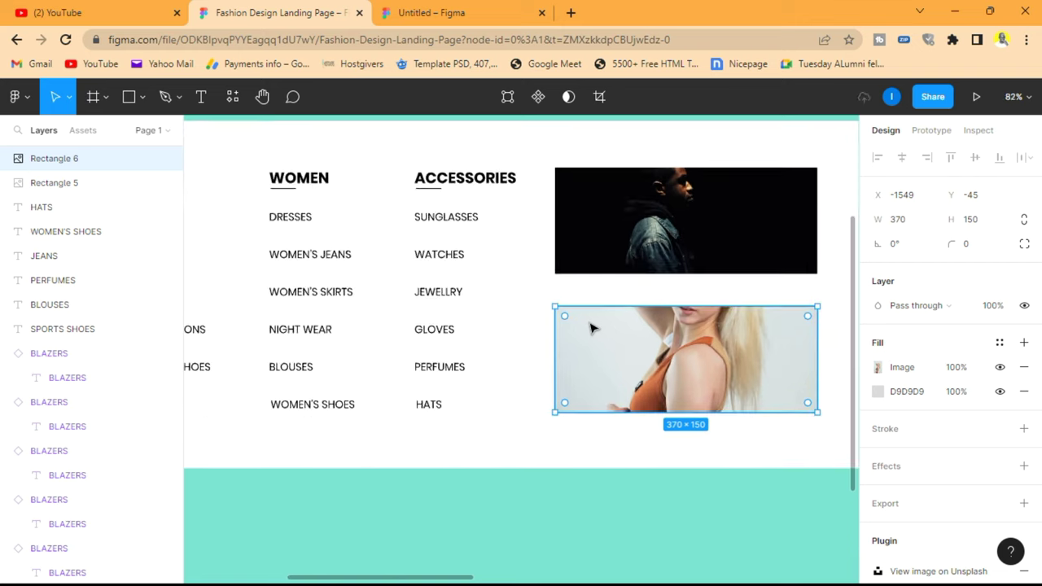
click(618, 194)
click(878, 368)
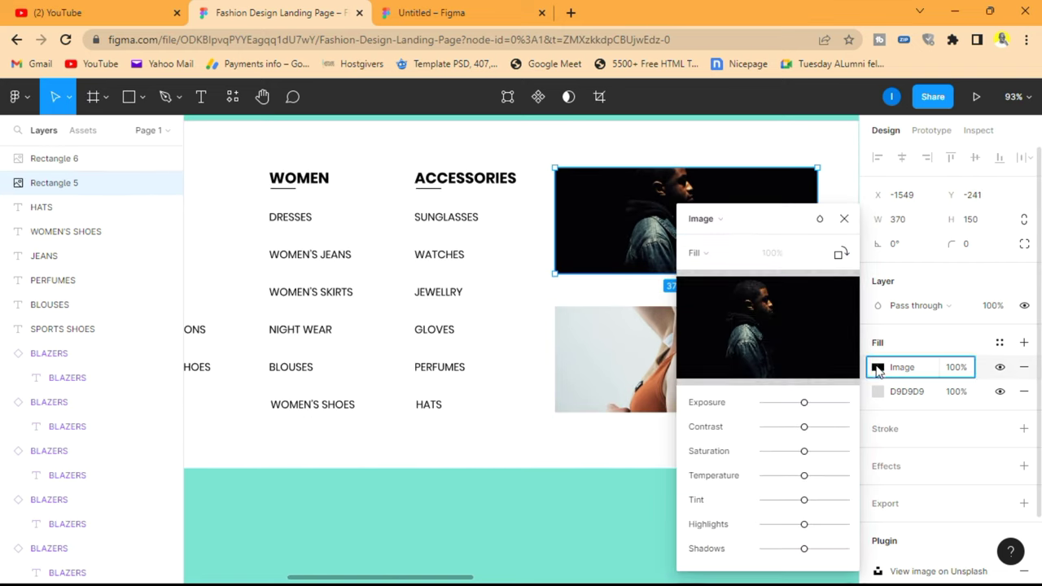
click(698, 252)
click(733, 287)
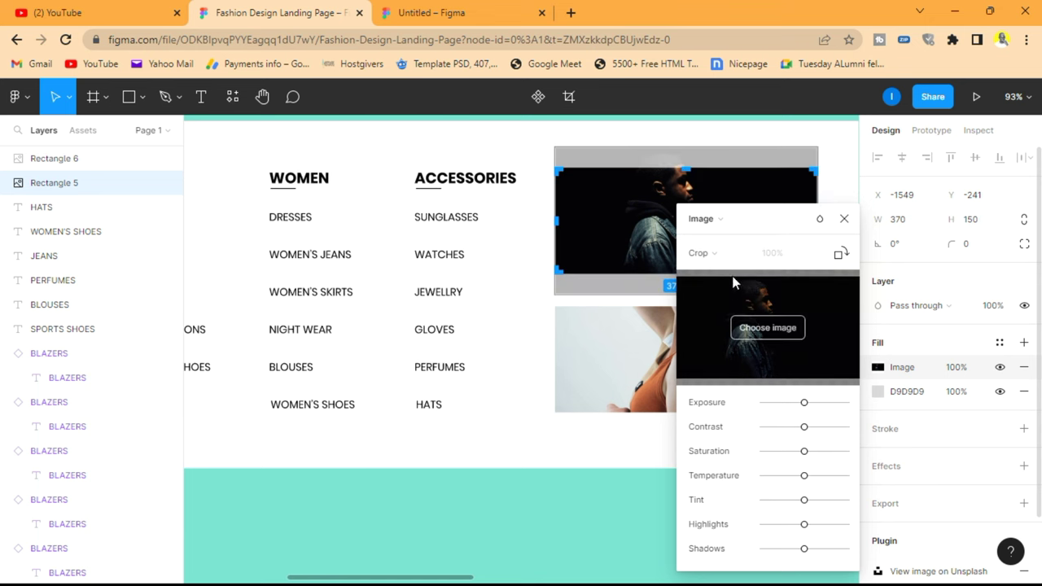
drag(770, 230, 930, 233)
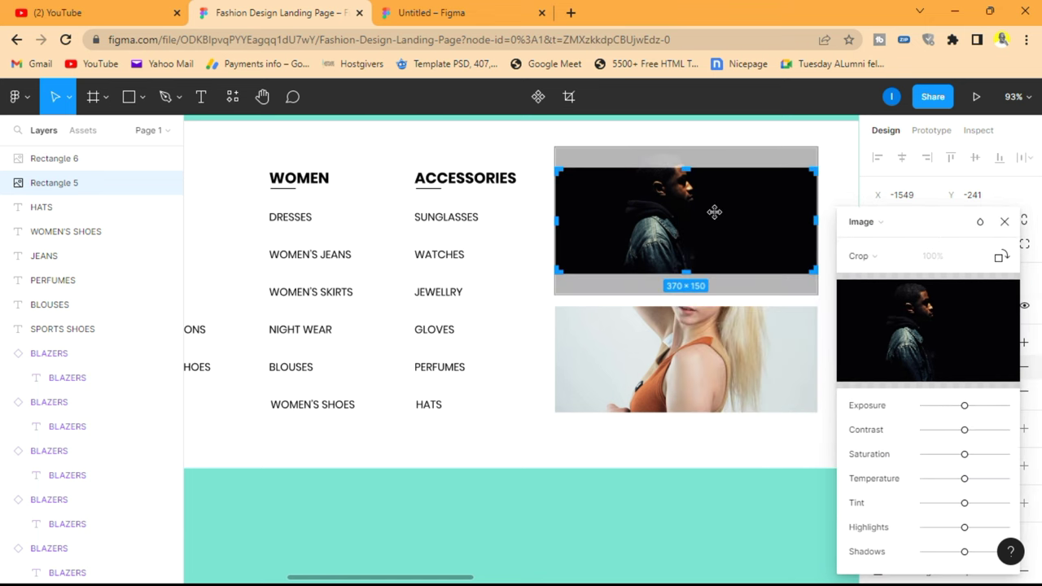
drag(715, 211, 795, 230)
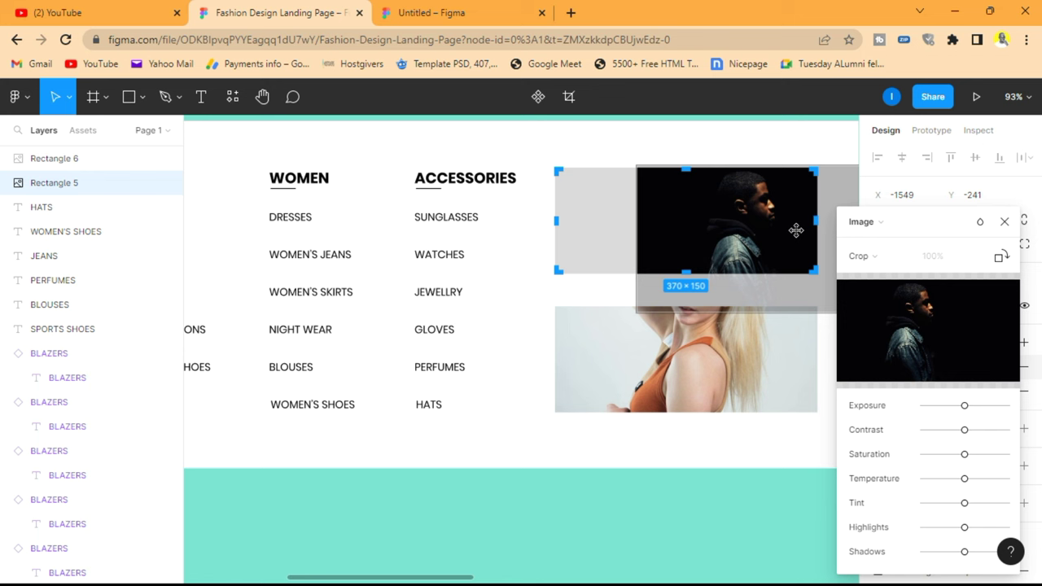
click(878, 259)
click(996, 232)
click(1003, 222)
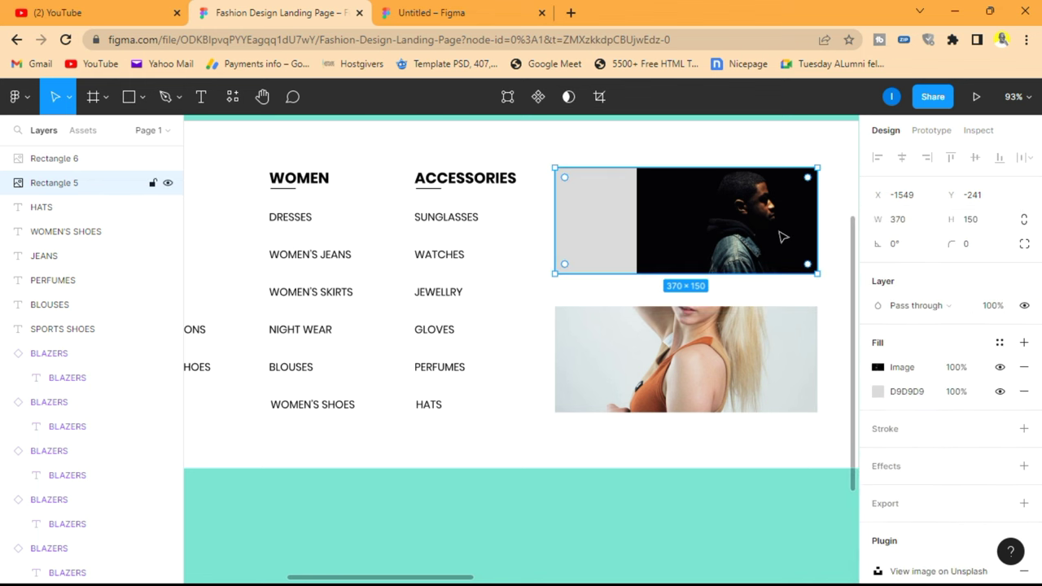
Flip the man's photo in the upper banner horizontally and undo the accidental shift of the banner.
click(878, 367)
click(844, 218)
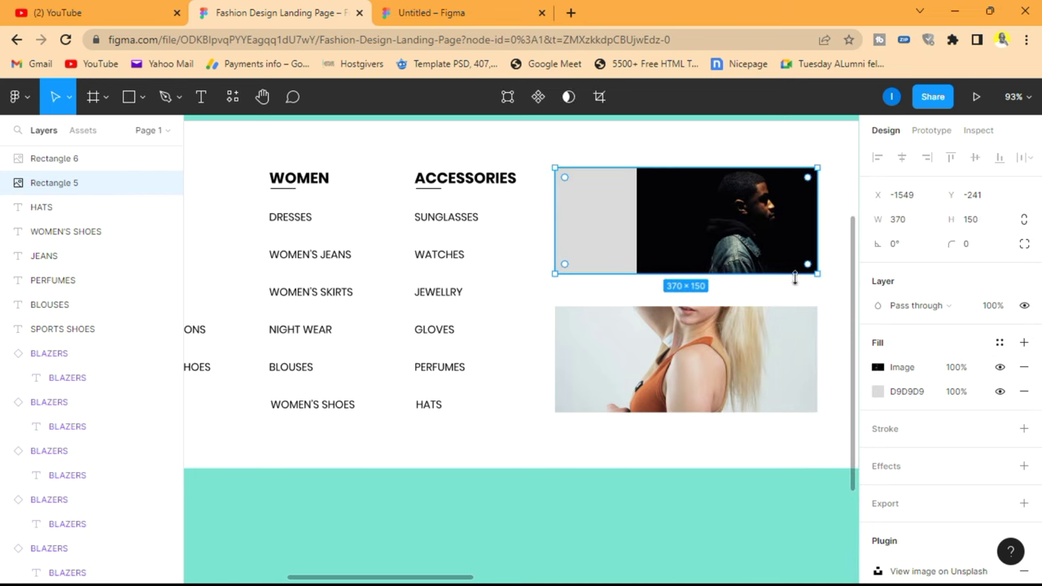
right_click(756, 244)
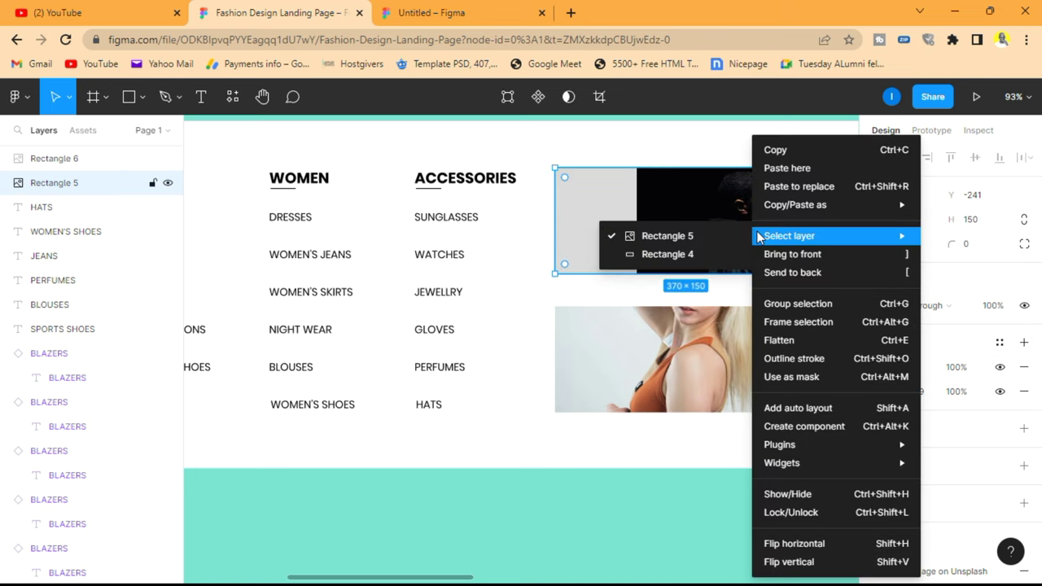
click(820, 544)
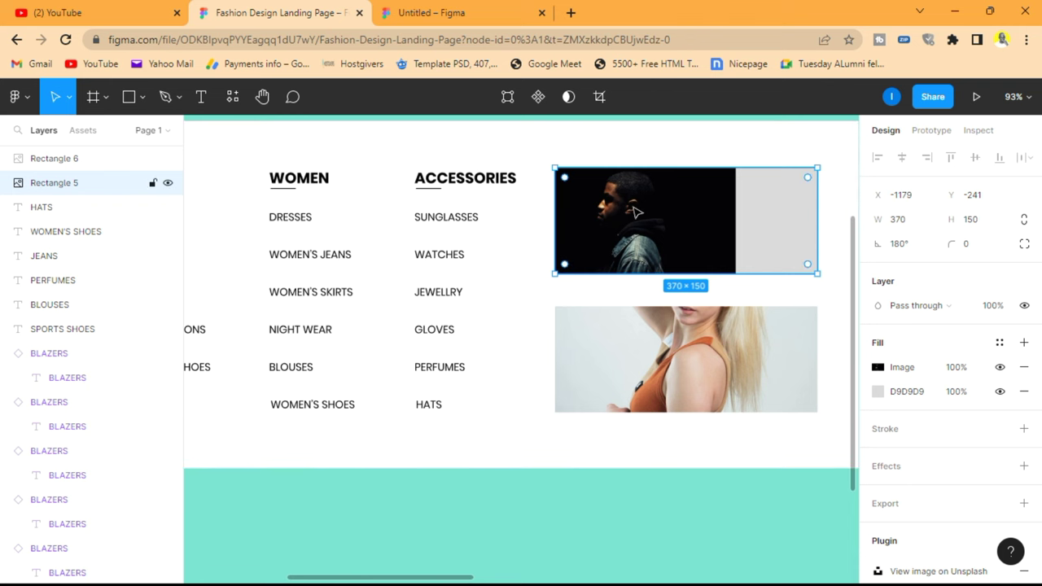
drag(633, 213, 647, 214)
key(ctrl+z)
Shift the man's photo right within the upper banner's crop frame so he stands near its right side.
click(877, 367)
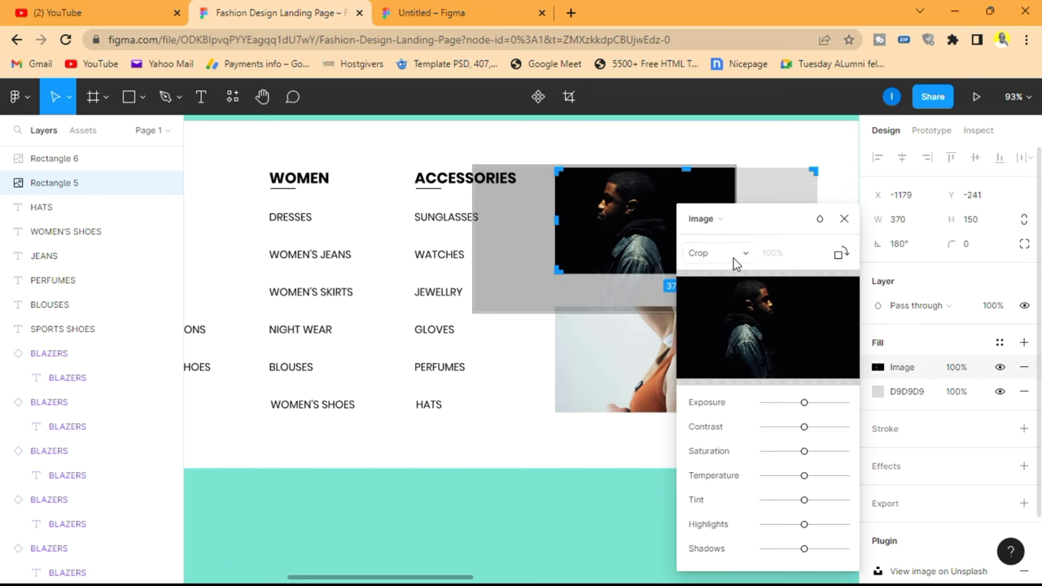
drag(789, 234, 539, 356)
drag(662, 233, 777, 234)
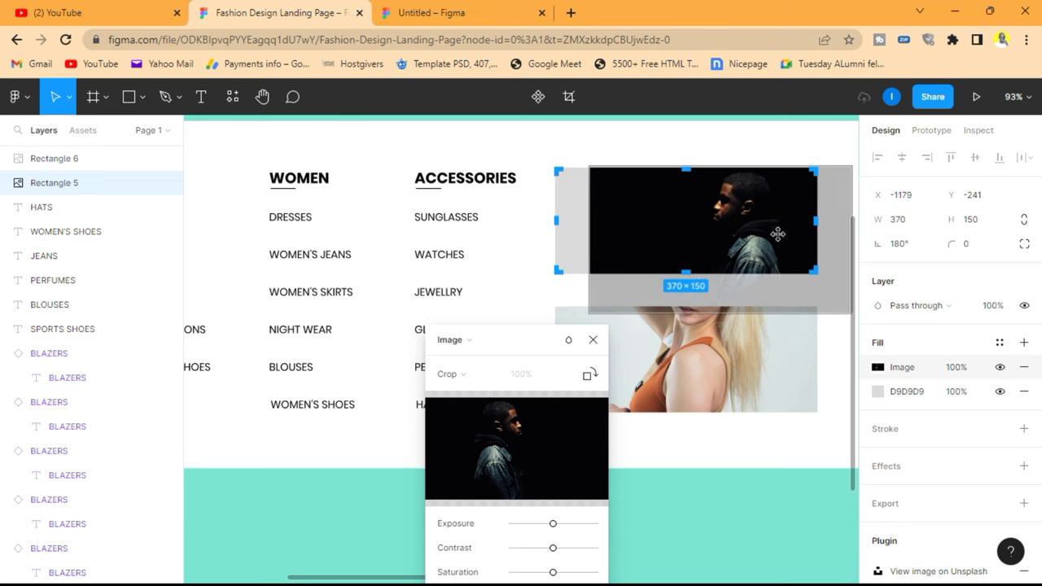
key(Escape)
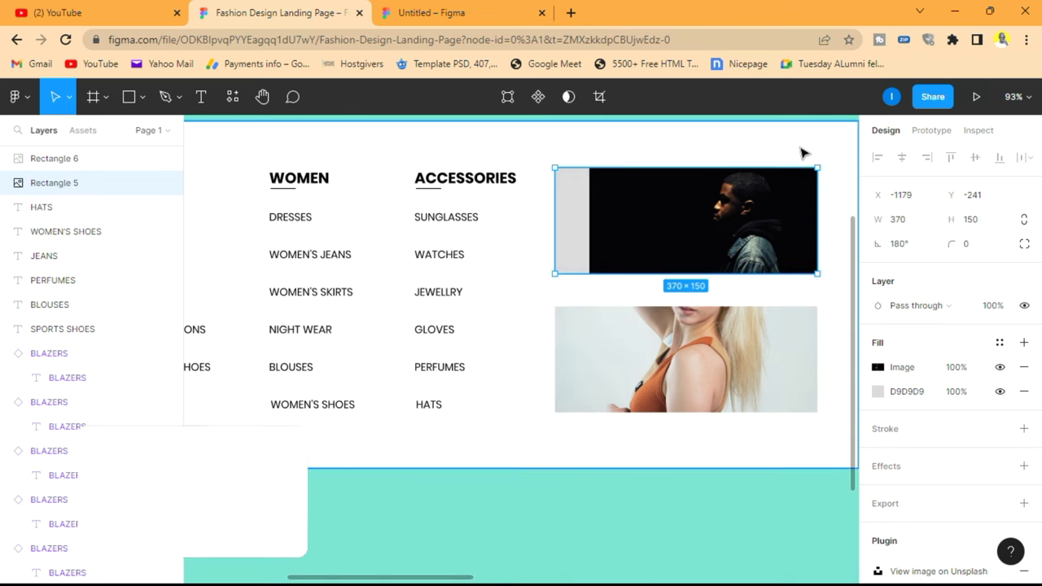
click(738, 510)
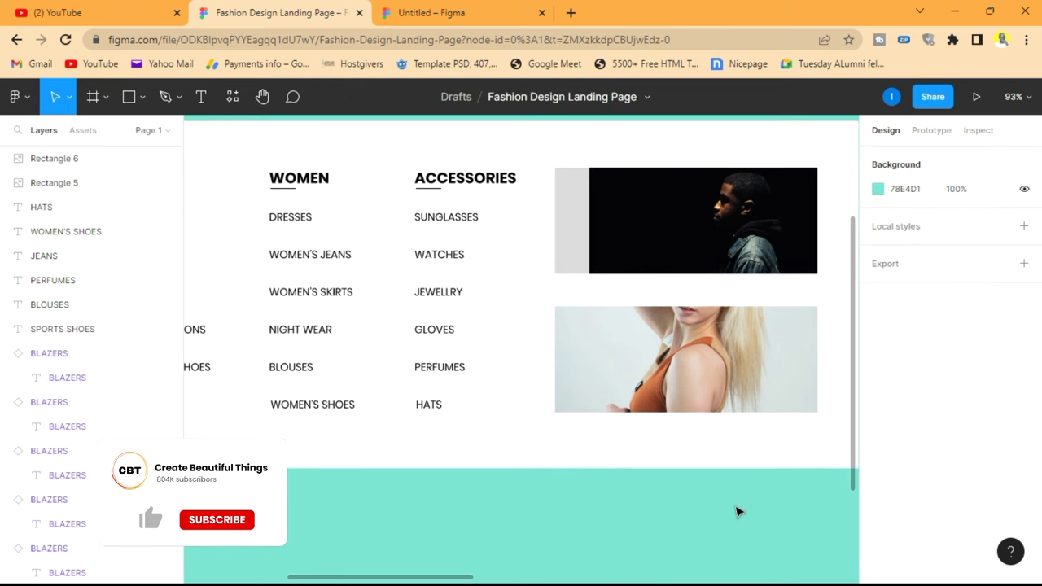
Flip the woman's photo in the lower banner horizontally.
click(756, 391)
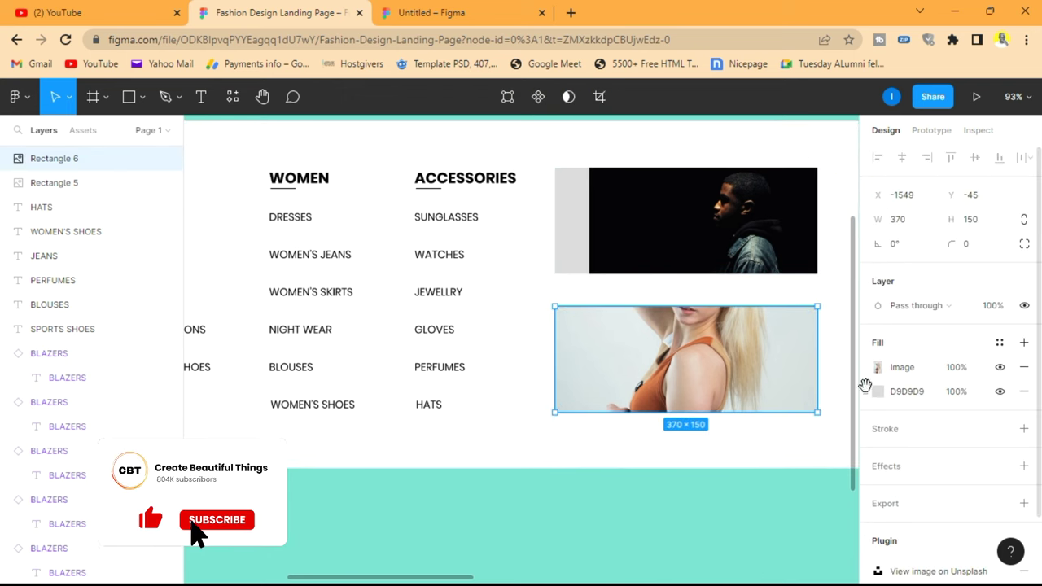
right_click(731, 360)
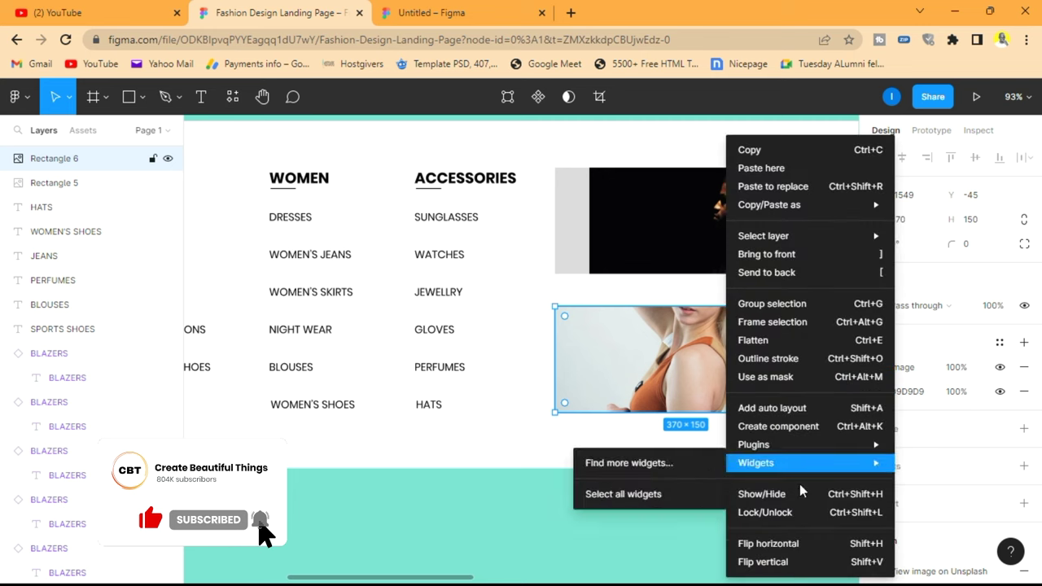
click(786, 543)
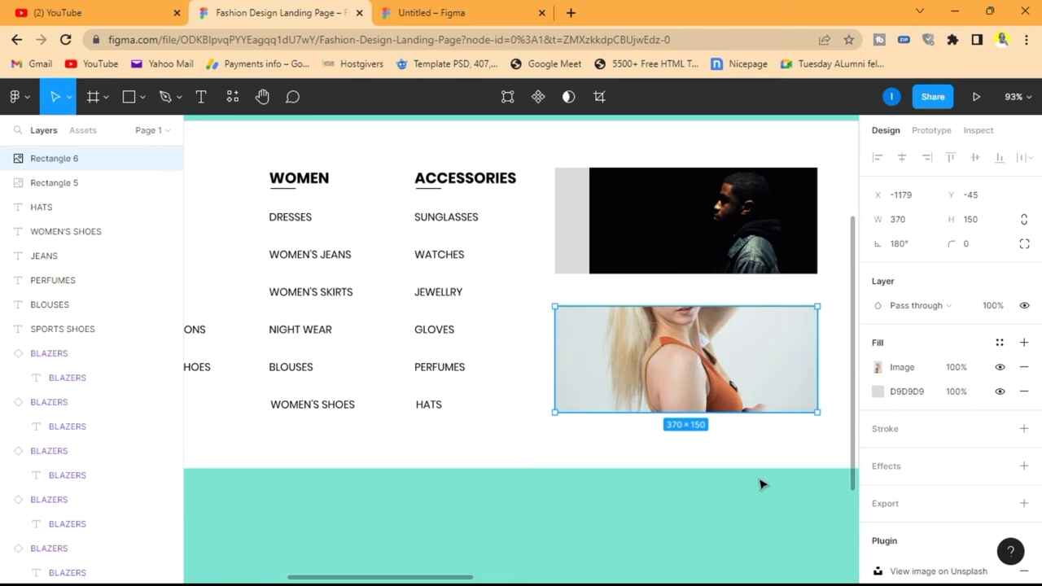
Set the lower banner's image fill to Crop, shrink the woman's photo and place it against the frame's left edge showing her head and torso.
click(878, 367)
click(702, 253)
click(724, 290)
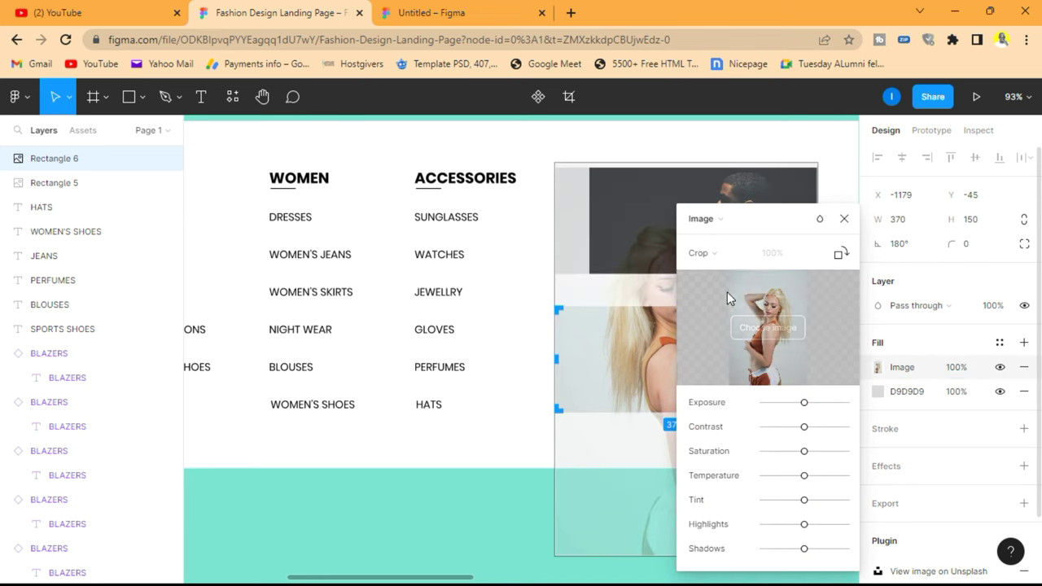
drag(797, 222, 1001, 207)
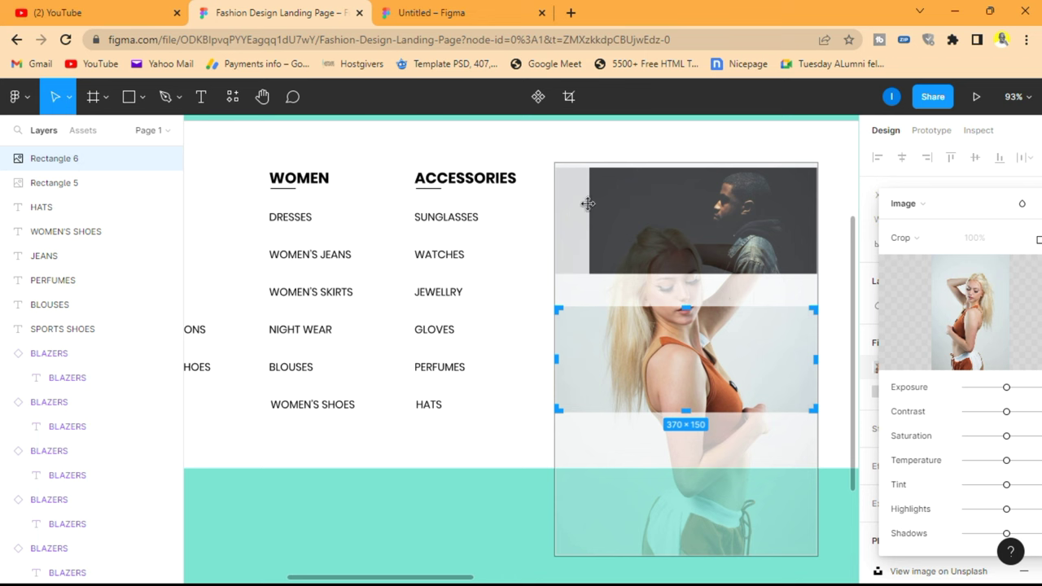
drag(552, 163, 604, 304)
drag(682, 280, 665, 309)
drag(618, 354, 625, 334)
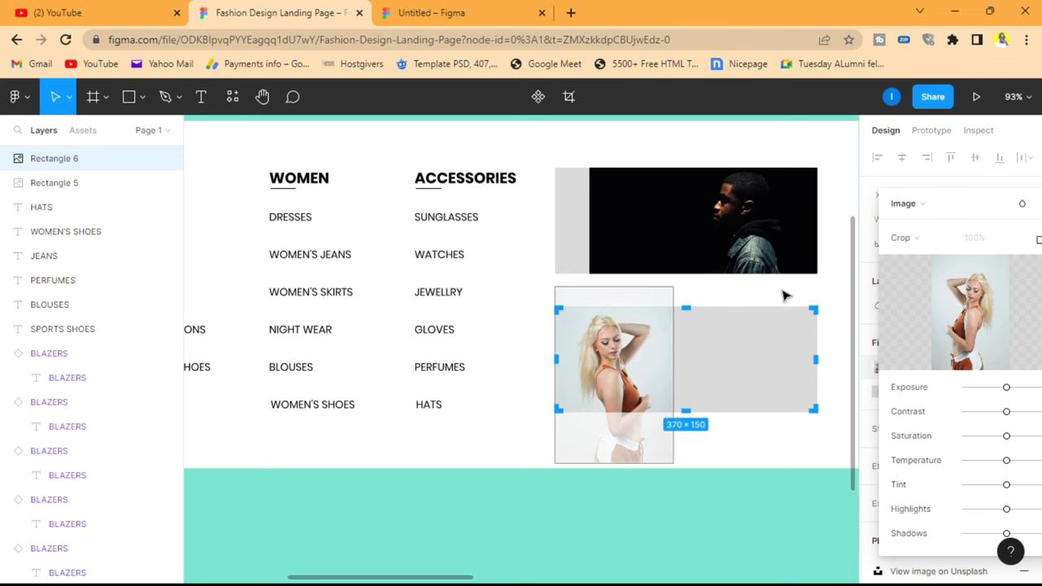
key(Return)
Recolour the lower banner's grey base fill by sampling the light backdrop of the woman's photo.
scroll(838, 337, up, 3)
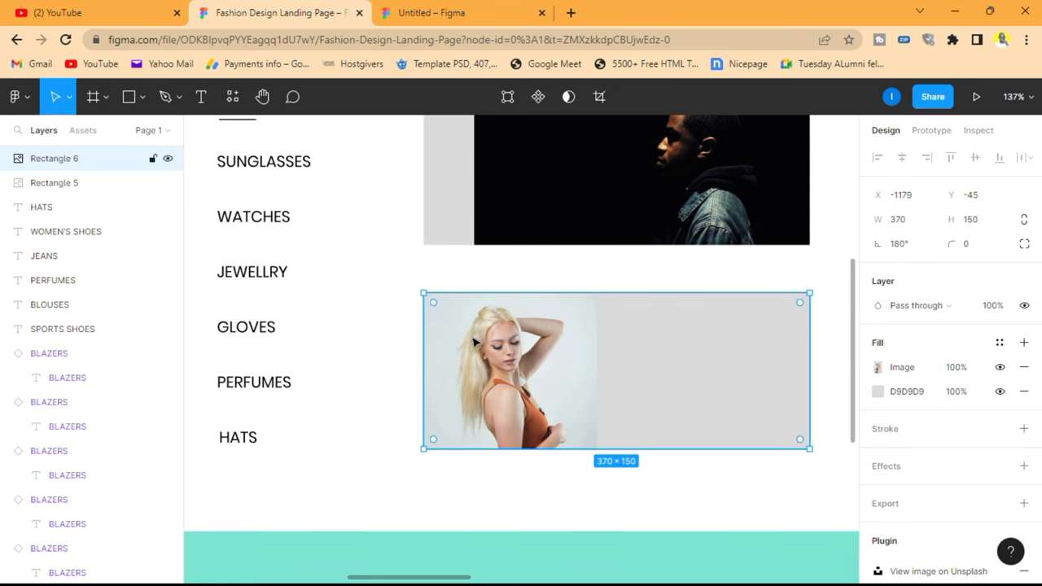
click(878, 392)
click(700, 412)
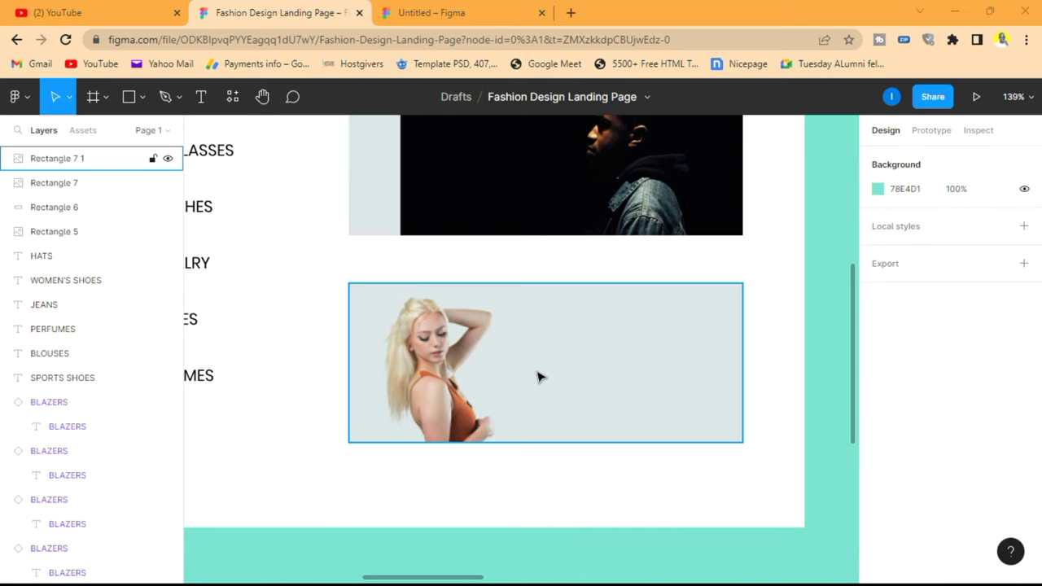
Change the upper banner's solid base fill to 000002 by sampling the black backdrop of the man's photo.
scroll(537, 376, up, 2)
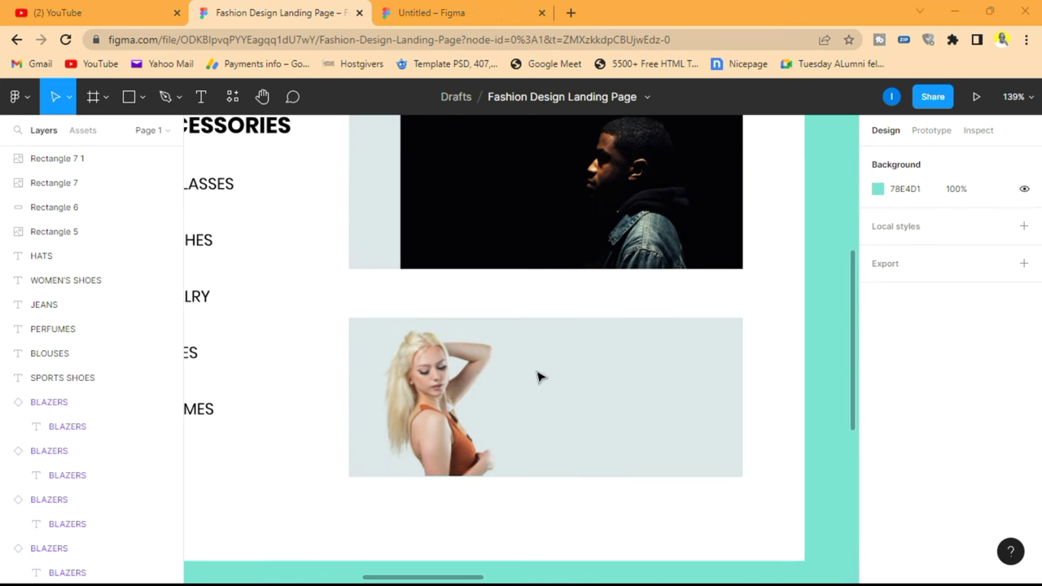
scroll(387, 239, up, 2)
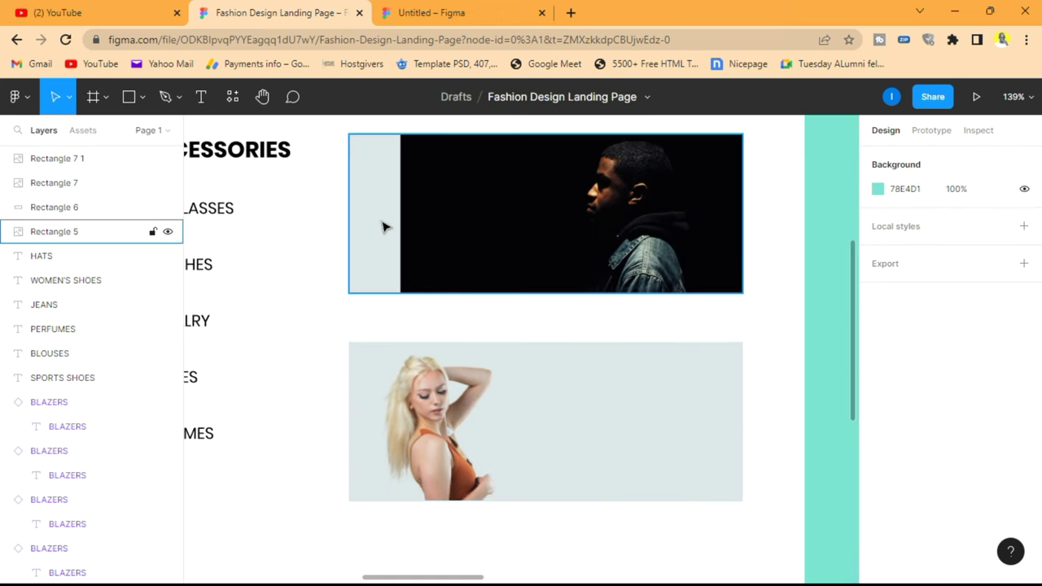
click(386, 227)
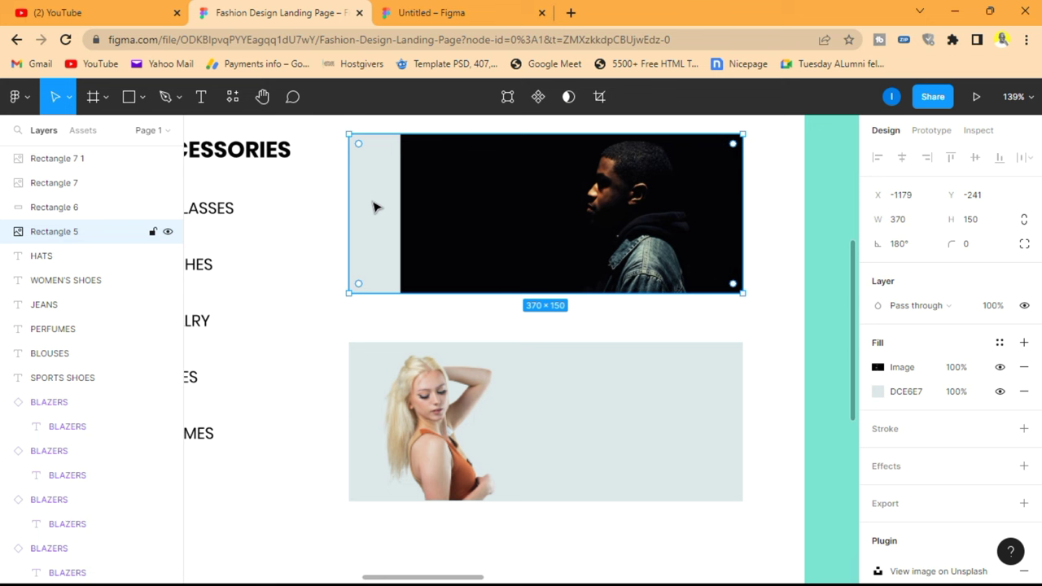
click(878, 391)
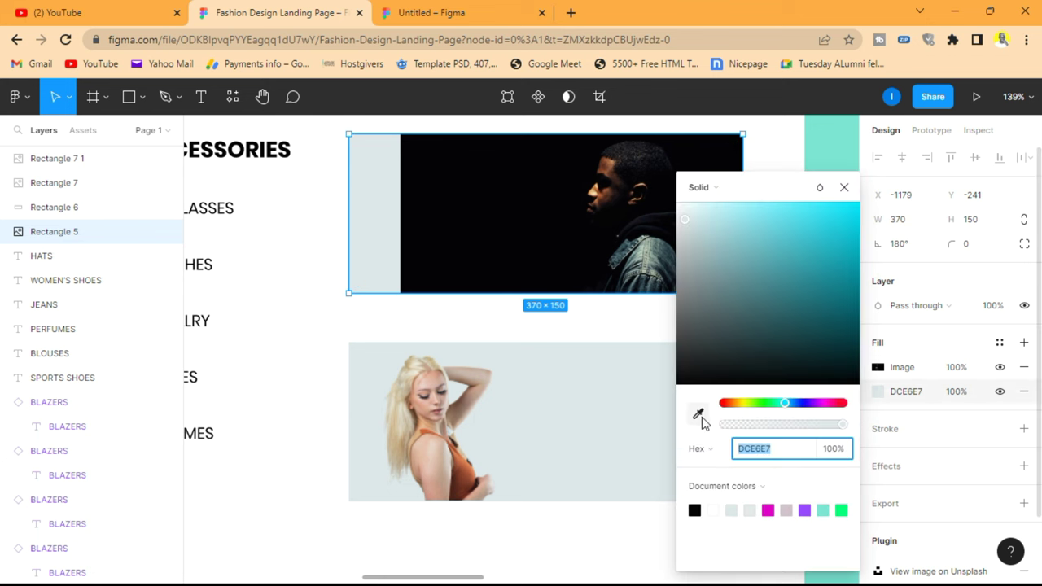
click(698, 413)
click(553, 252)
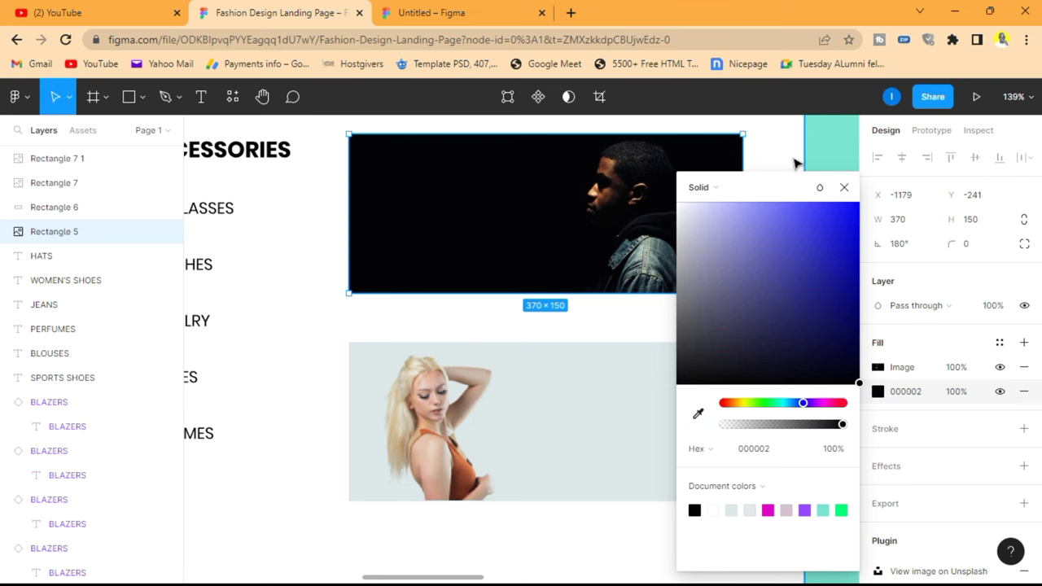
click(832, 151)
Add the text "FASHION 2023" in the empty area of the lower banner and set its font size to 17.
scroll(840, 275, down, 3)
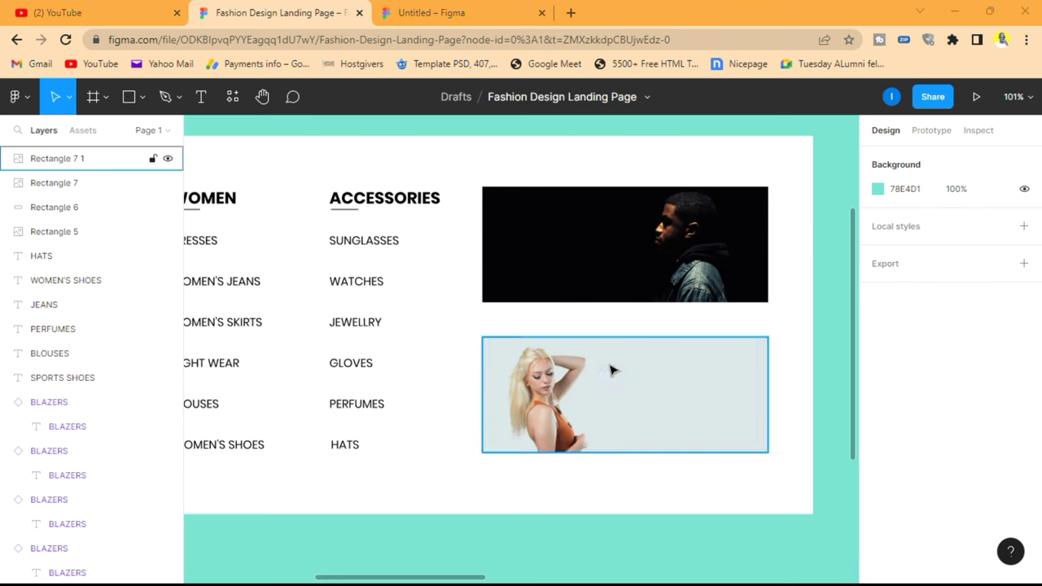
click(202, 98)
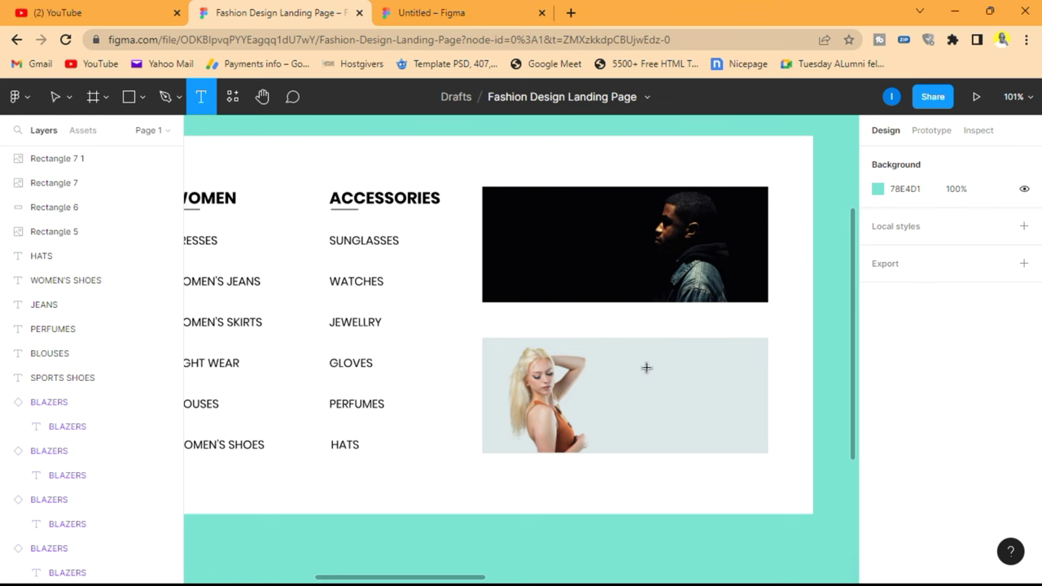
click(644, 368)
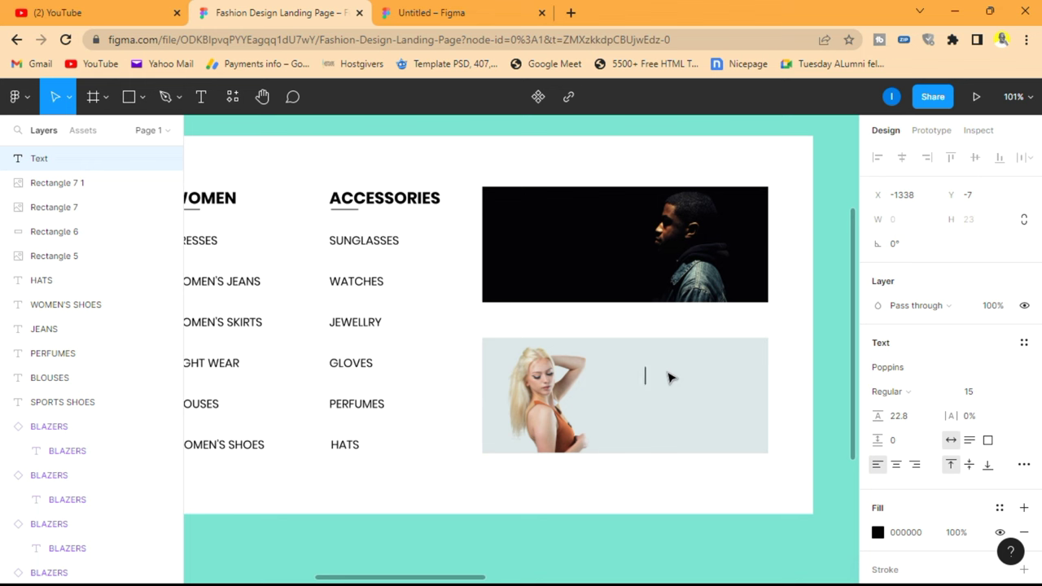
text(FASHION 2023)
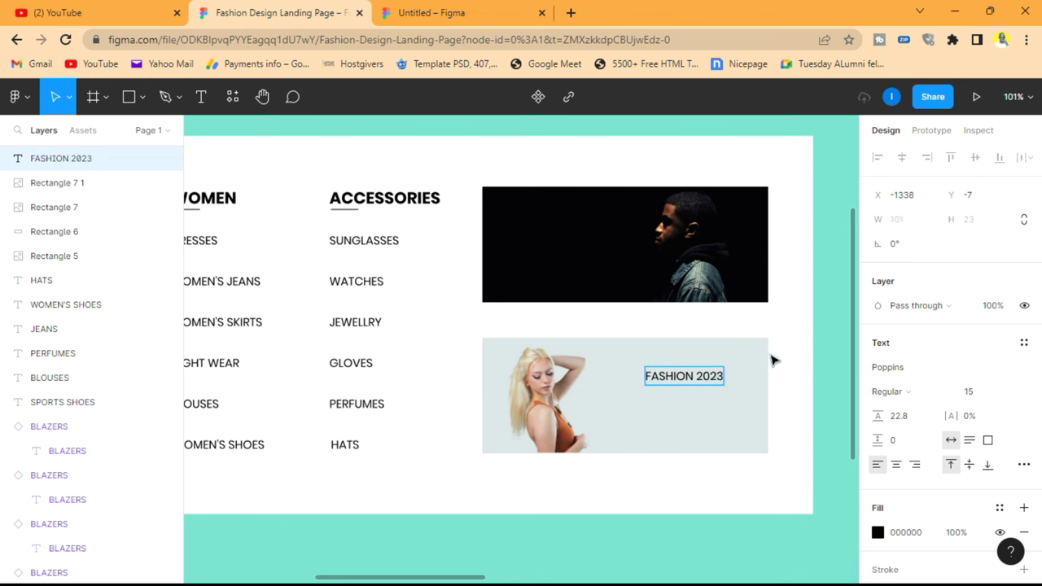
key(Escape)
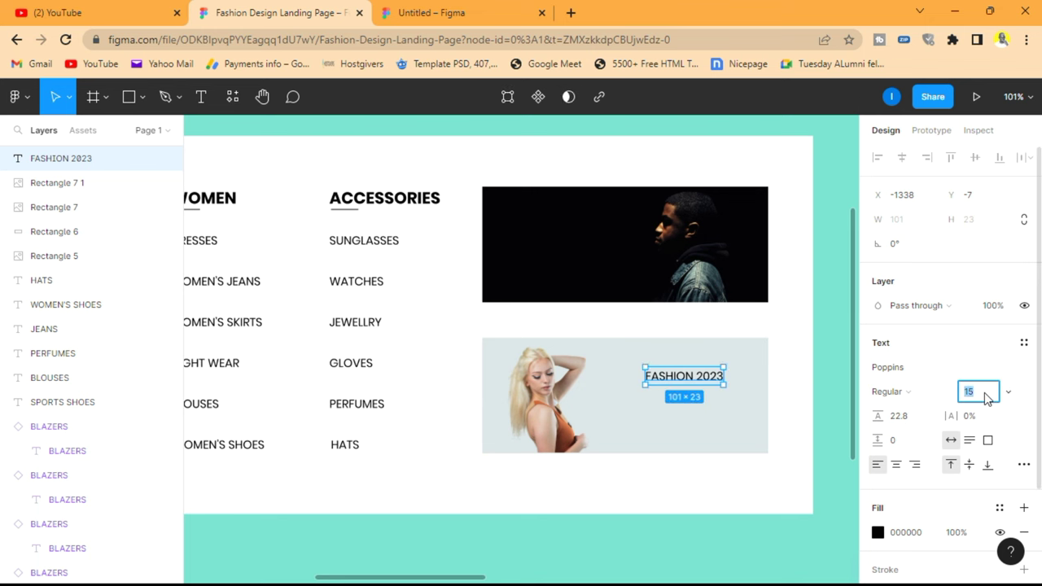
key(Return)
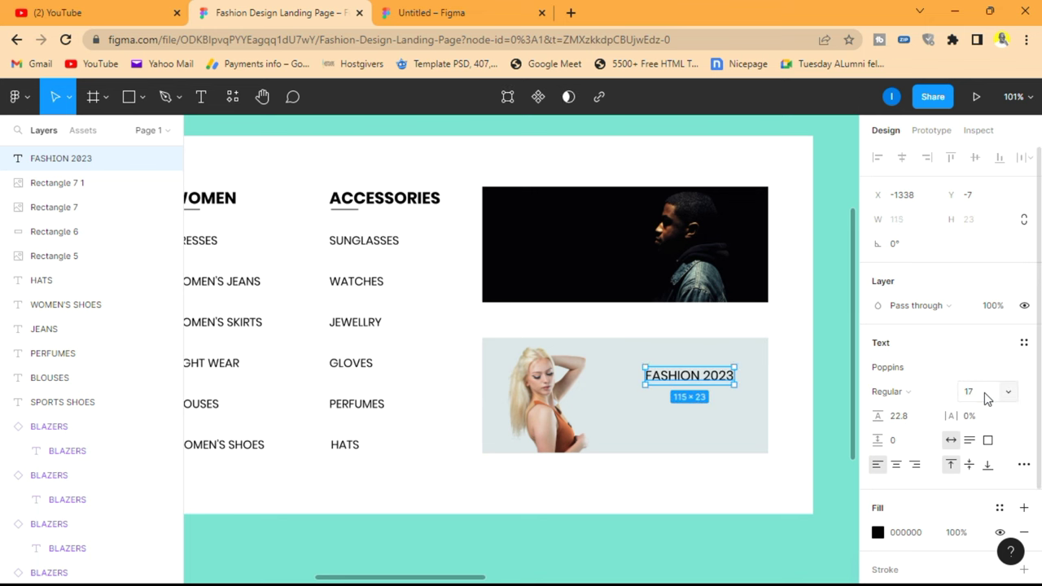
Move FASHION 2023 down and right in the lower banner, duplicate it directly below, and change the copy to "WOMEN'S COLLECTION".
drag(679, 382, 711, 425)
double_click(709, 421)
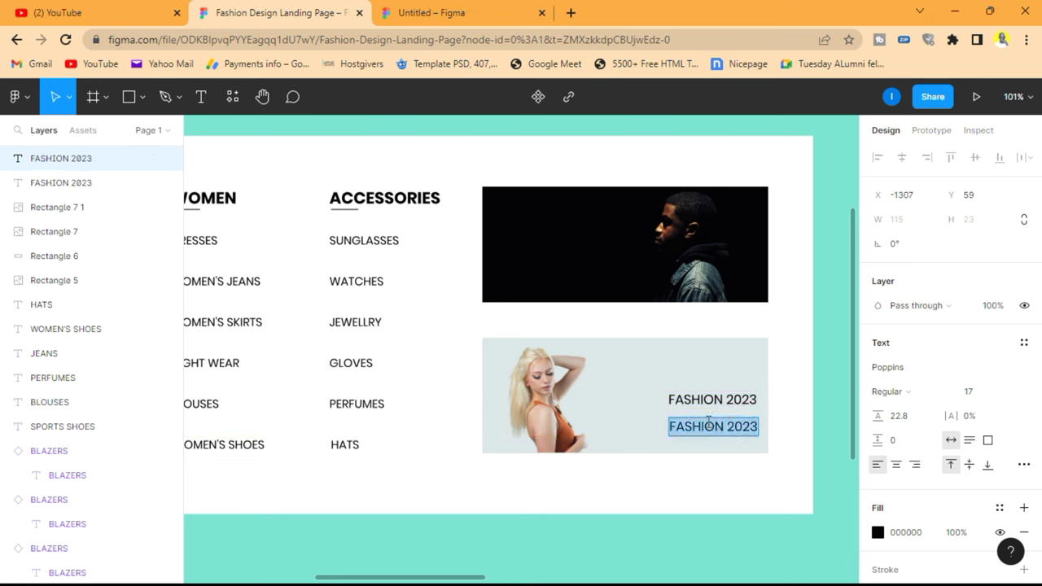
text(WOMEN)
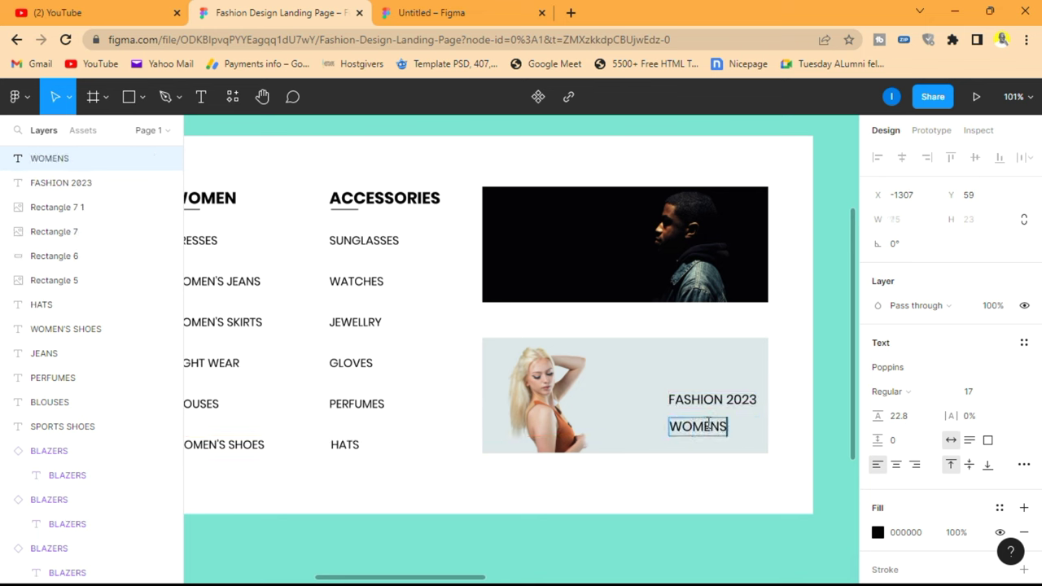
text('S COLLECTION)
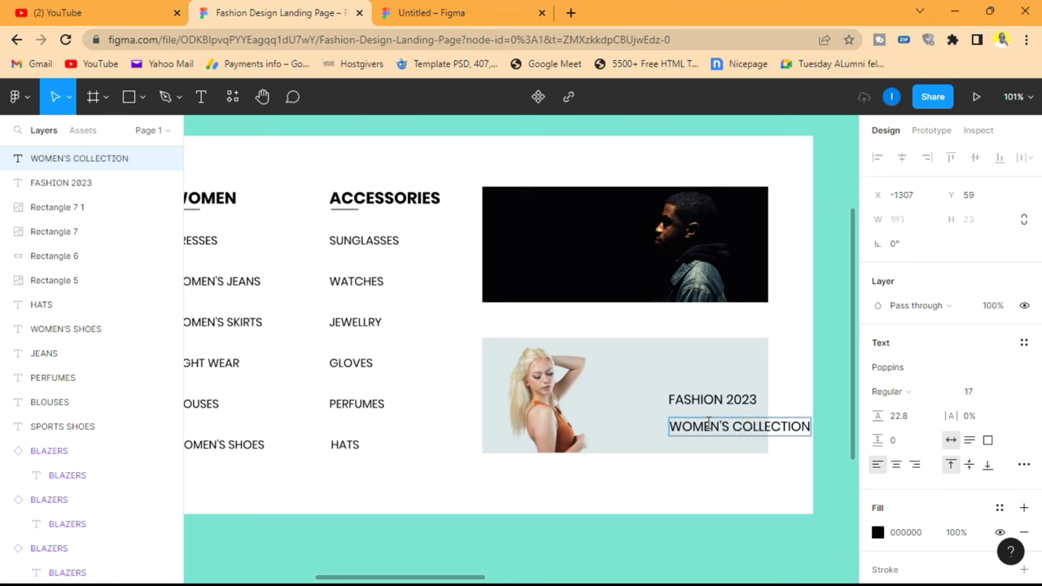
key(Escape)
Make WOMEN'S COLLECTION bold at font size 20 and shift it left inside the lower banner beneath FASHION 2023.
click(903, 392)
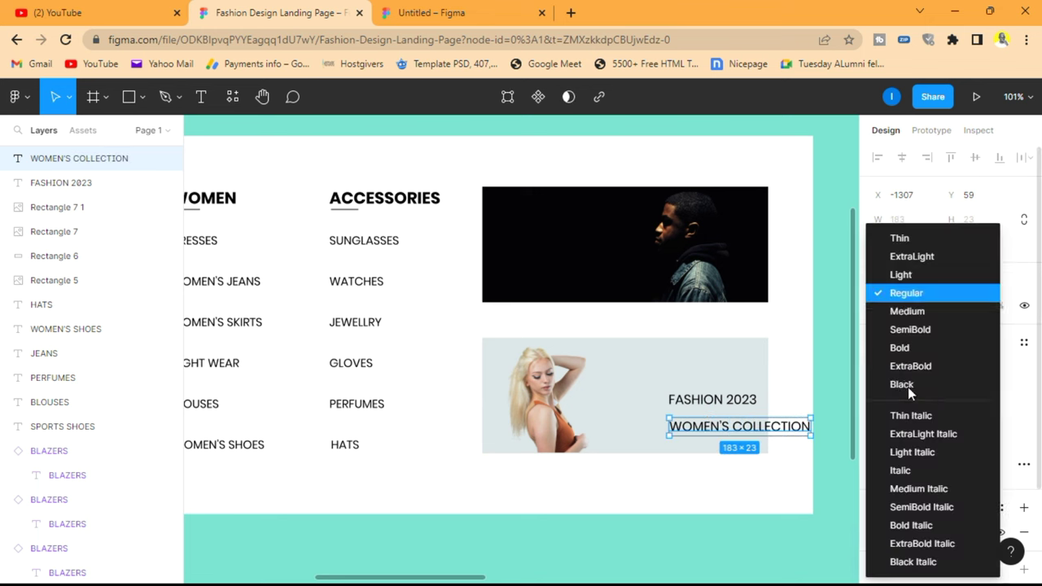
click(909, 348)
drag(801, 426, 741, 429)
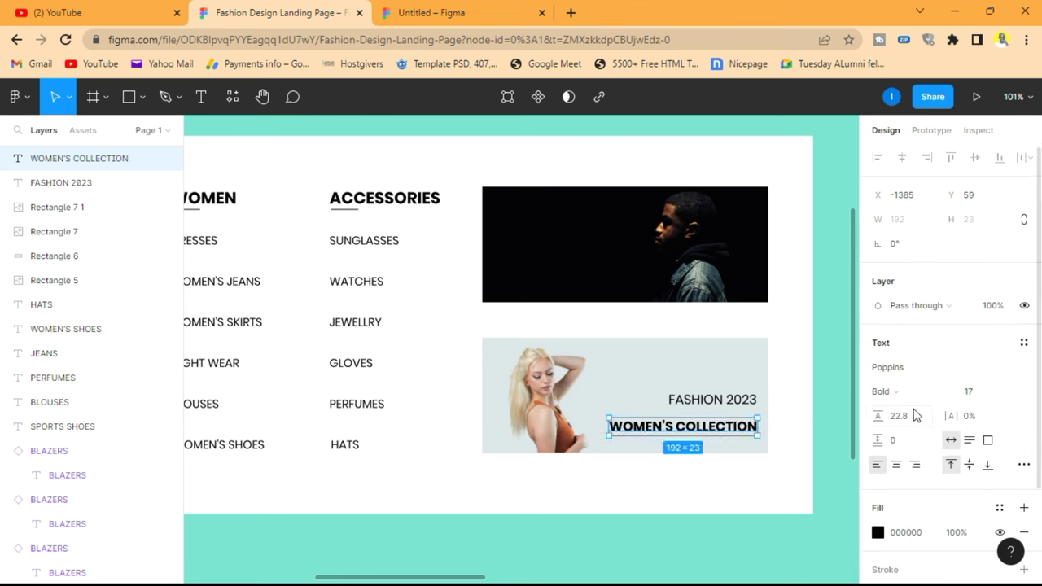
click(980, 394)
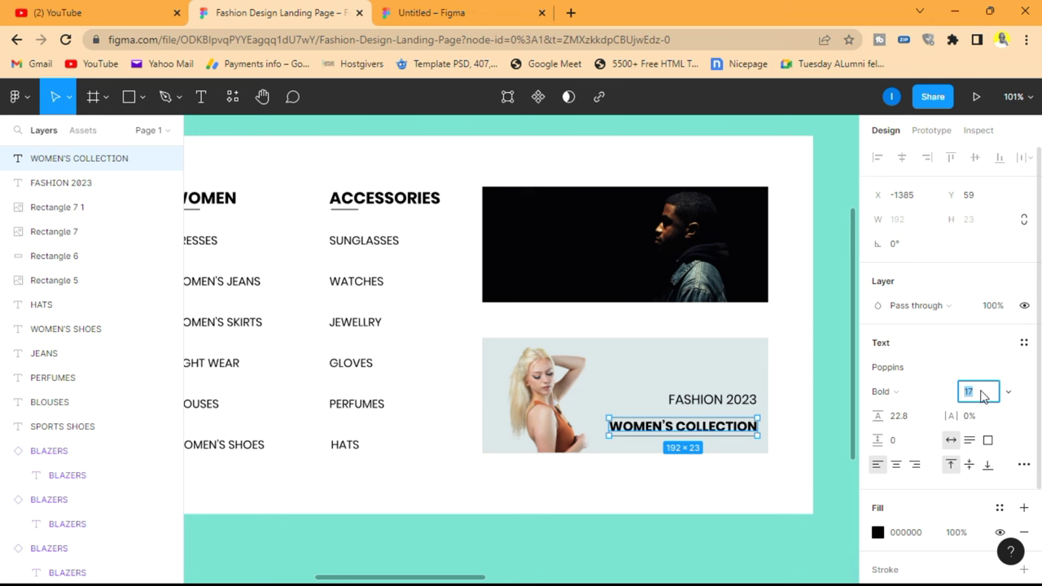
key(Return)
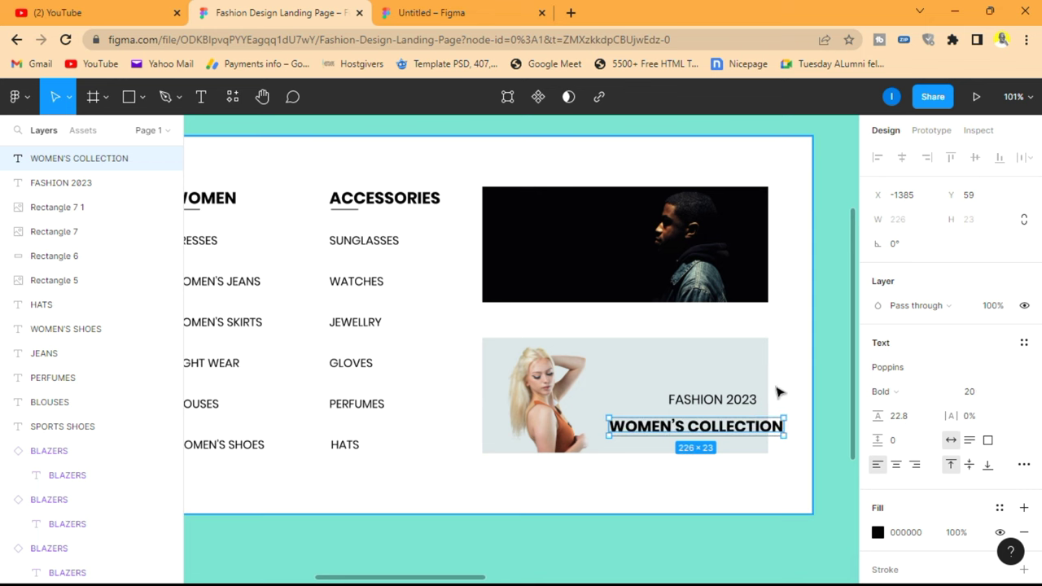
Align WOMEN'S COLLECTION to the right end of FASHION 2023 with a 4 px gap between them, and select both text lines.
drag(736, 432, 722, 409)
click(721, 406)
click(736, 427)
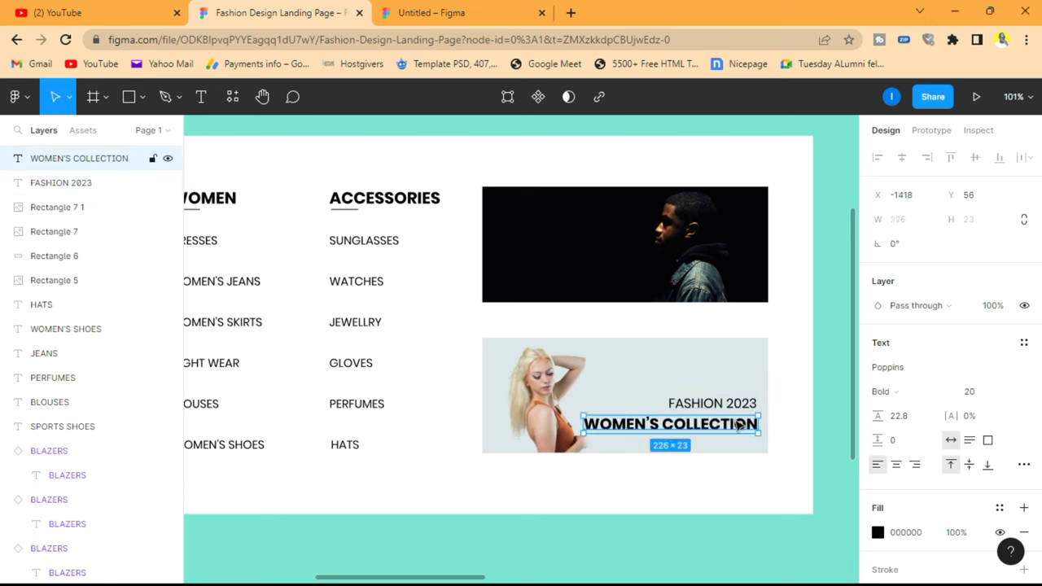
shift+click(732, 409)
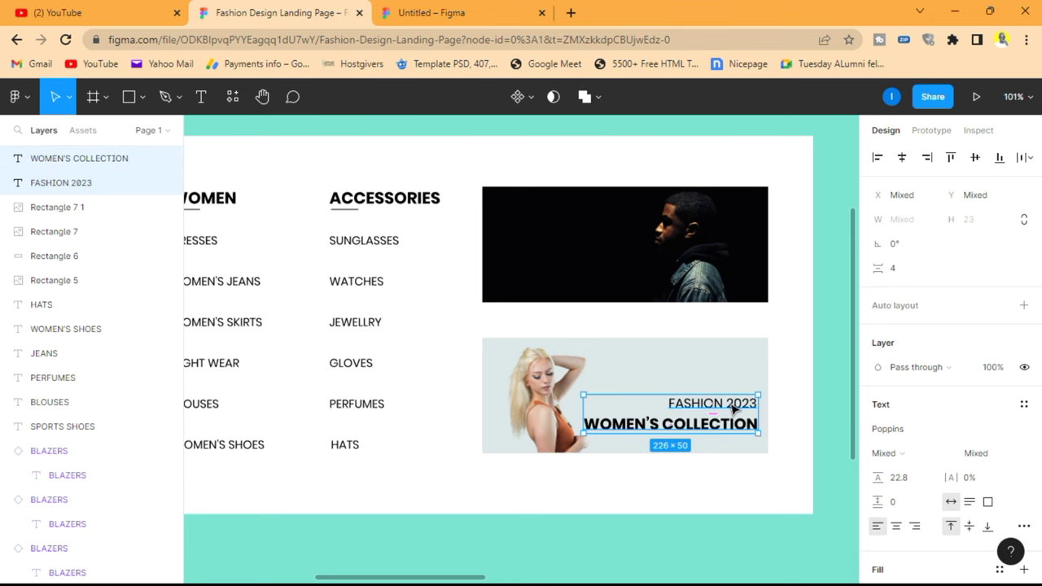
Duplicate both caption lines from the lower banner into the upper banner and set the copies' fill to white FFFFFF.
drag(733, 409, 640, 268)
scroll(925, 475, down, 2)
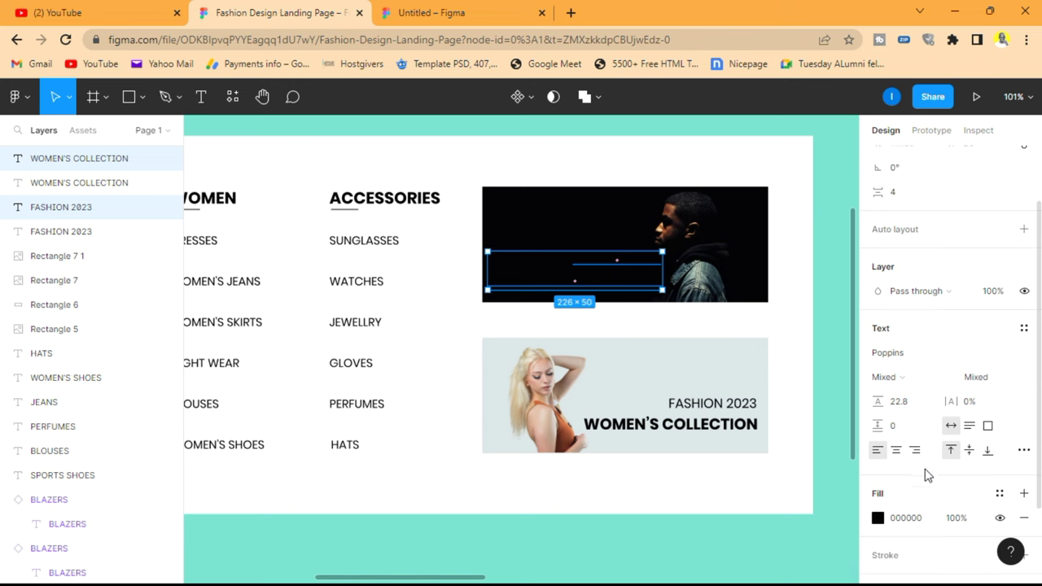
click(877, 518)
drag(709, 254, 627, 170)
click(842, 189)
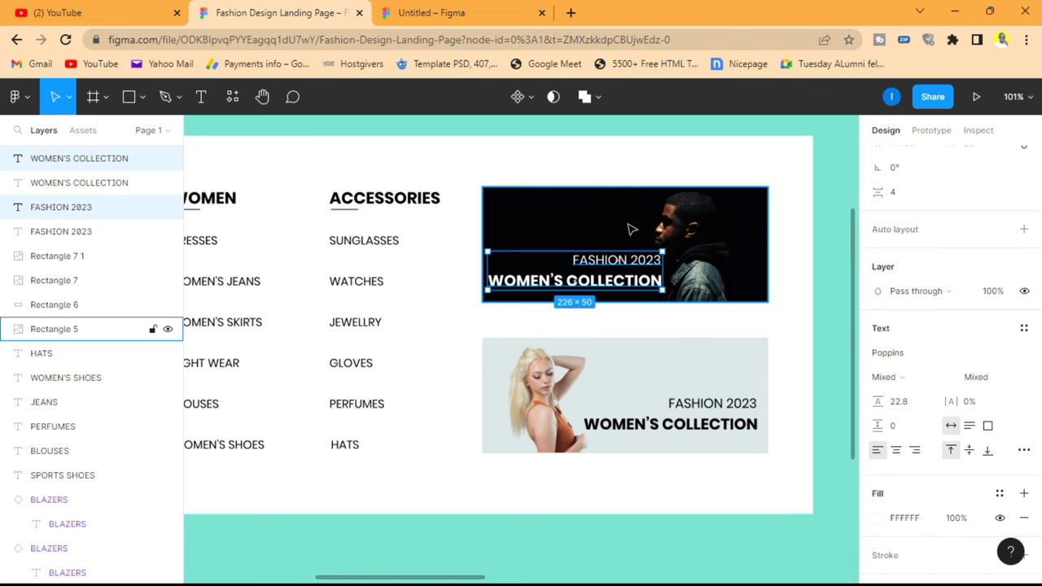
Move FASHION 2023 to the upper left of the dark banner and shift WOMEN'S COLLECTION slightly up below it.
scroll(612, 230, up, 3)
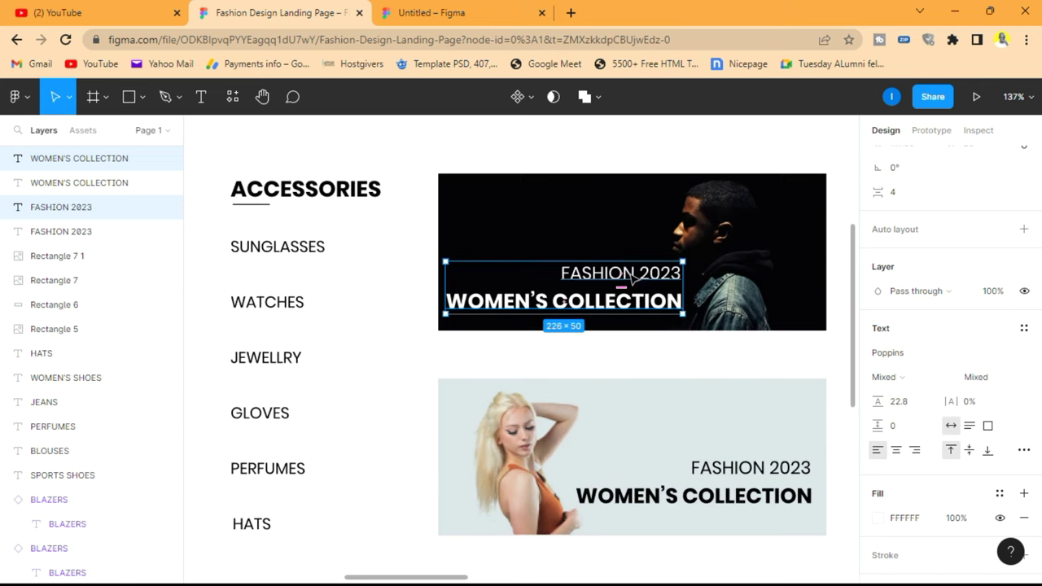
drag(629, 233, 541, 216)
click(641, 239)
drag(538, 265, 539, 275)
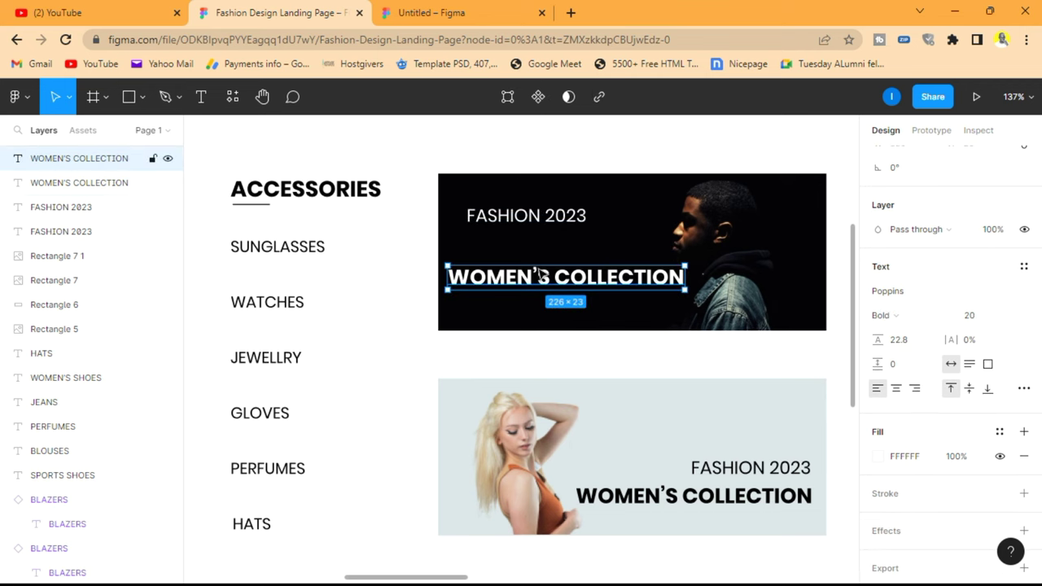
Change the upper banner's bold caption to "MEN'S COLLECTION" and bring it and FASHION 2023 together as a left-aligned pair.
double_click(504, 282)
click(487, 278)
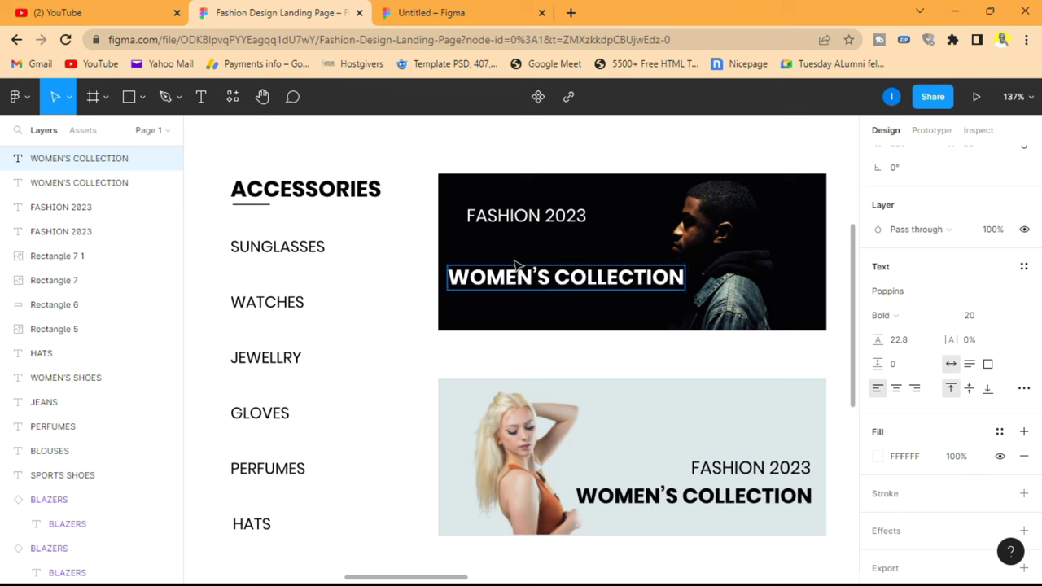
key(BackSpace)
key(BackSpace)
key(Escape)
drag(594, 279, 598, 262)
drag(527, 222, 512, 242)
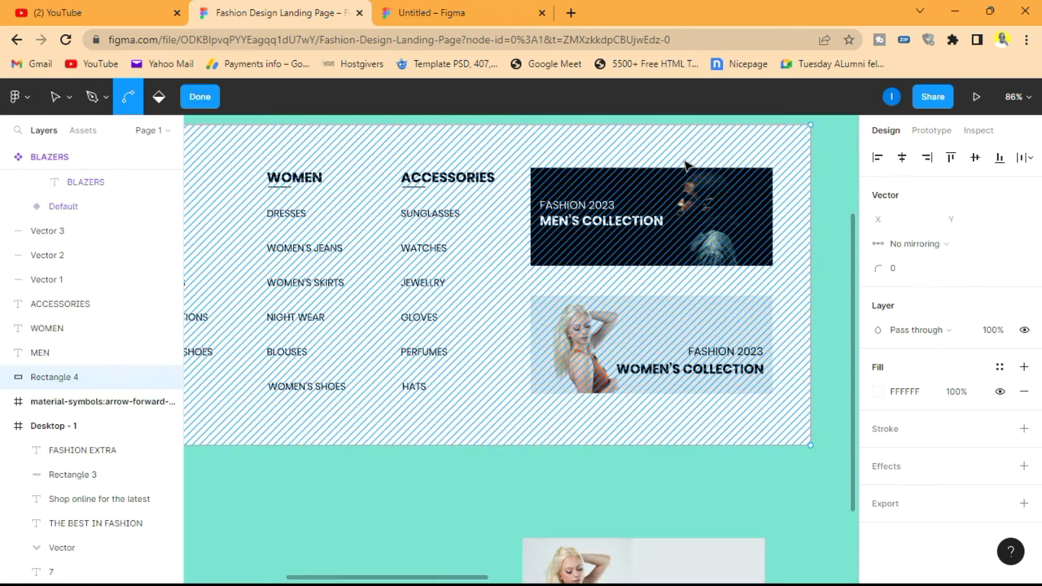
Nudge FASHION 2023 slightly up from MEN'S COLLECTION, keeping their left edges aligned, and leave the background rectangle's vector editing.
key(Escape)
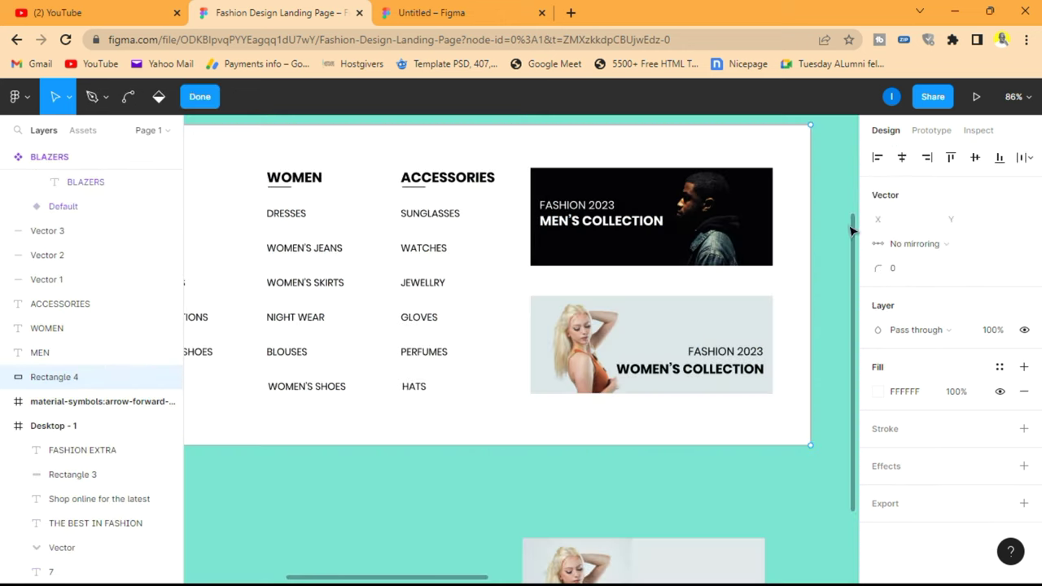
scroll(707, 154, up, 5)
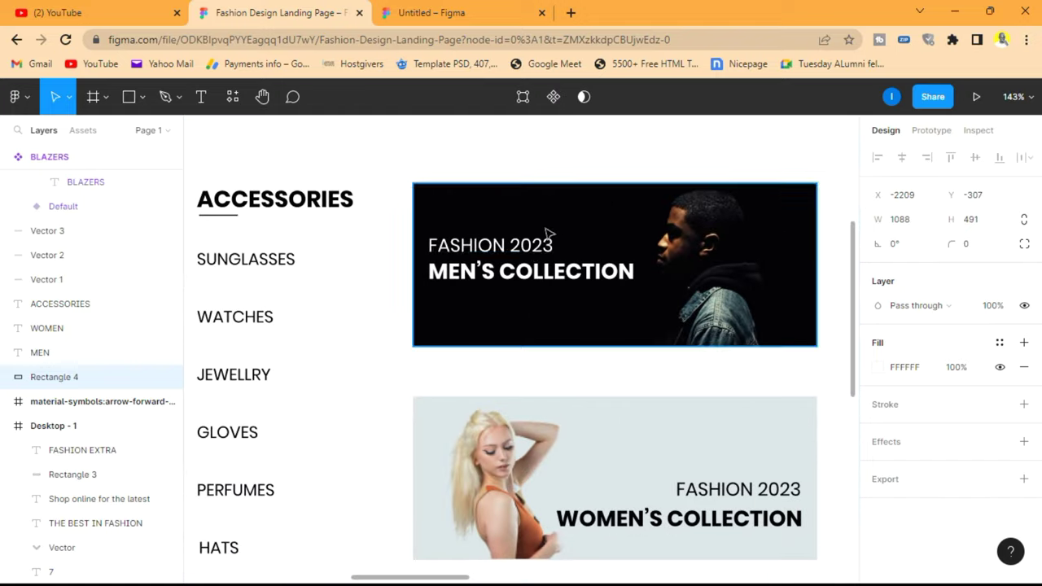
click(533, 252)
drag(535, 254, 536, 249)
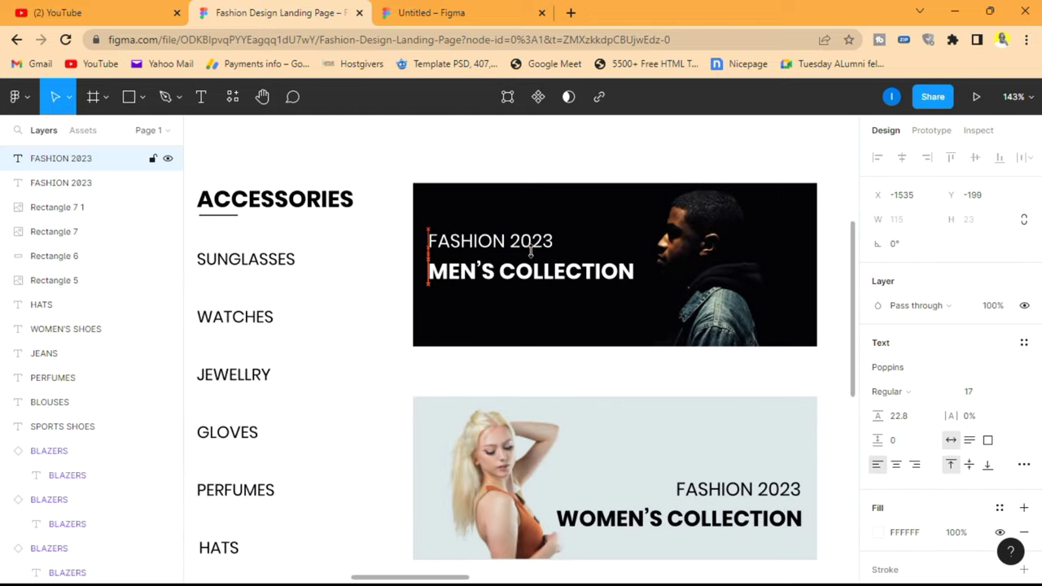
key(ctrl+z)
key(ctrl+z)
key(ctrl+z)
key(ctrl+z)
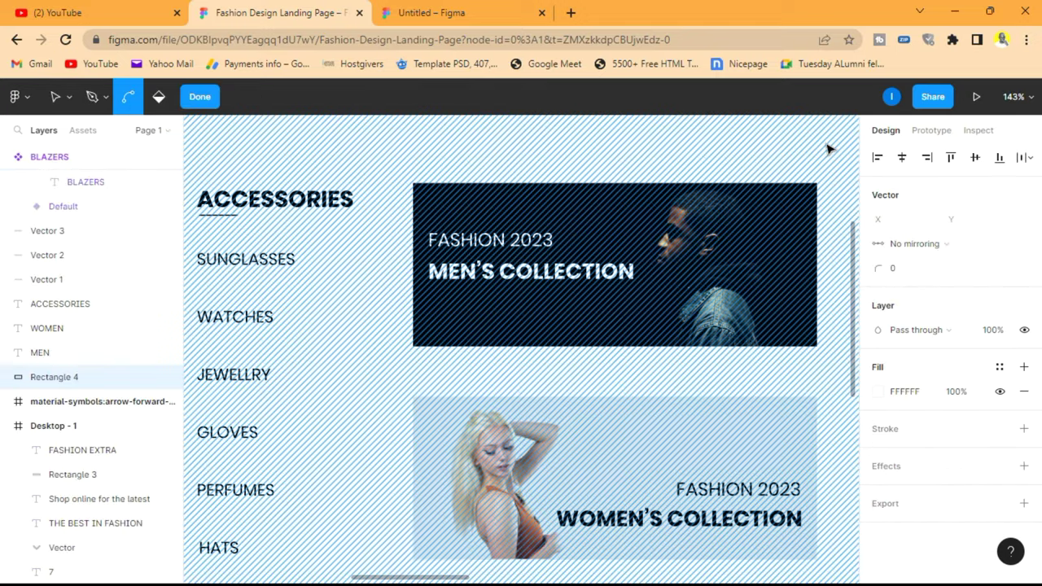
scroll(828, 150, down, 4)
key(Escape)
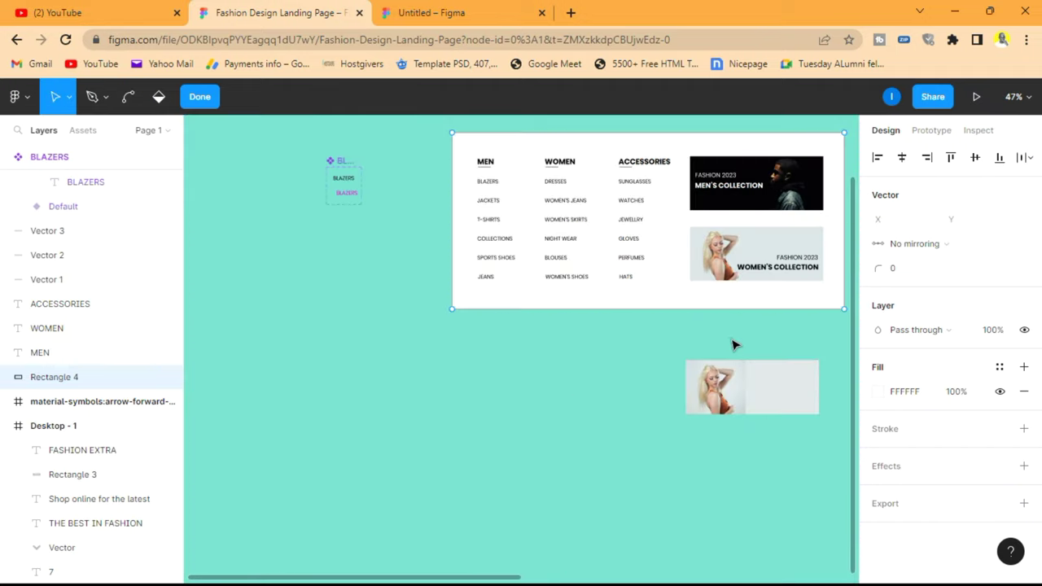
click(752, 331)
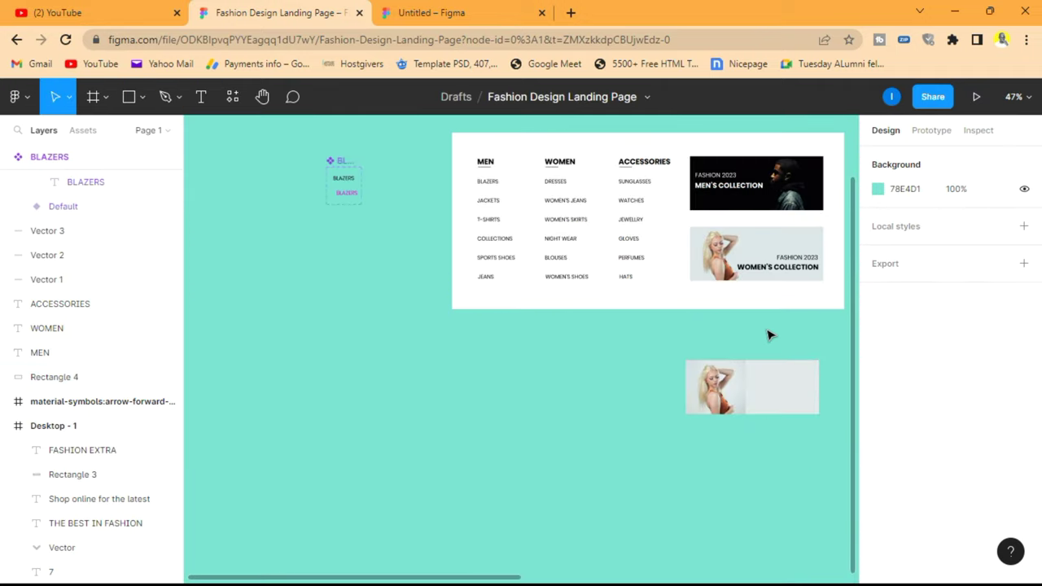
Delete the leftover copy of the blonde woman's photo banner beneath the menu panel.
scroll(769, 335, right, 1)
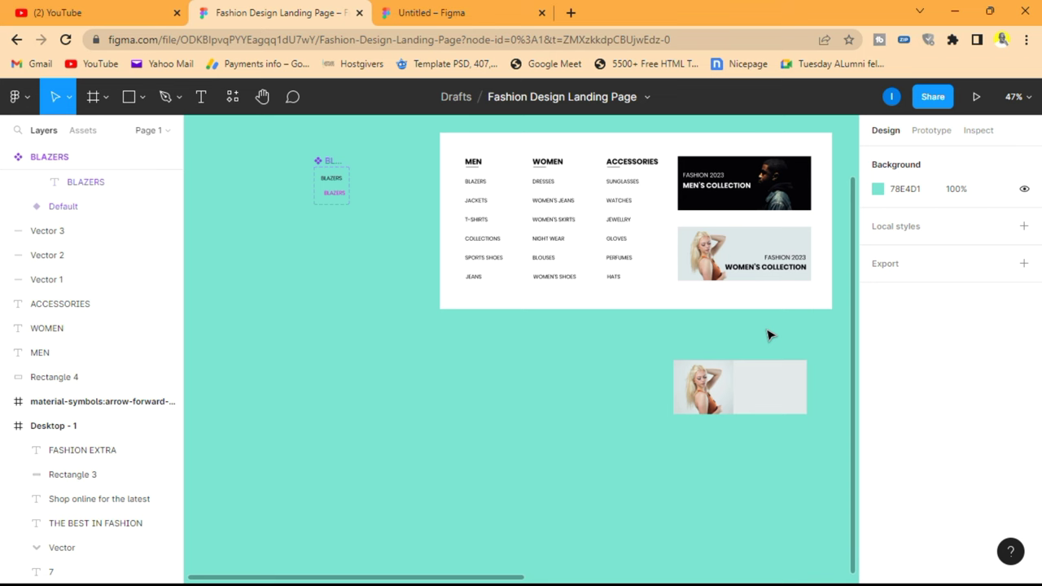
scroll(782, 268, up, 1)
scroll(797, 163, up, 3)
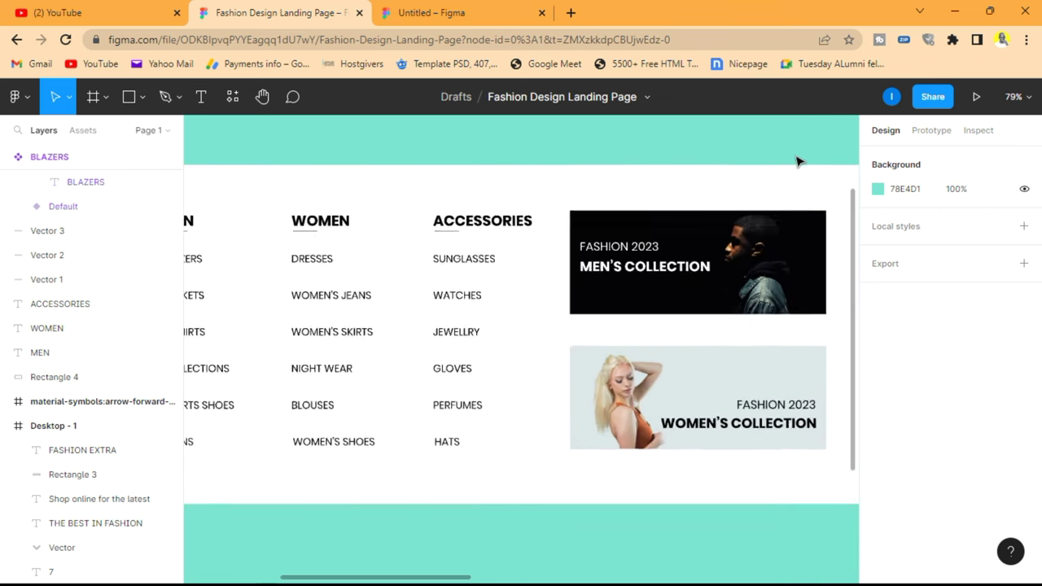
scroll(797, 161, up, 2)
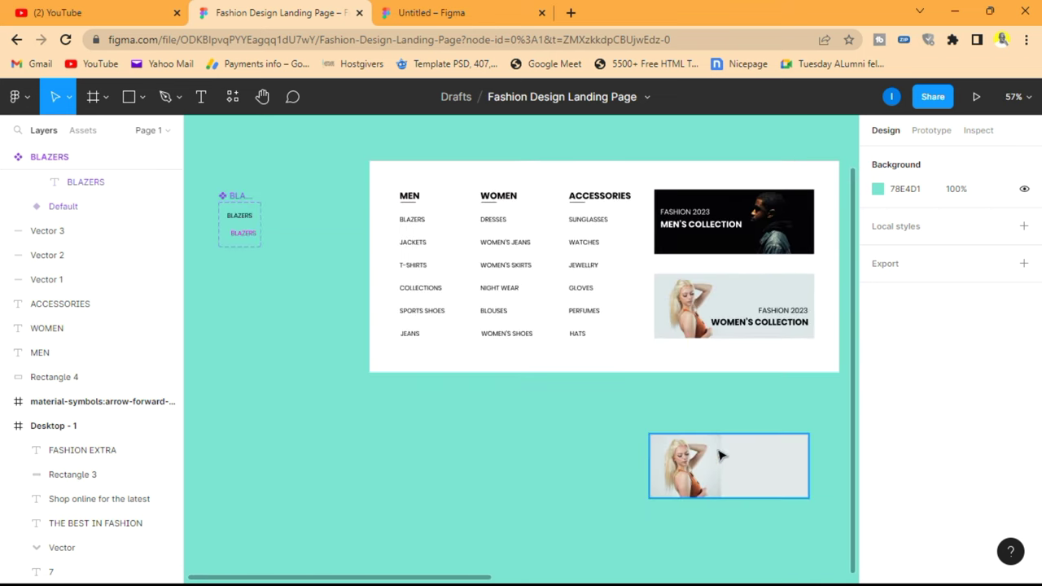
click(653, 437)
key(Delete)
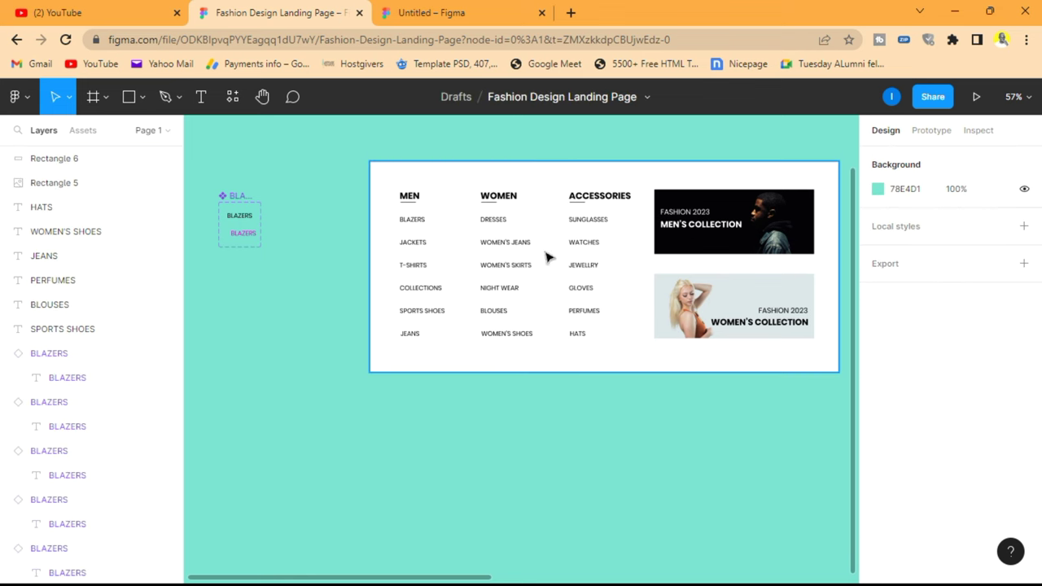
Select the whole white menu panel with its columns and banners and group it.
ctrl+scroll(703, 145, up, 5)
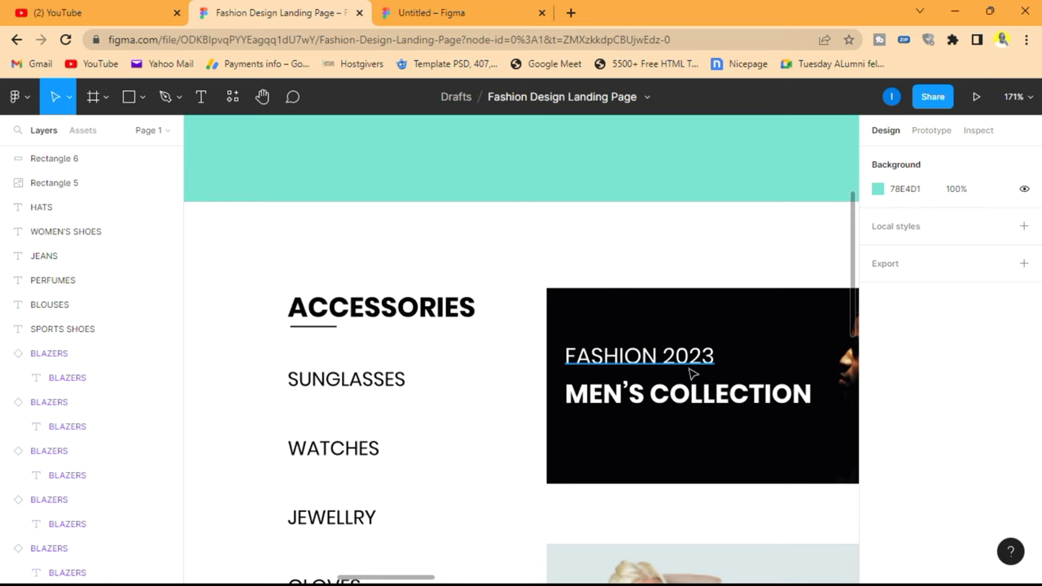
ctrl+scroll(692, 373, down, 6)
scroll(690, 372, down, 2)
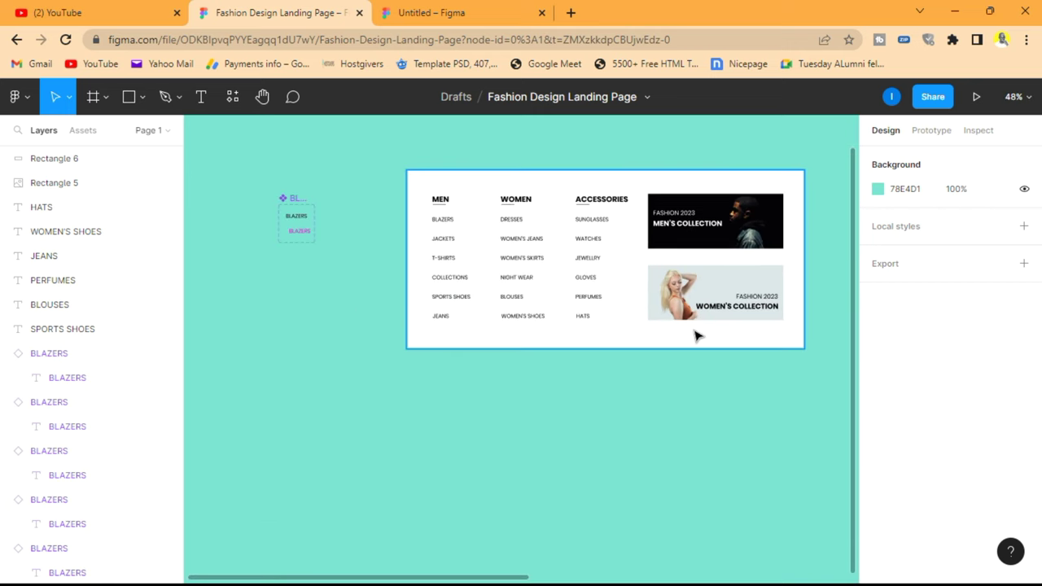
drag(803, 361, 383, 160)
right_click(475, 197)
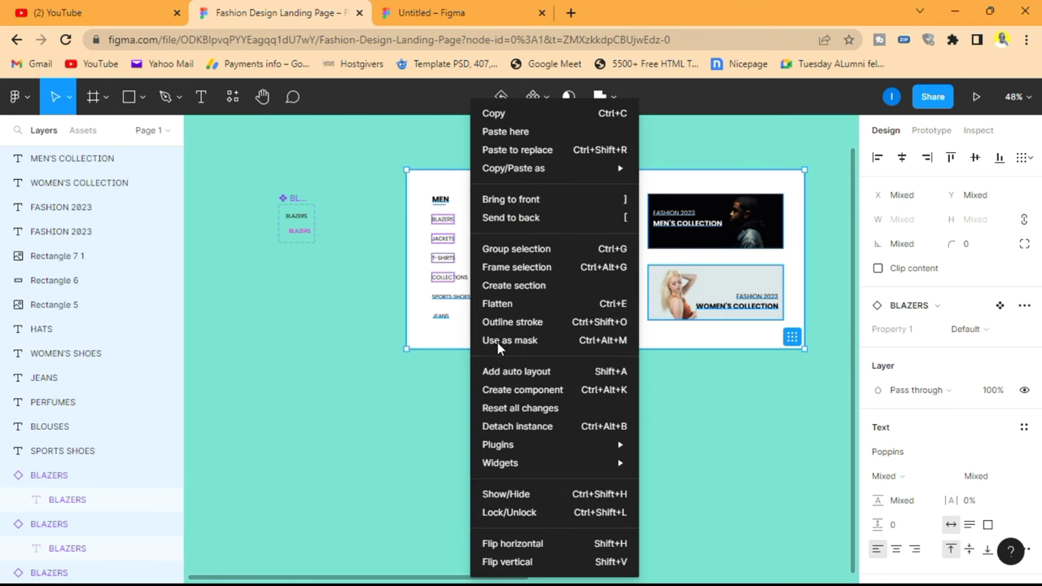
click(515, 249)
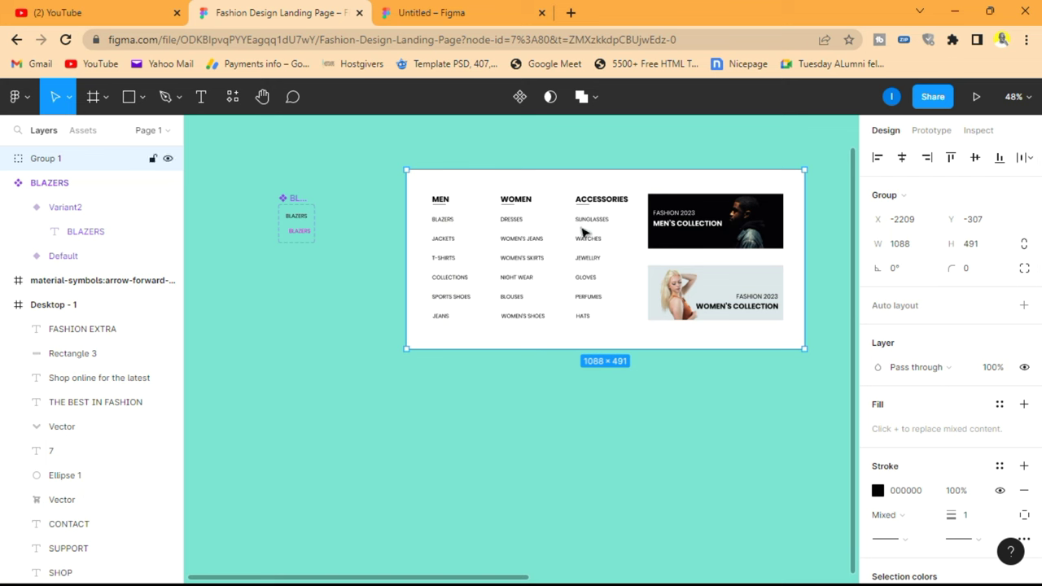
Rename the menu panel's group as "shopping menu" and deselect it.
double_click(65, 159)
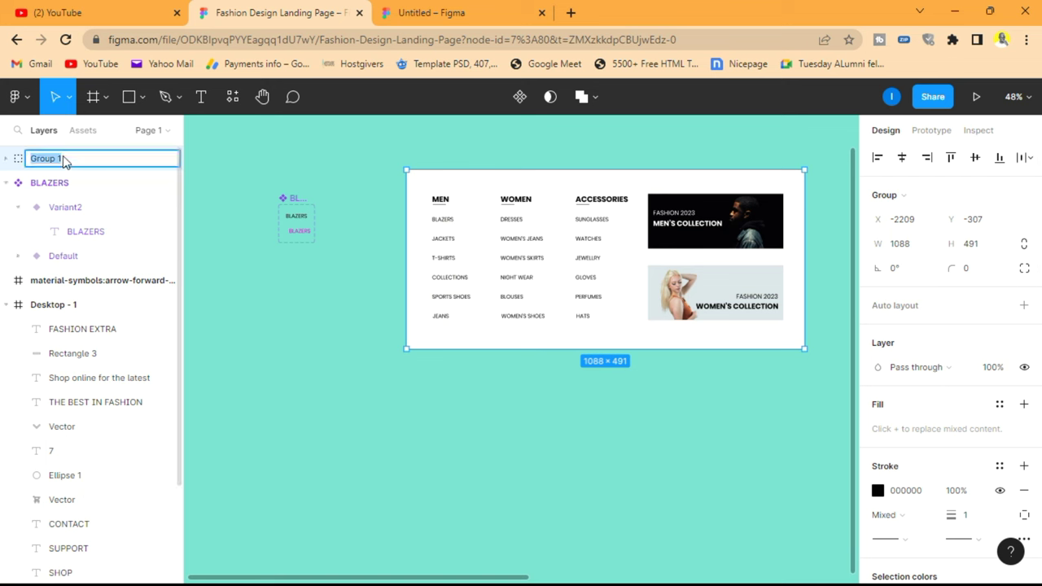
text(shopping menu)
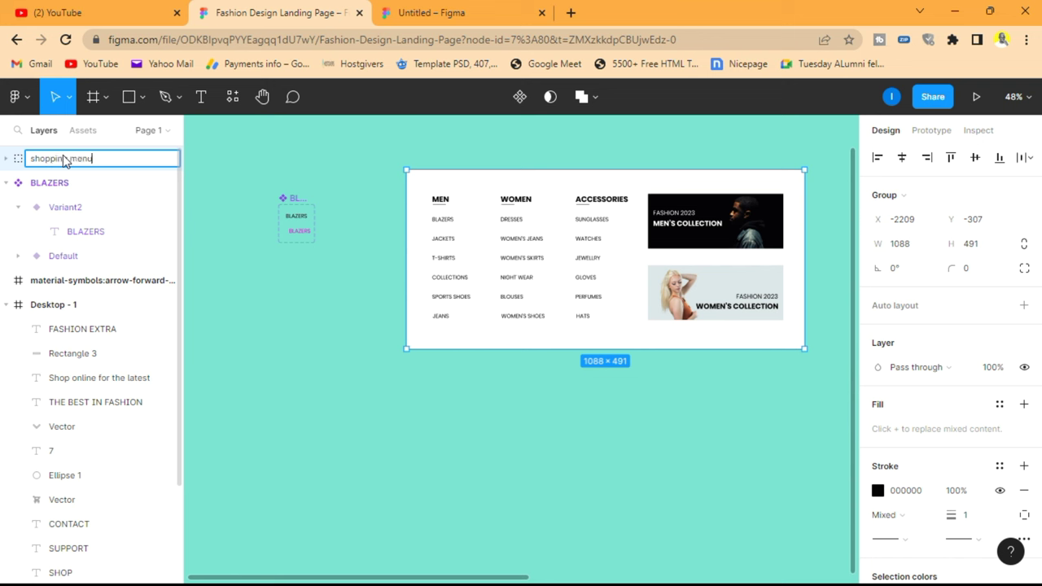
key(Return)
click(401, 123)
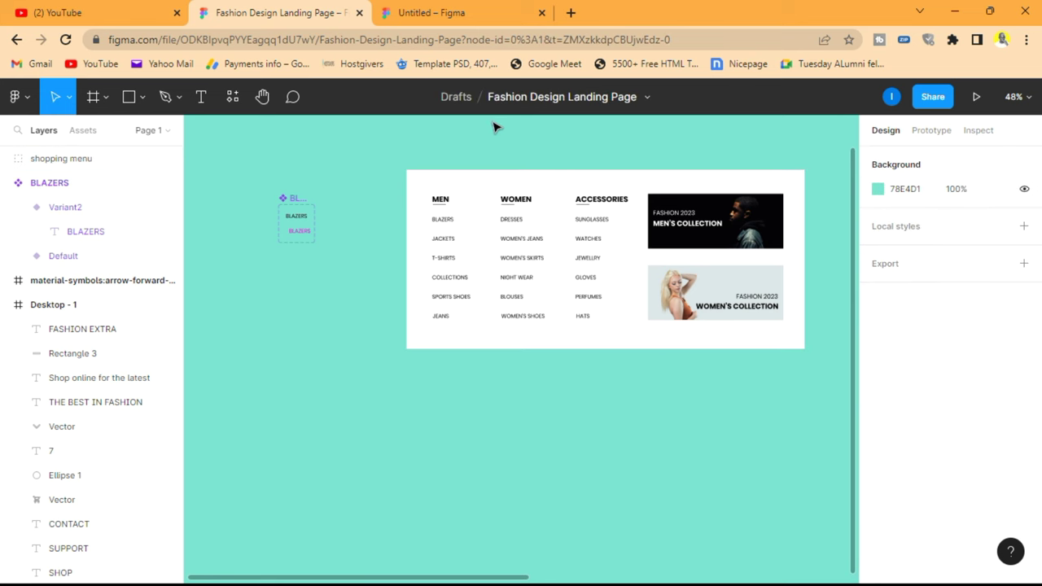
Select all the elements of the header bar in the Desktop - 1 frame and group them.
scroll(617, 151, down, 5)
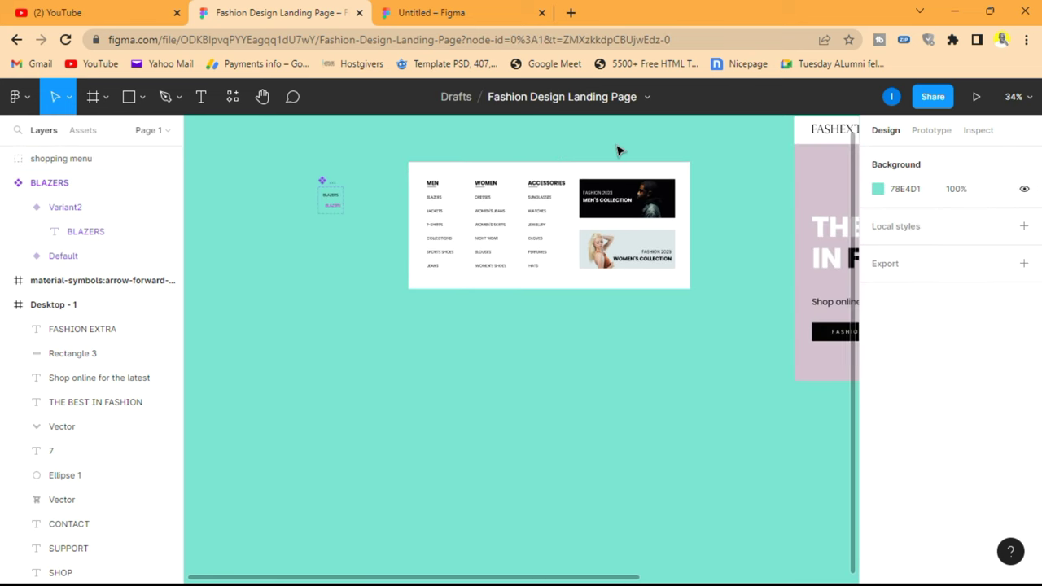
scroll(616, 151, up, 1)
scroll(617, 151, right, 5)
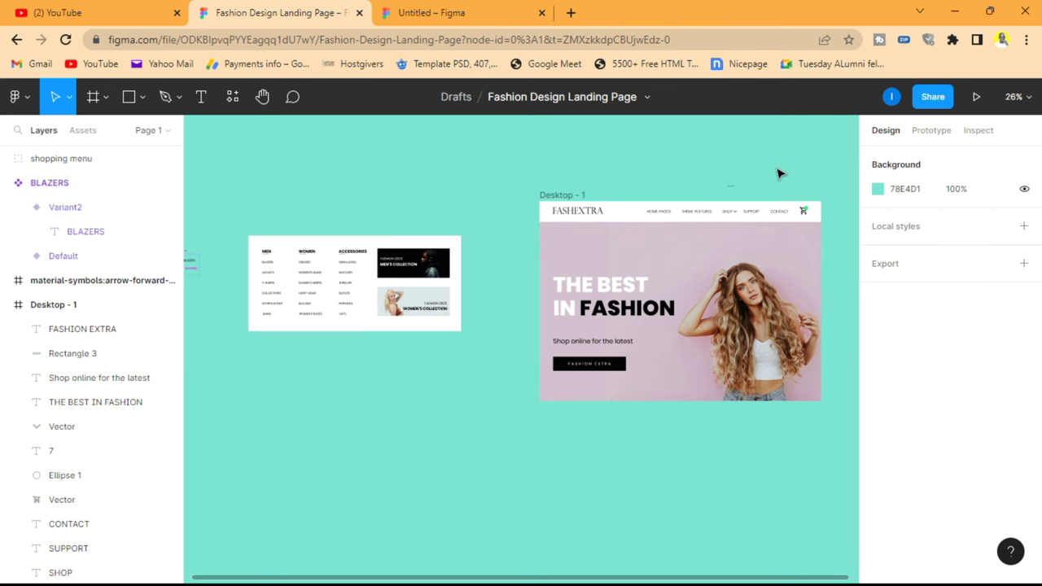
scroll(777, 173, up, 5)
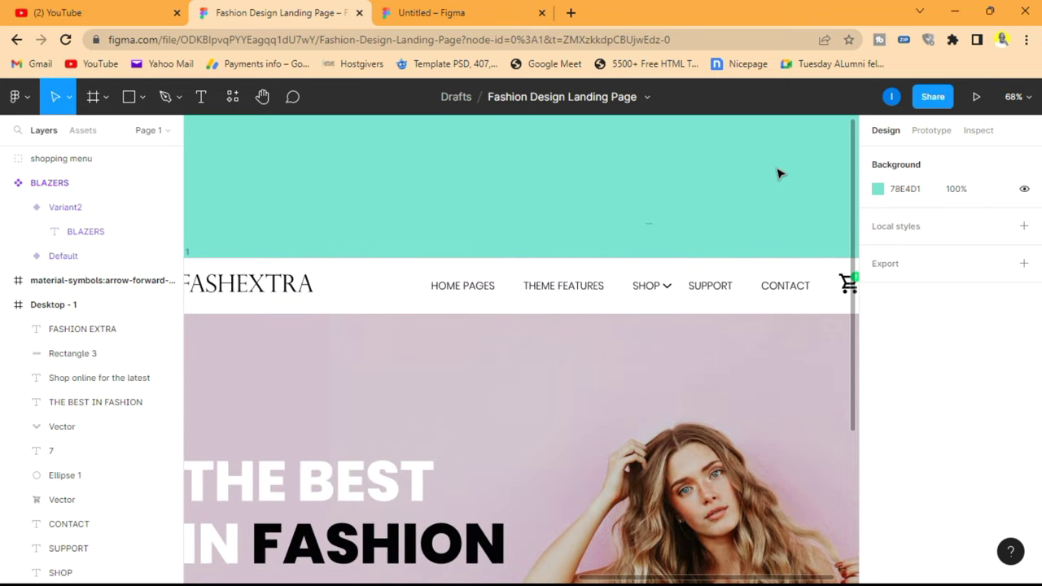
scroll(777, 173, down, 3)
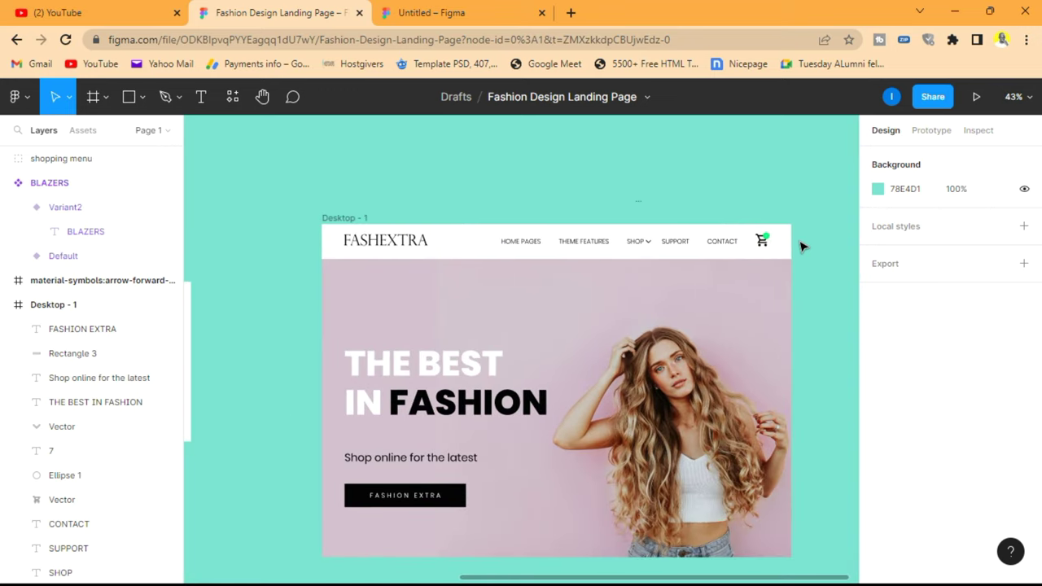
drag(806, 248, 324, 236)
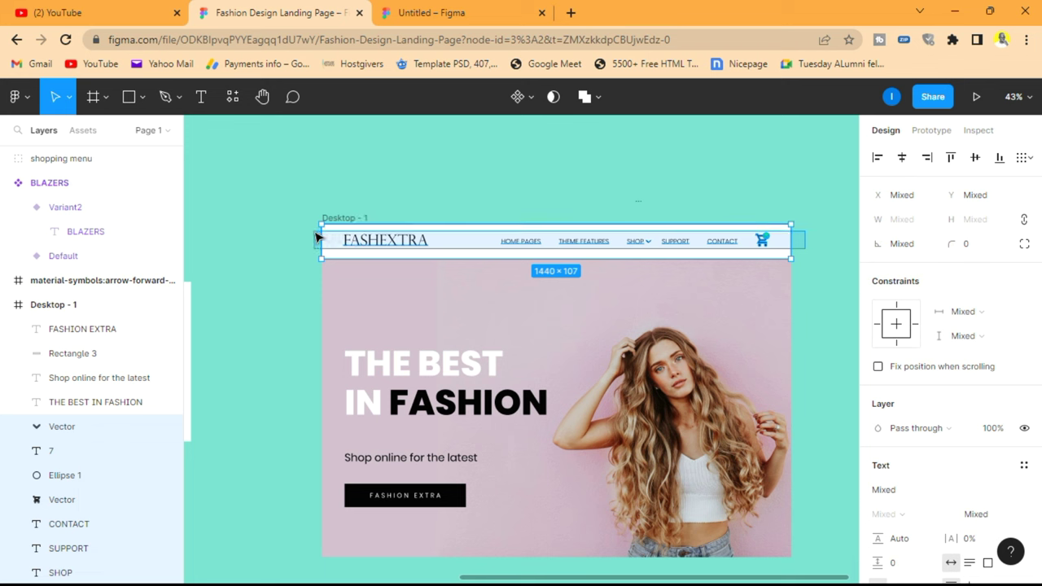
drag(317, 237, 317, 237)
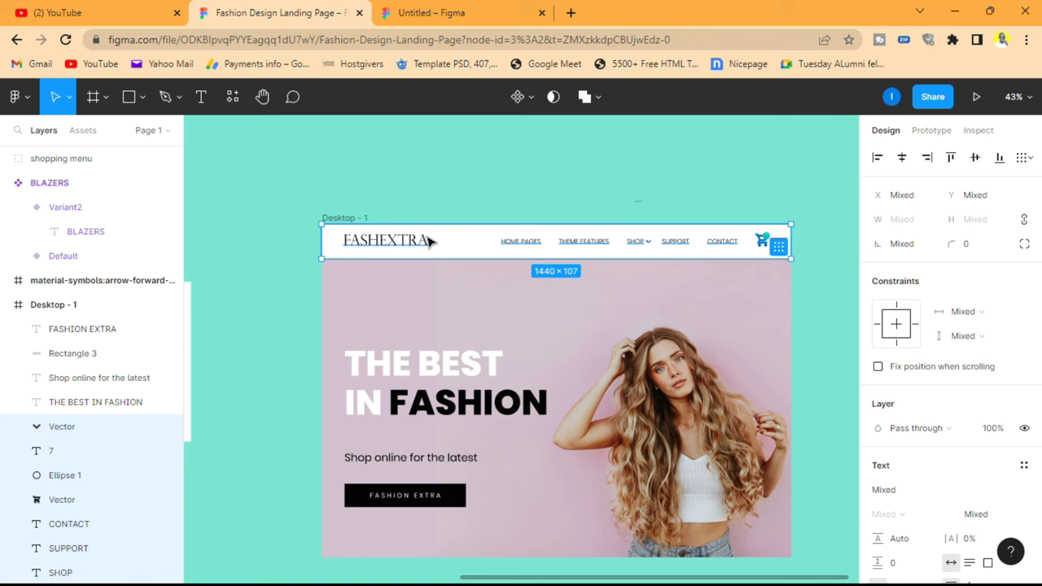
right_click(425, 235)
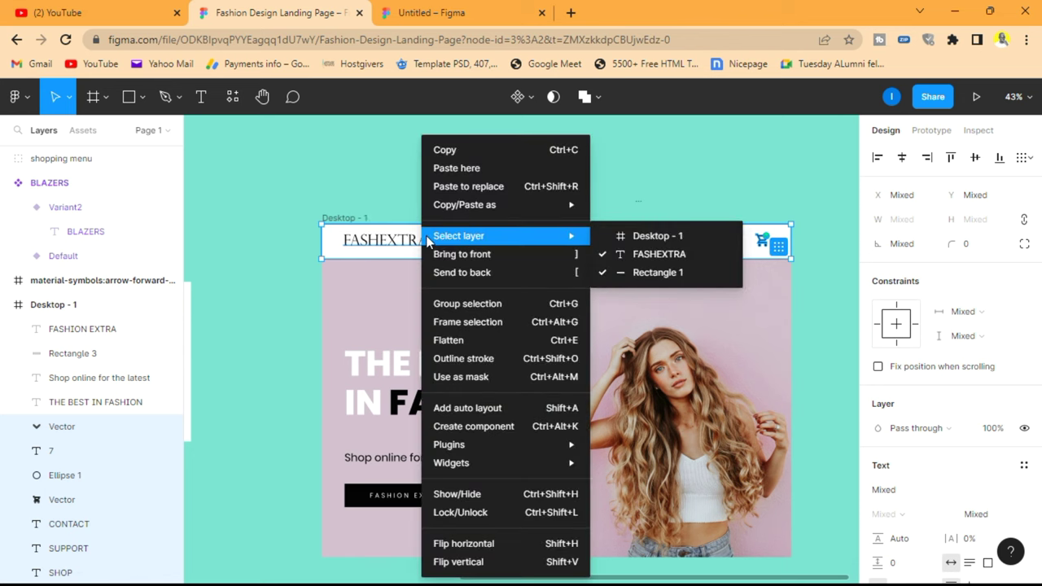
click(479, 306)
Rename the header bar's group as "navigation menu".
double_click(61, 427)
text(navigation men)
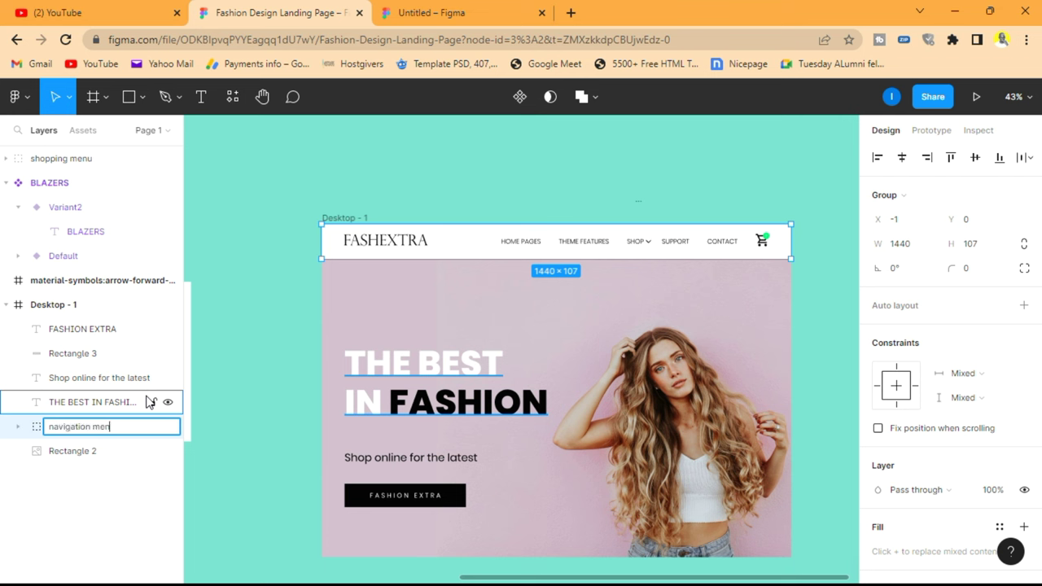
key(Return)
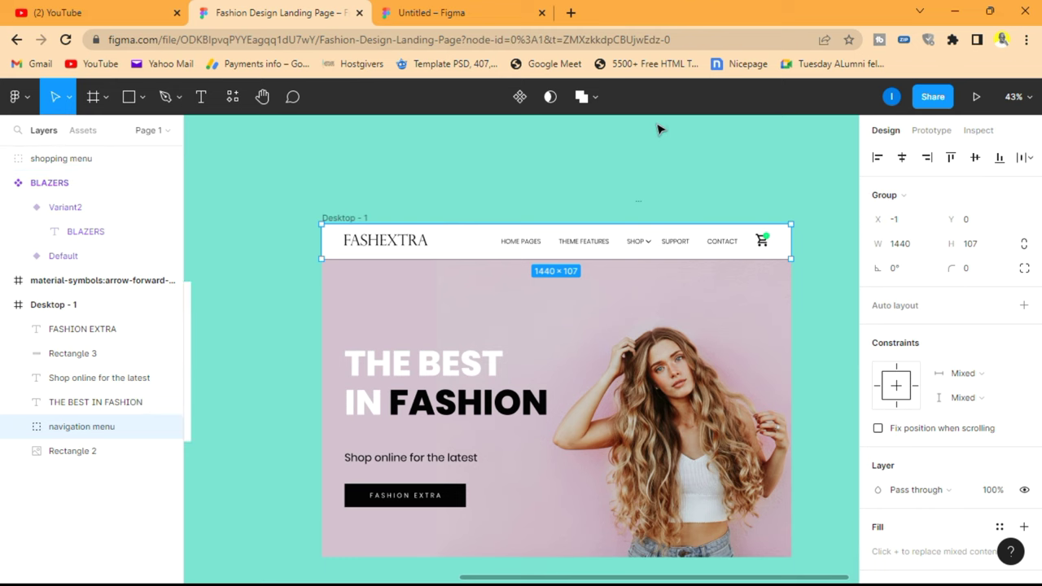
Turn the navigation menu group into a component and move it out of Desktop - 1 onto the empty canvas below the frame.
ctrl+scroll(659, 129, down, 3)
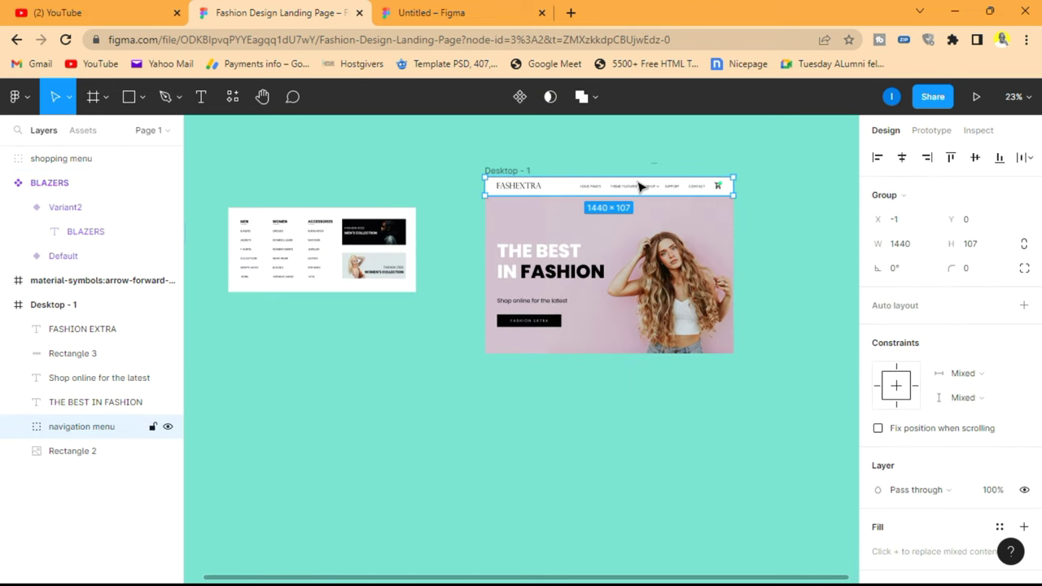
click(520, 99)
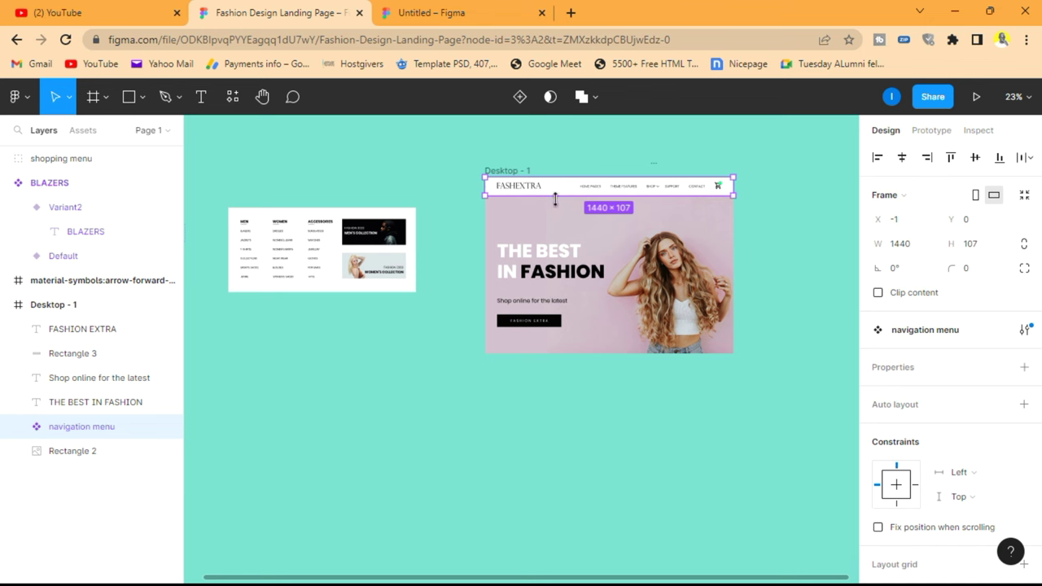
drag(572, 208, 557, 442)
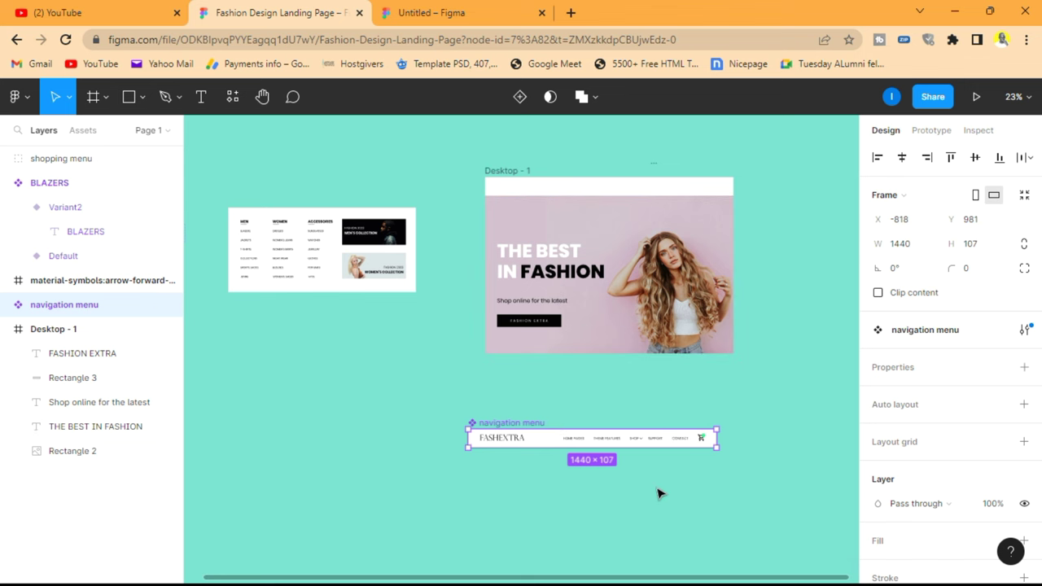
Add a variant property to the navigation menu component.
ctrl+scroll(618, 414, up, 3)
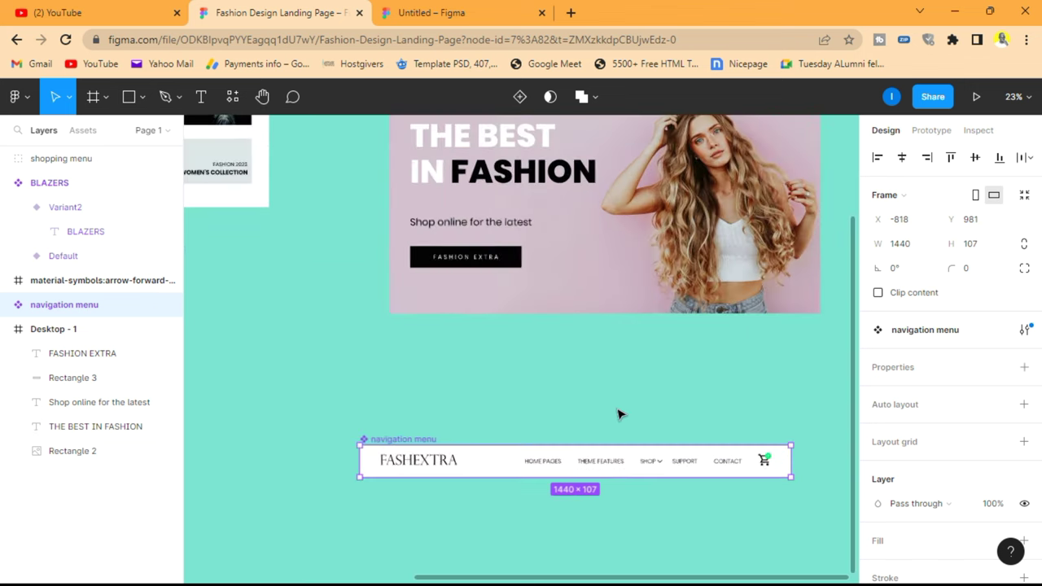
scroll(618, 414, down, 2)
ctrl+scroll(617, 296, up, 1)
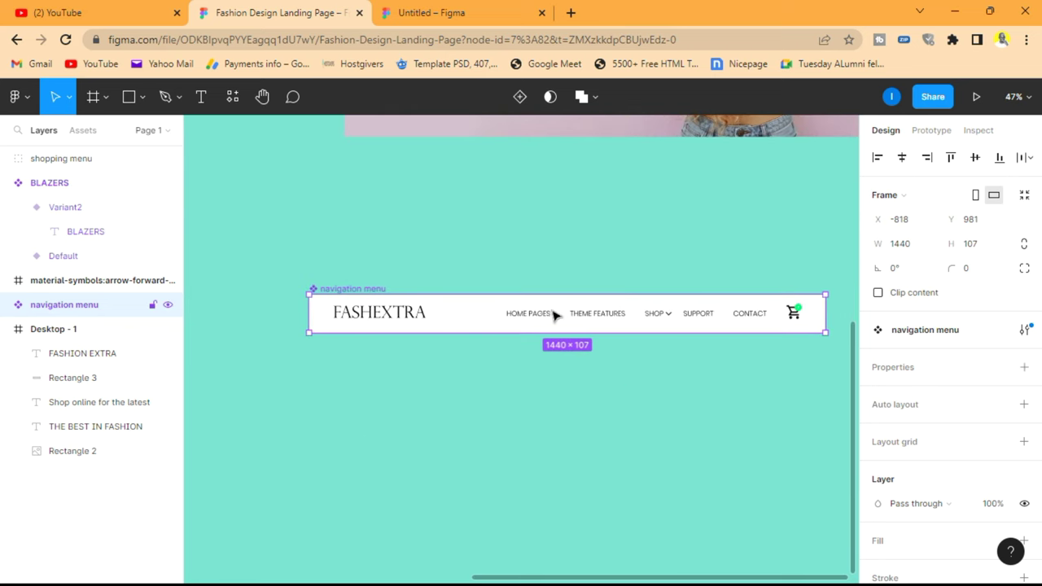
click(1025, 367)
click(969, 410)
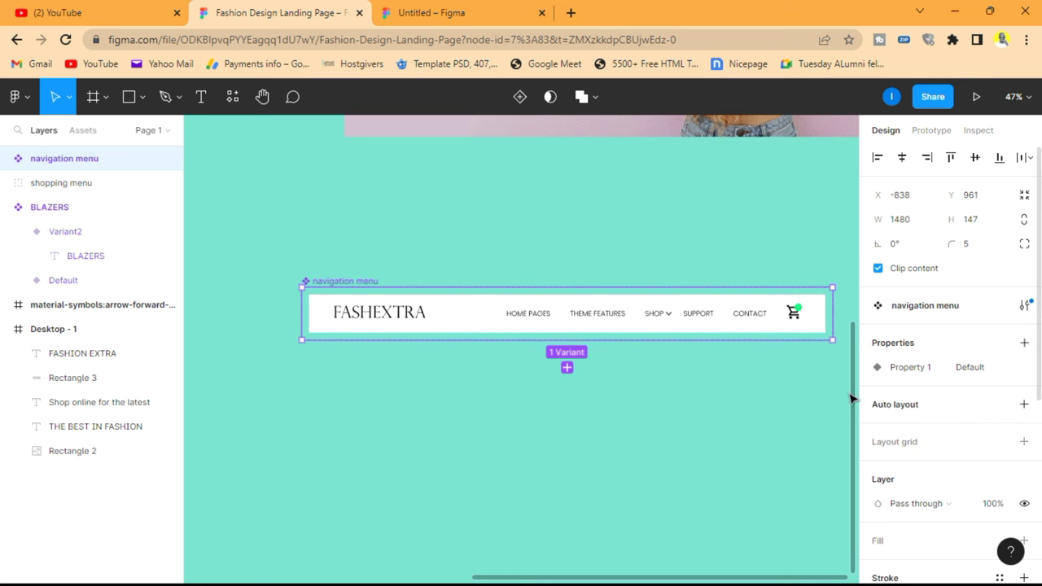
Extend the navigation menu component set's frame downward to a height of about 1121.
click(6, 159)
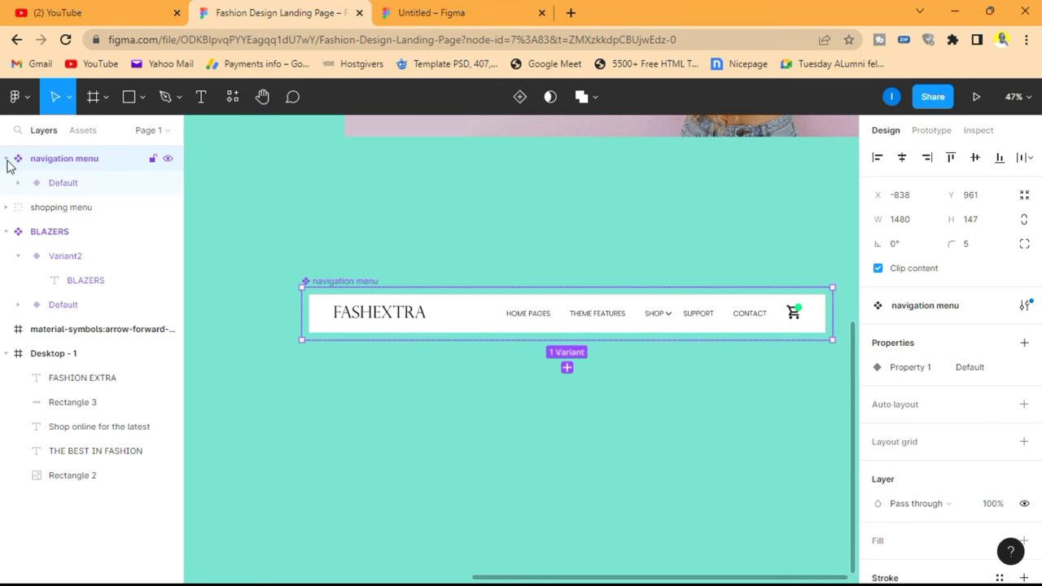
click(64, 183)
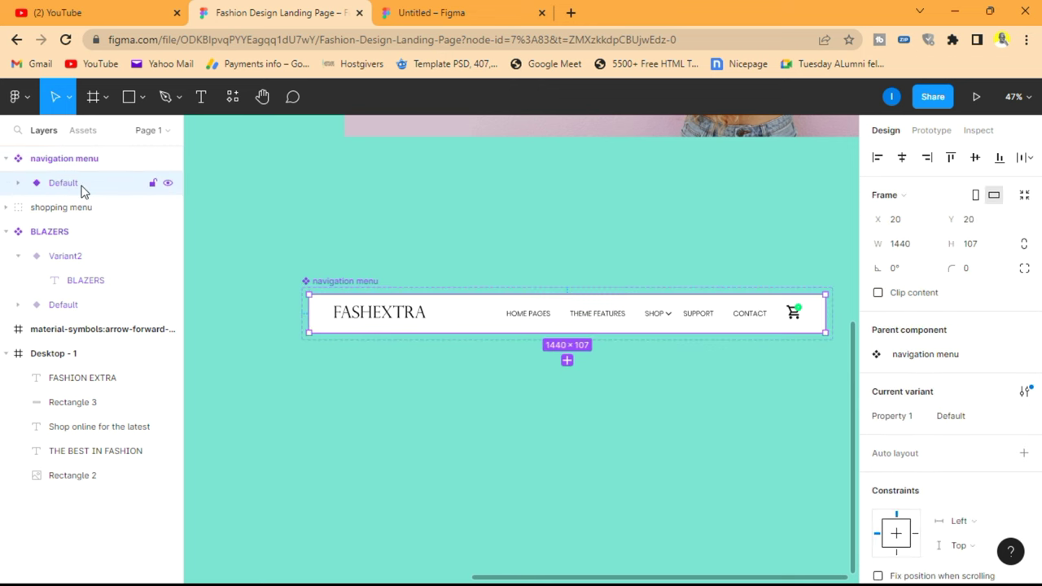
click(334, 283)
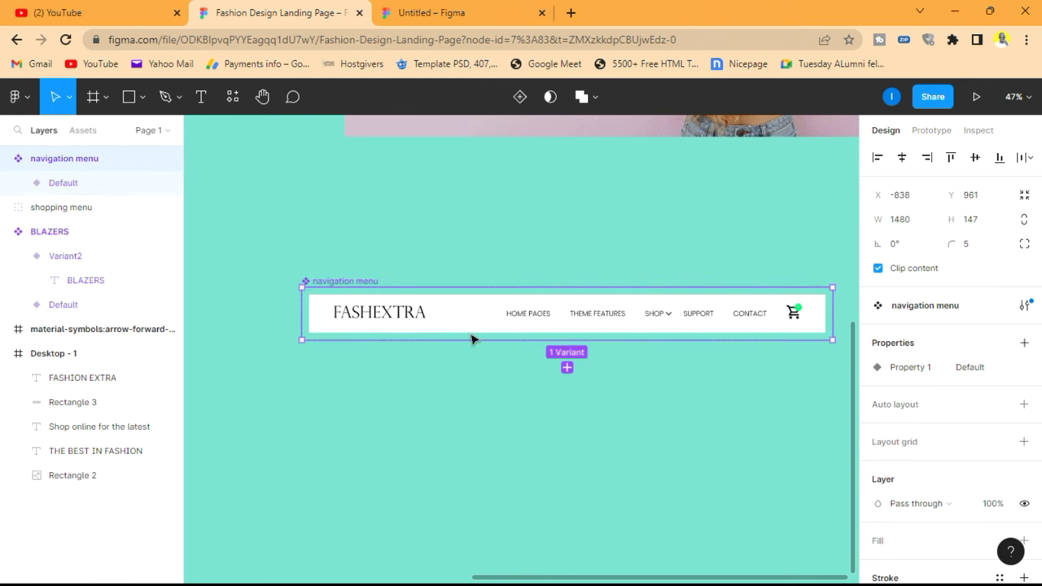
drag(560, 336, 561, 577)
Duplicate the Default variant inside the navigation menu component set, place the copy at Y 177 just below the original, and deselect it.
click(391, 202)
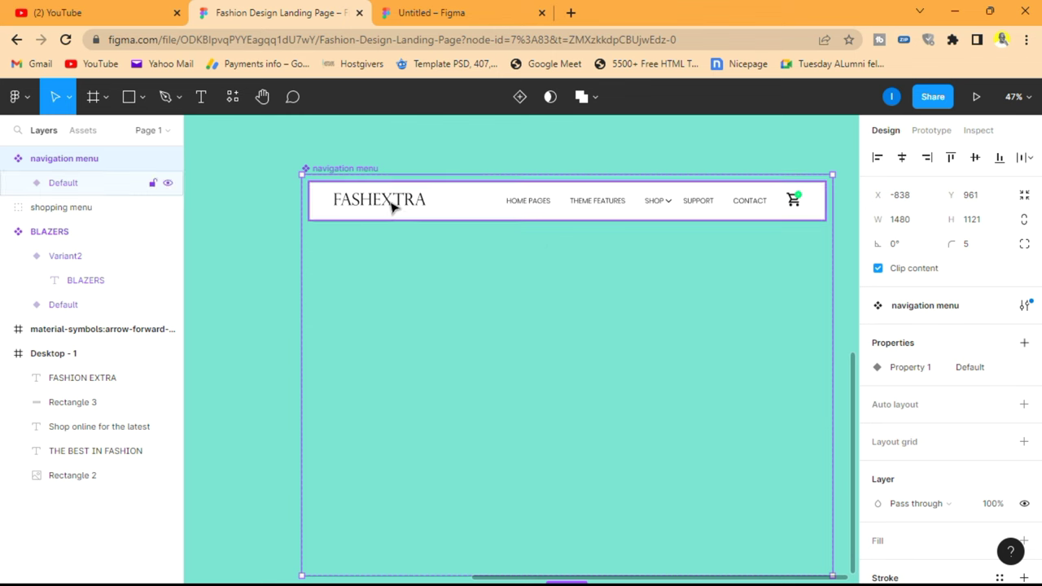
key(ctrl+d)
drag(412, 209, 413, 268)
click(496, 144)
scroll(495, 144, down, 3)
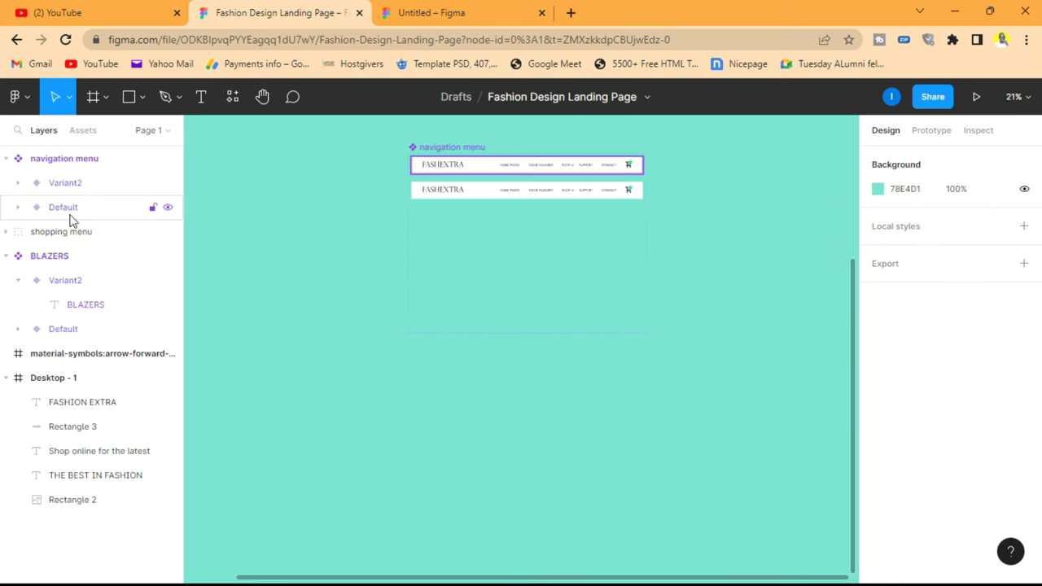
Move the shopping menu group directly under the second navigation bar and nest its layer inside Variant2.
click(70, 185)
click(19, 184)
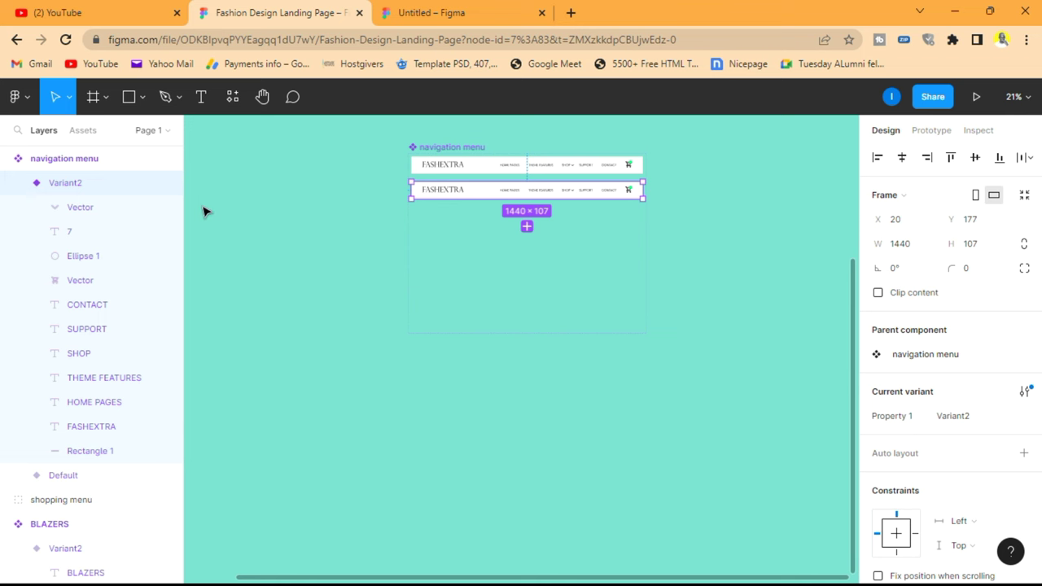
scroll(203, 210, up, 5)
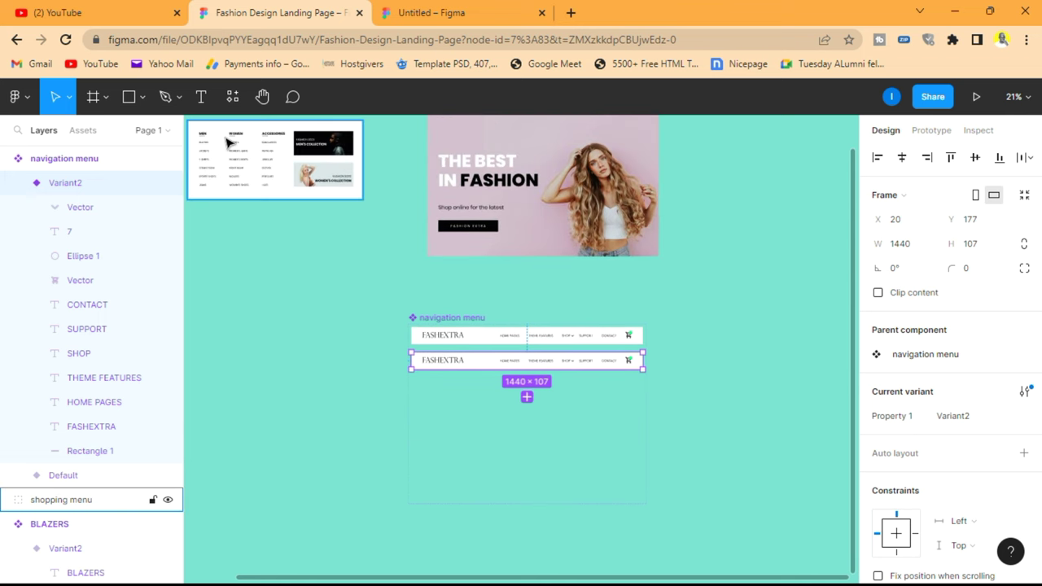
drag(229, 143, 498, 391)
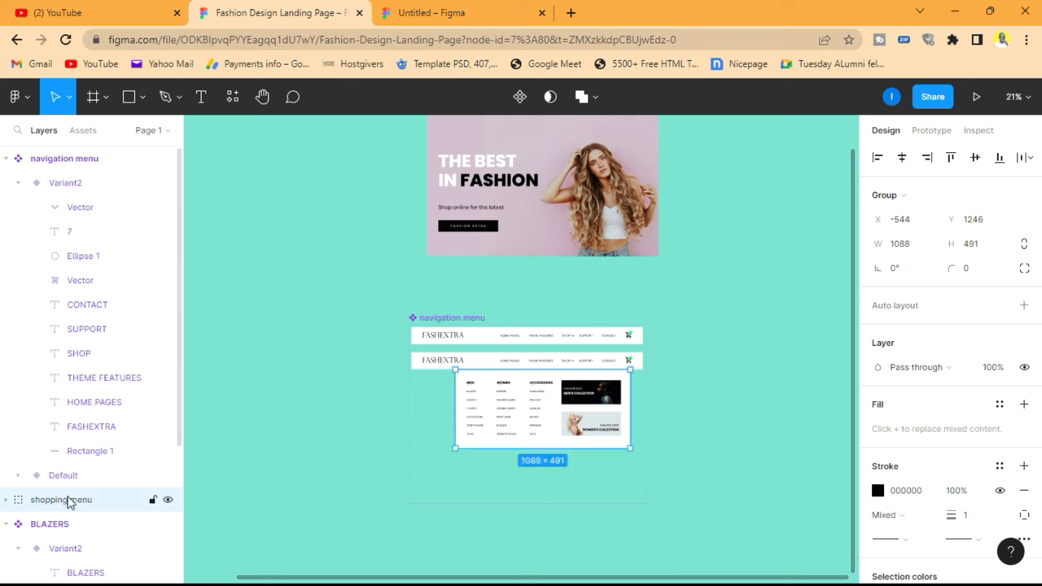
drag(59, 505, 118, 462)
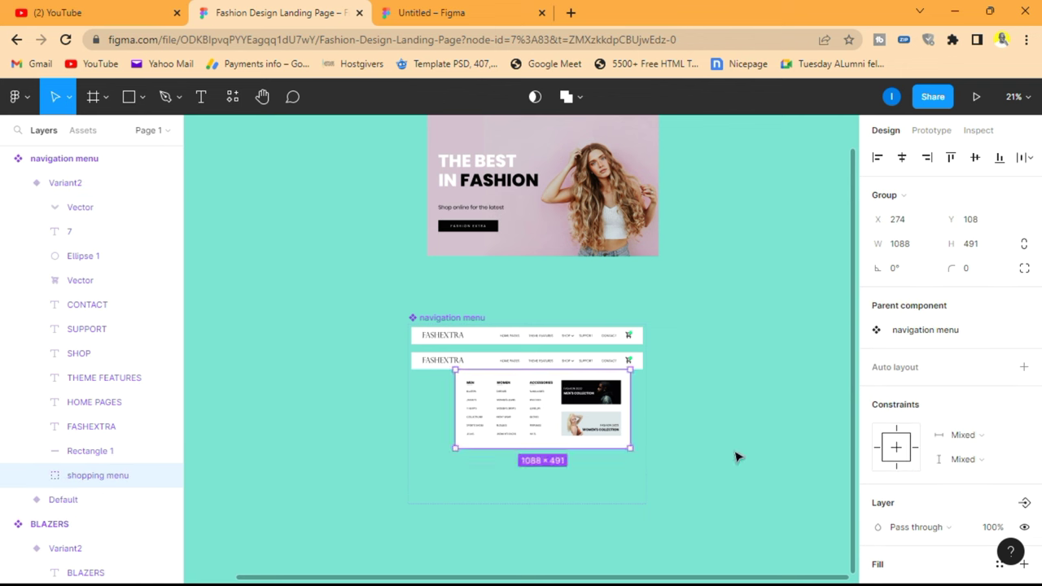
Shift the shopping menu group slightly right and up so it sits directly against the Variant2 navigation bar.
scroll(616, 323, up, 5)
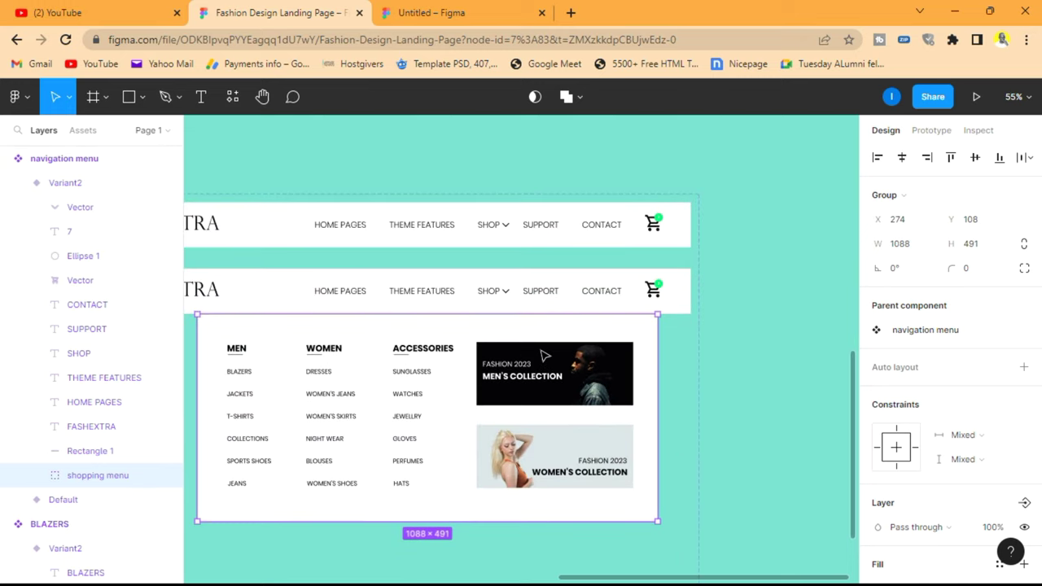
scroll(543, 358, left, 3)
mouse_move(520, 349)
mouse_down()
mouse_move(521, 363)
mouse_move(530, 344)
mouse_up()
Rotate the arrow beside SHOP in Variant2 to 90° so it points up, and deselect it.
scroll(561, 286, up, 5)
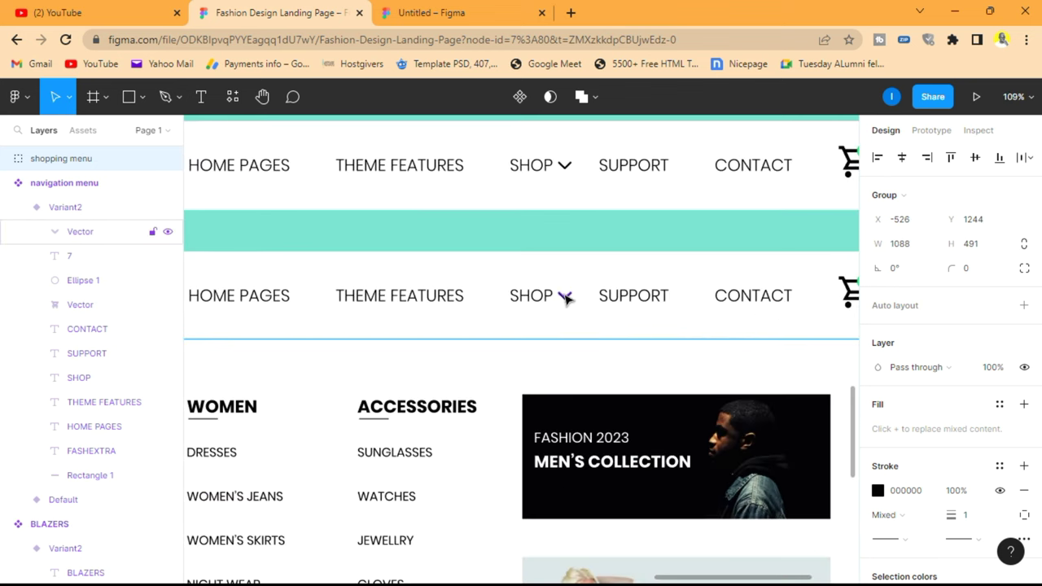
click(583, 222)
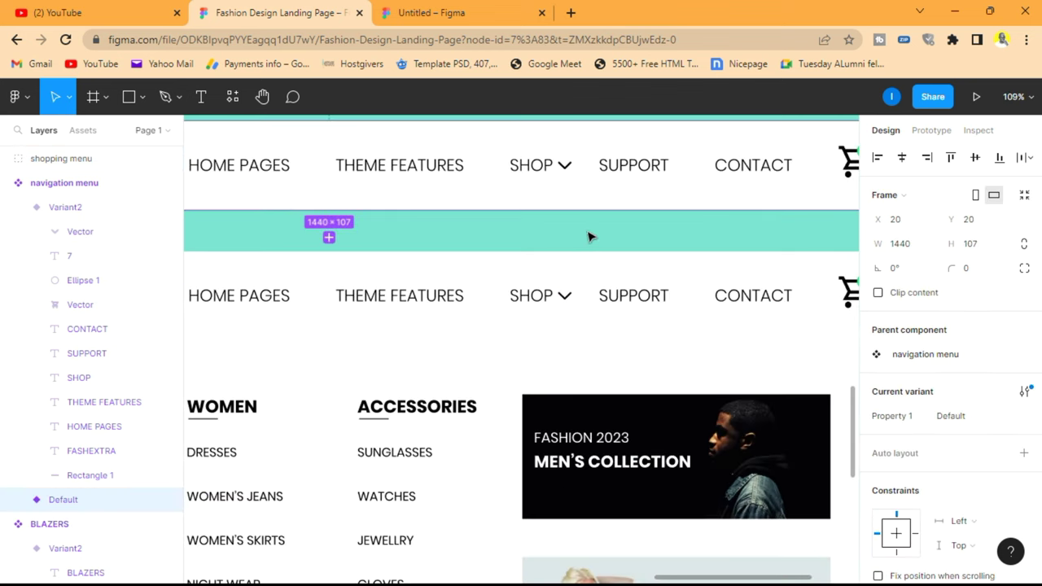
scroll(577, 263, up, 4)
click(563, 317)
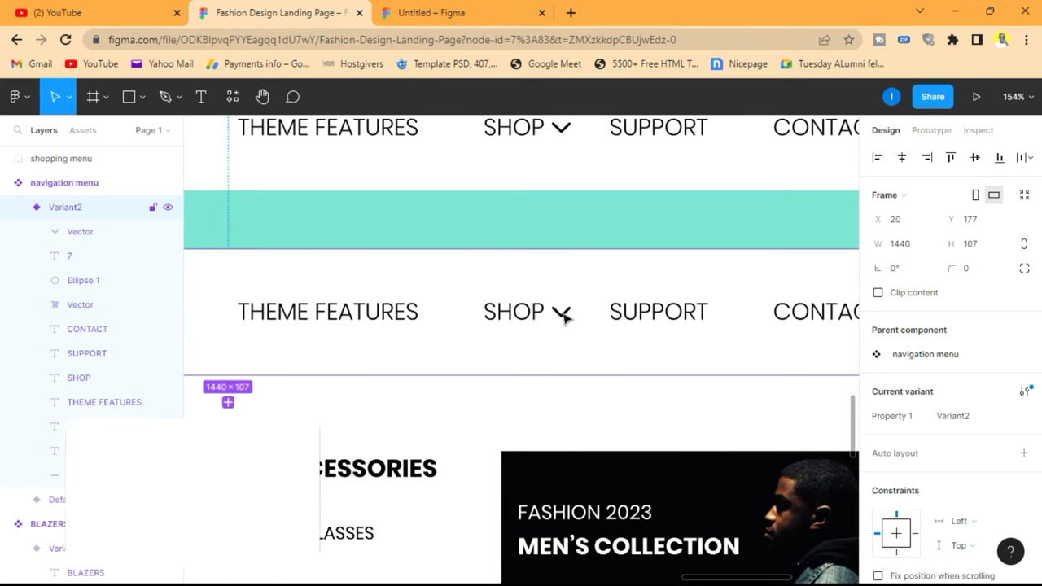
click(86, 236)
click(920, 249)
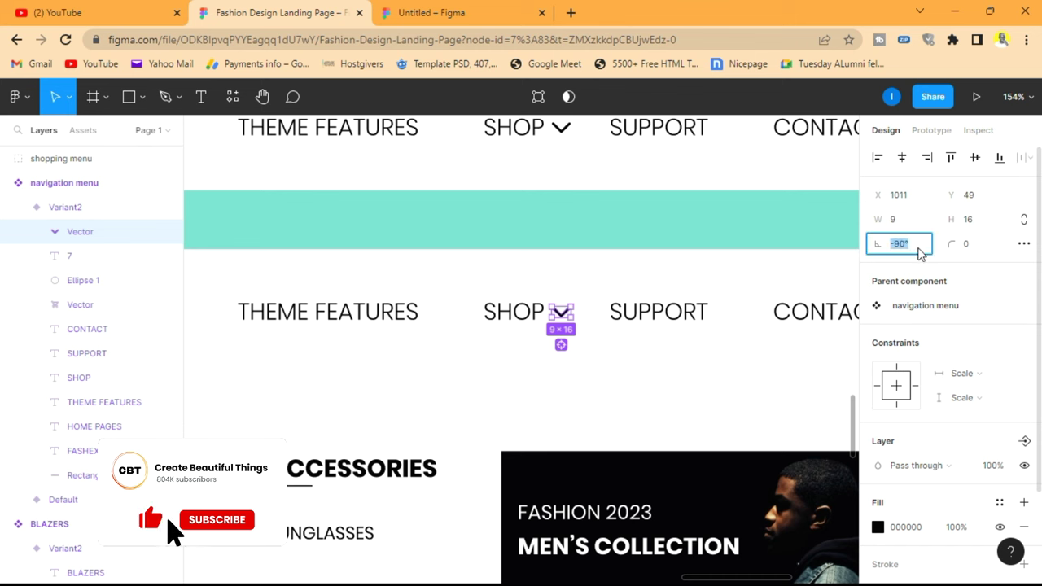
text(90)
key(Return)
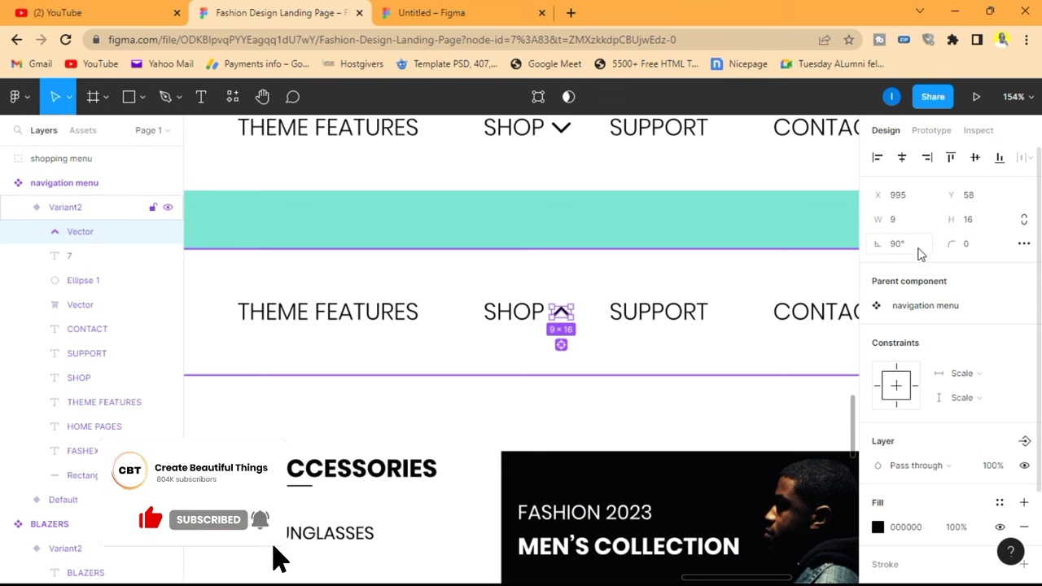
click(611, 216)
ctrl+scroll(643, 227, down, 10)
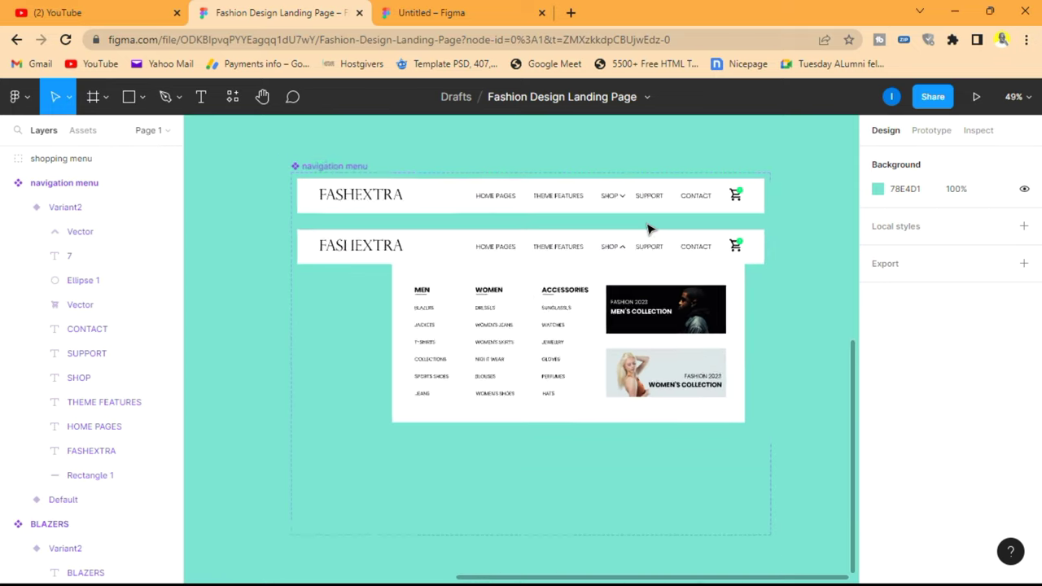
Add a prototype click interaction to the whole Default variant of the navigation menu.
ctrl+scroll(649, 229, down, 3)
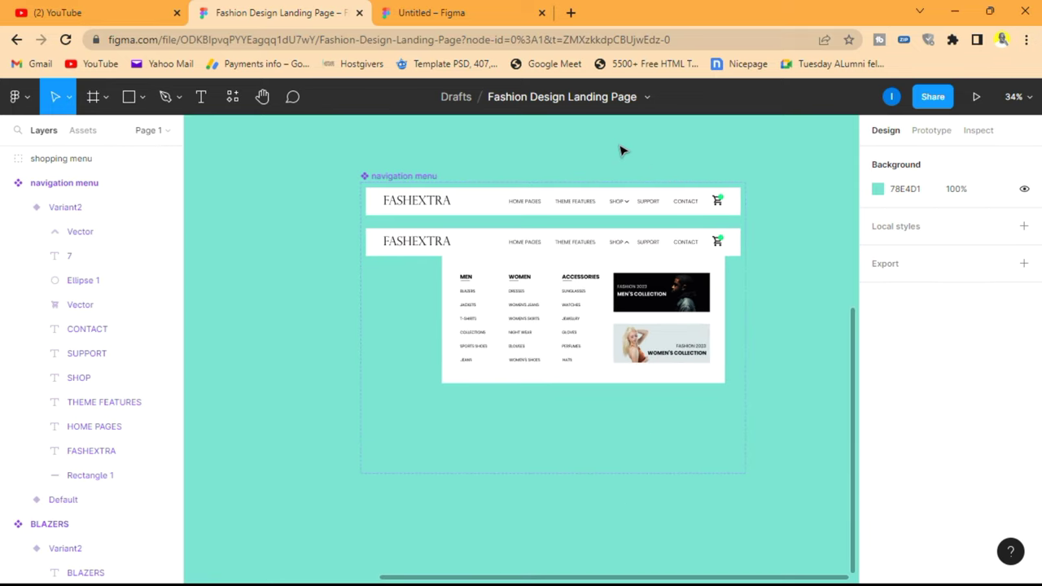
ctrl+scroll(620, 151, up, 5)
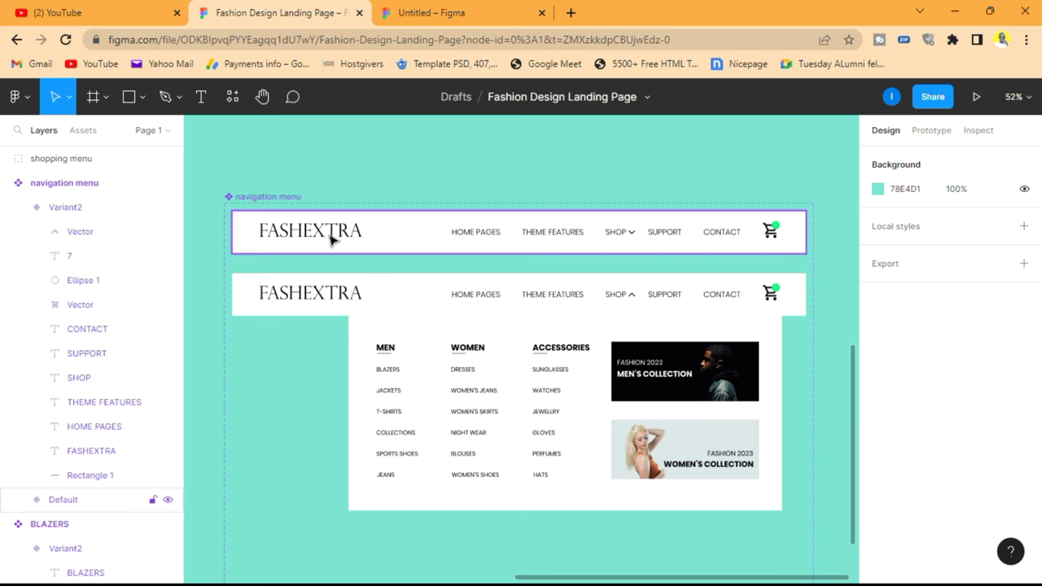
click(634, 242)
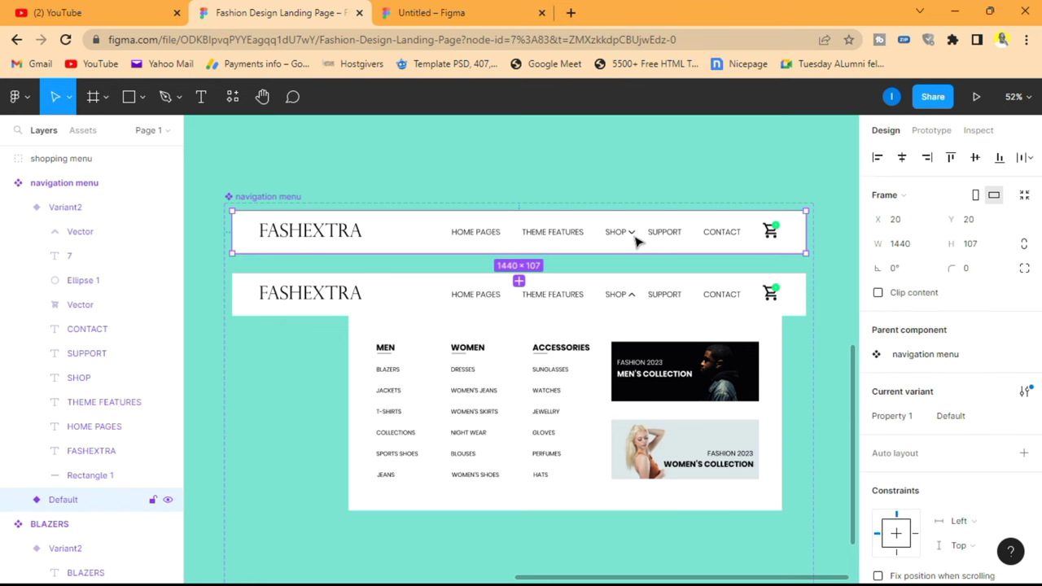
click(930, 131)
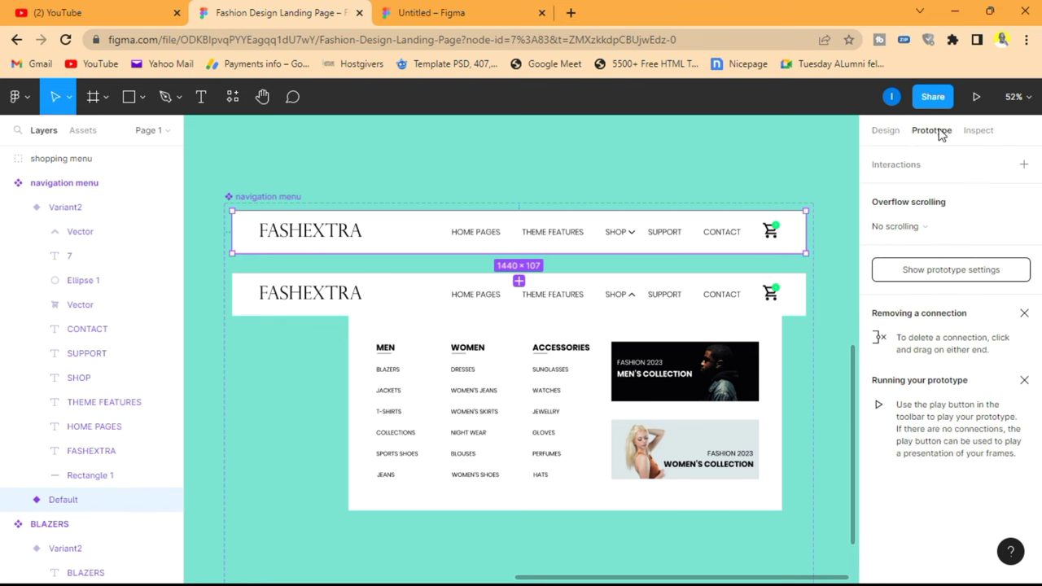
click(1023, 167)
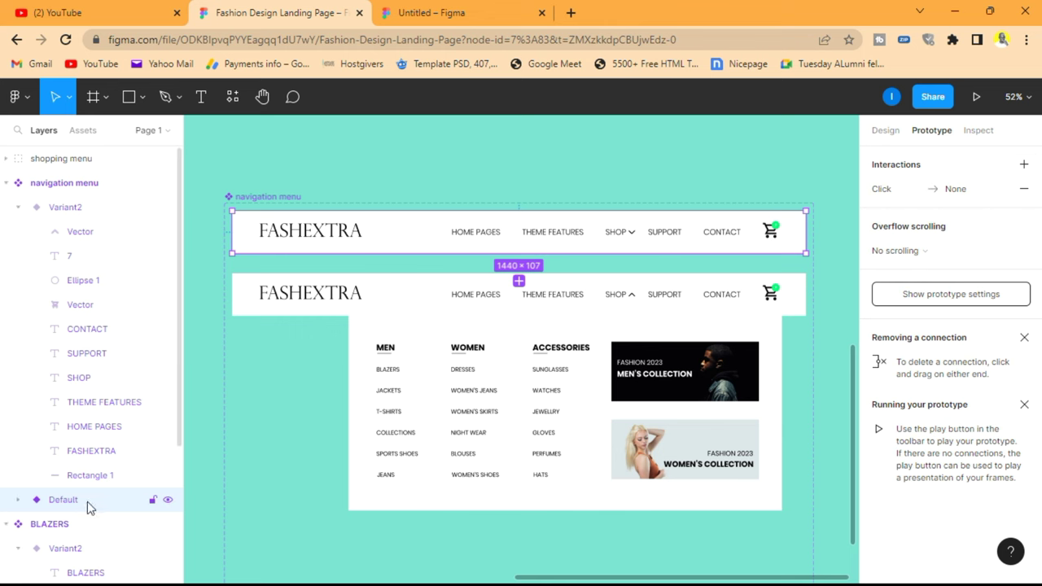
Give the Default variant's SHOP text and its arrow an on-click interaction that changes to Variant2.
click(19, 500)
scroll(48, 423, down, 3)
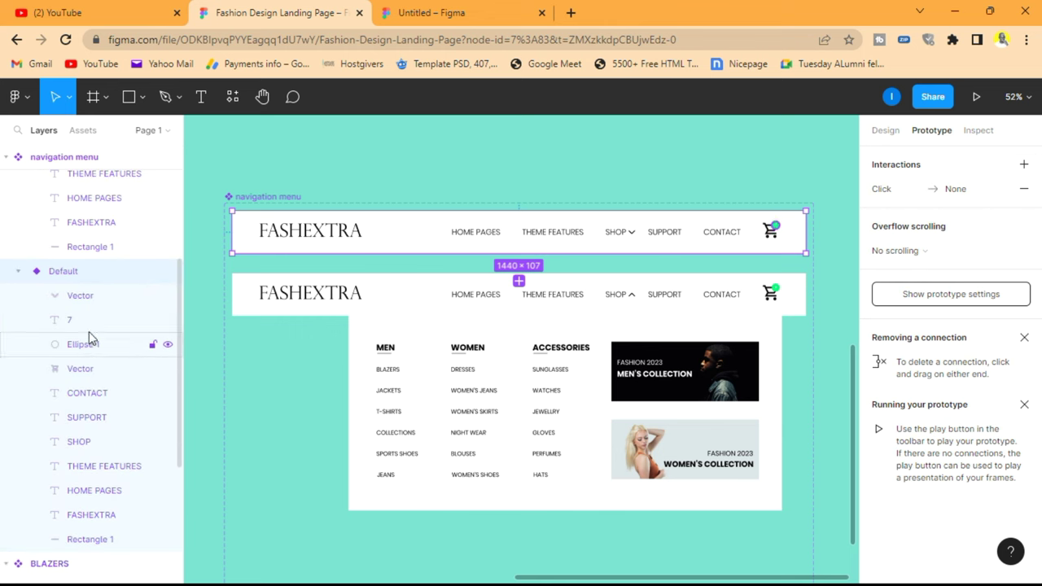
click(89, 297)
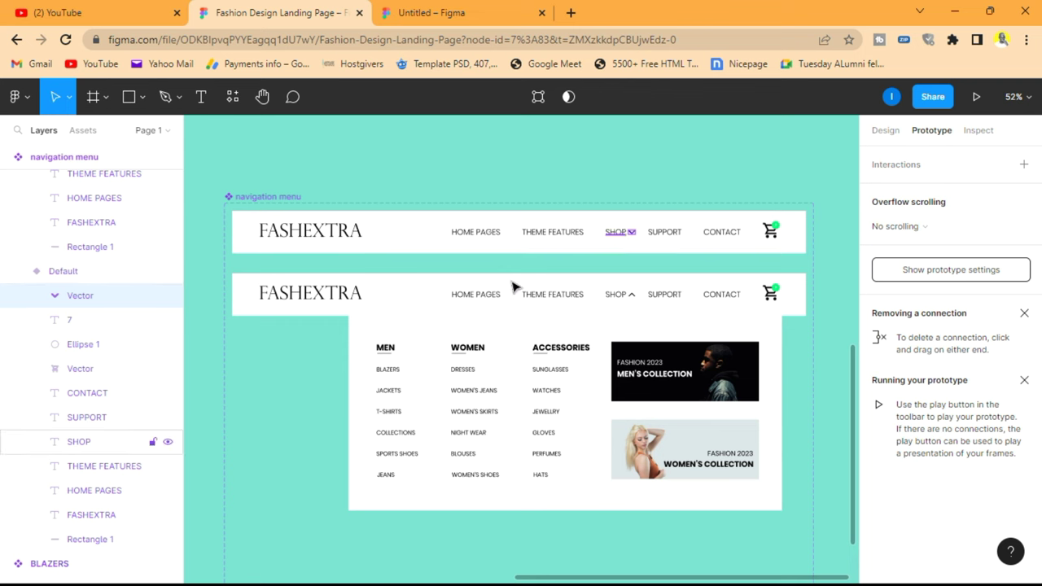
click(85, 442)
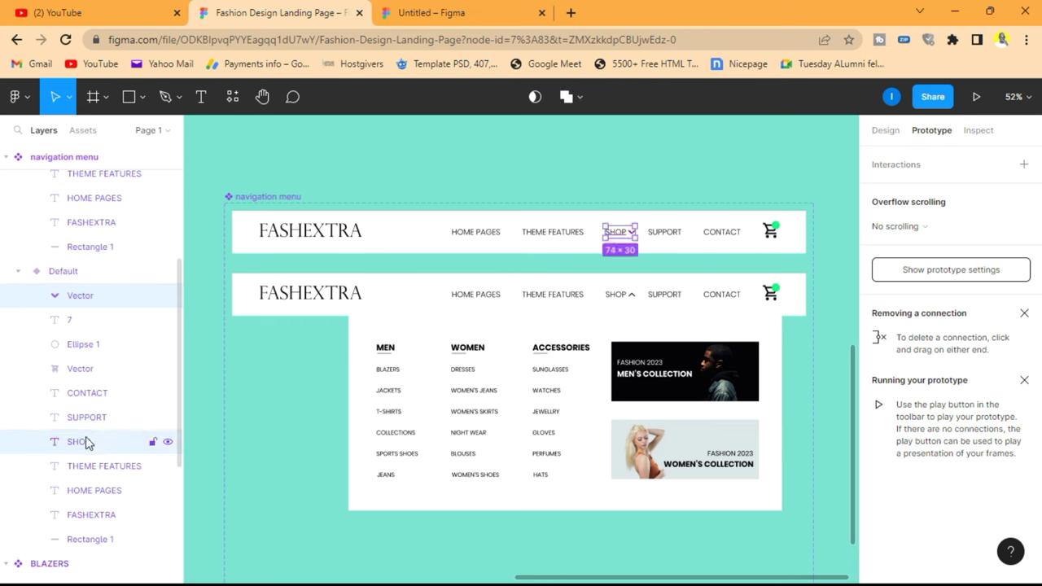
click(1024, 164)
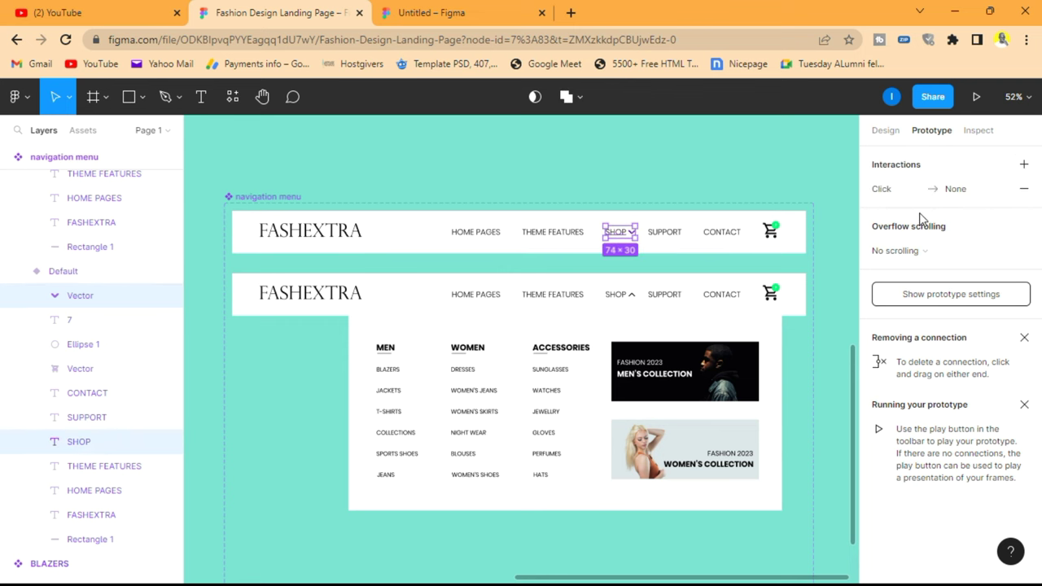
click(924, 191)
click(742, 250)
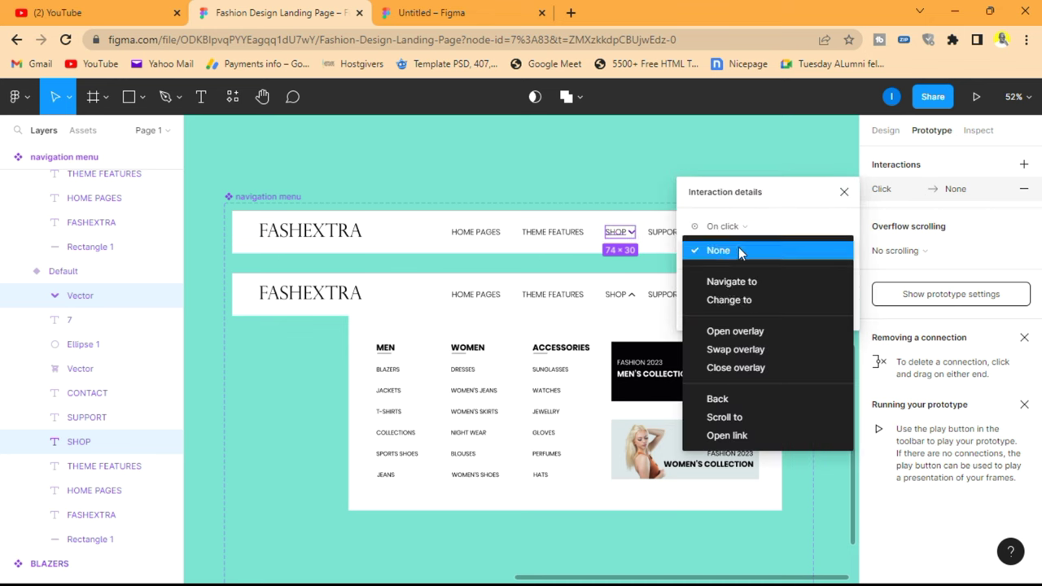
click(751, 303)
click(809, 275)
click(817, 299)
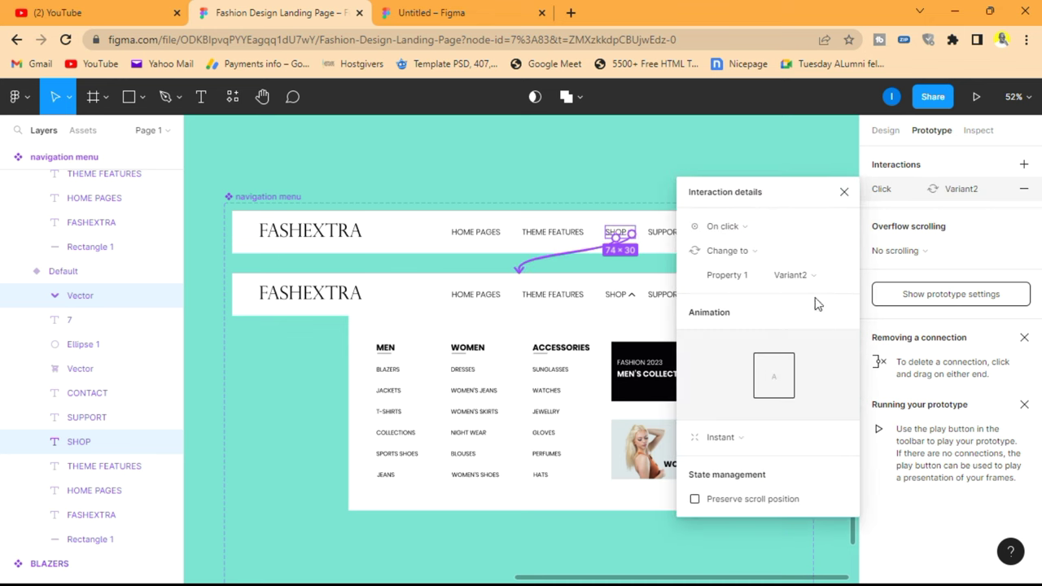
Set the SHOP interaction's animation to Smart animate with a 600 ms duration and close its details.
click(770, 446)
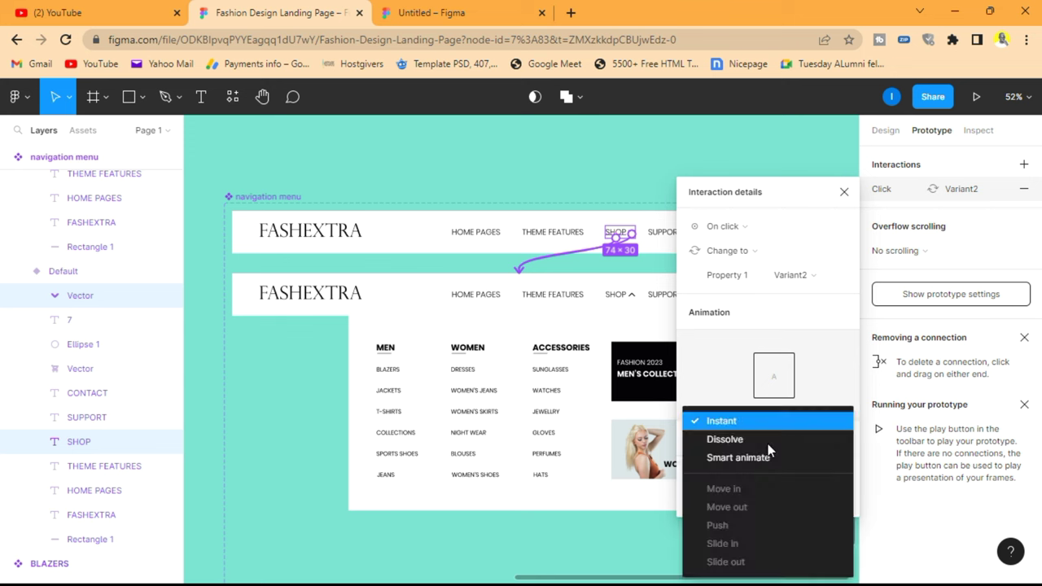
click(762, 458)
click(809, 464)
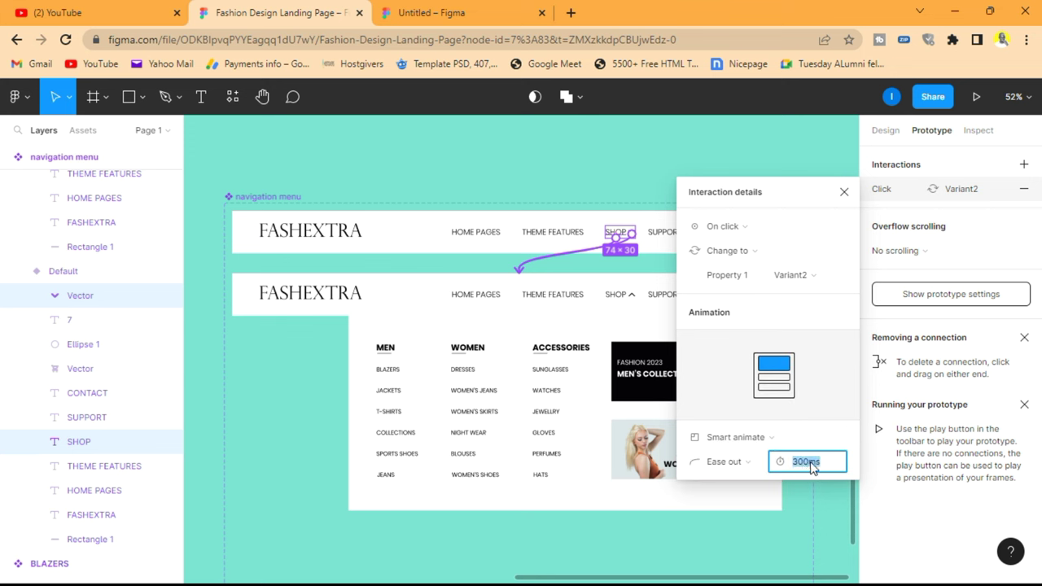
text(600)
key(Return)
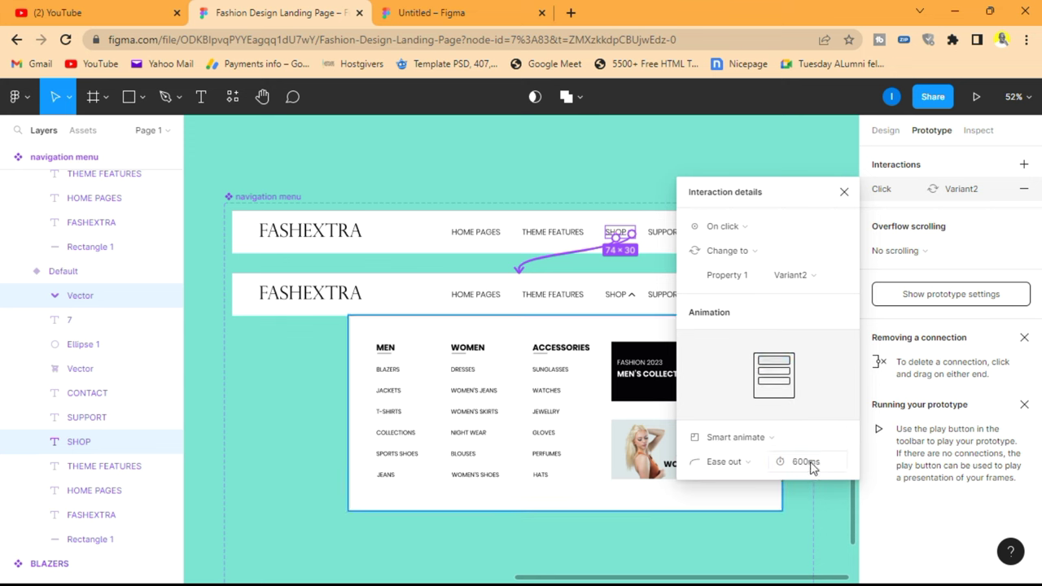
click(844, 192)
Give Variant2's SHOP text and its arrow an on-click interaction that changes to the Default variant.
click(625, 299)
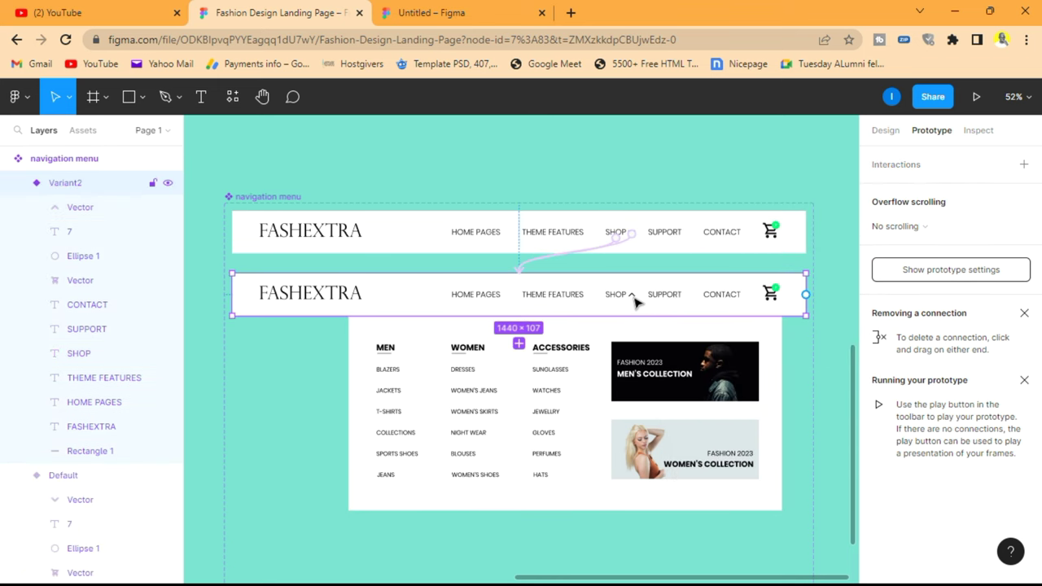
click(72, 209)
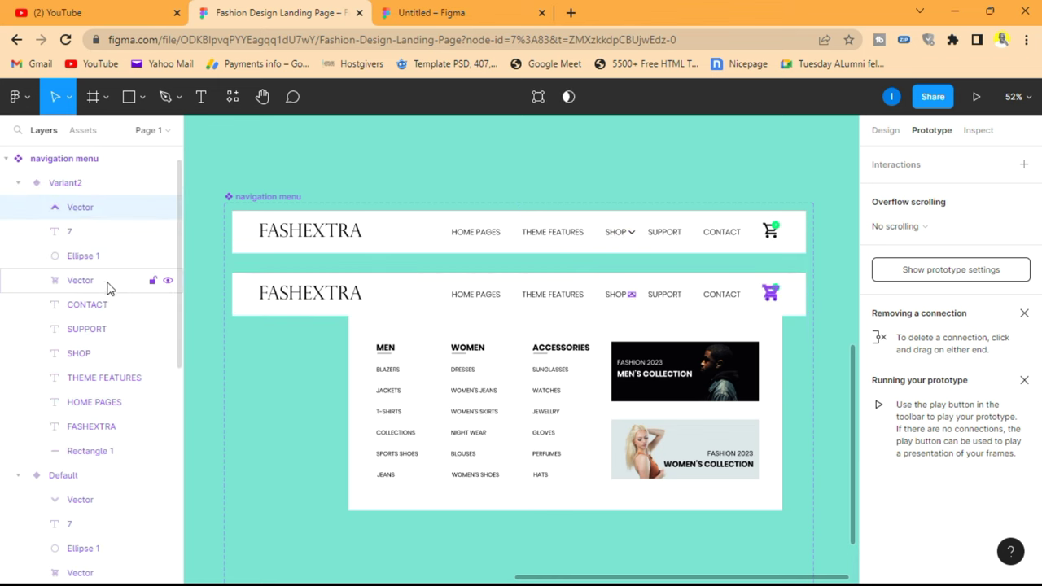
shift+click(82, 354)
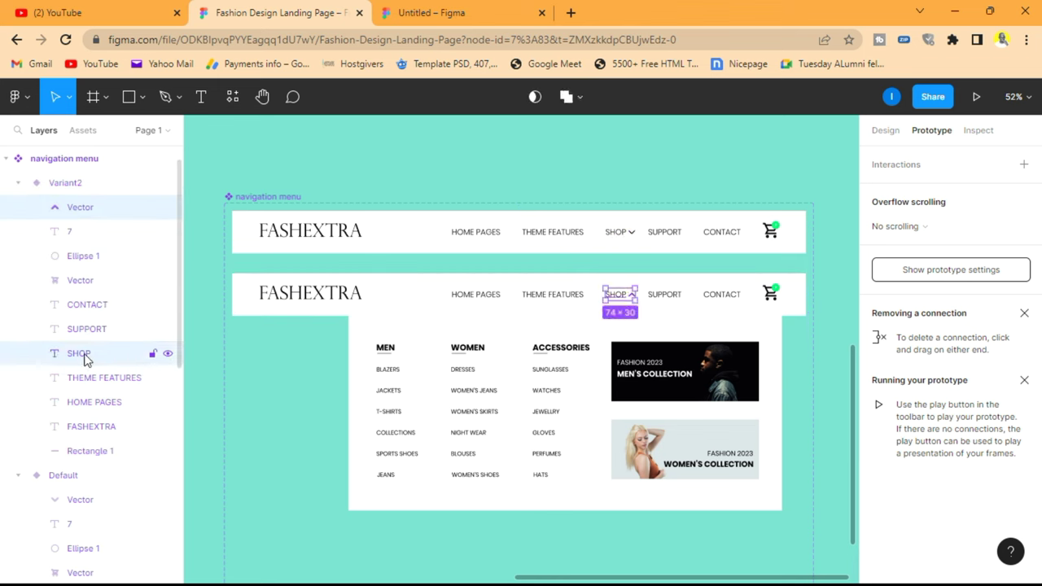
click(1023, 165)
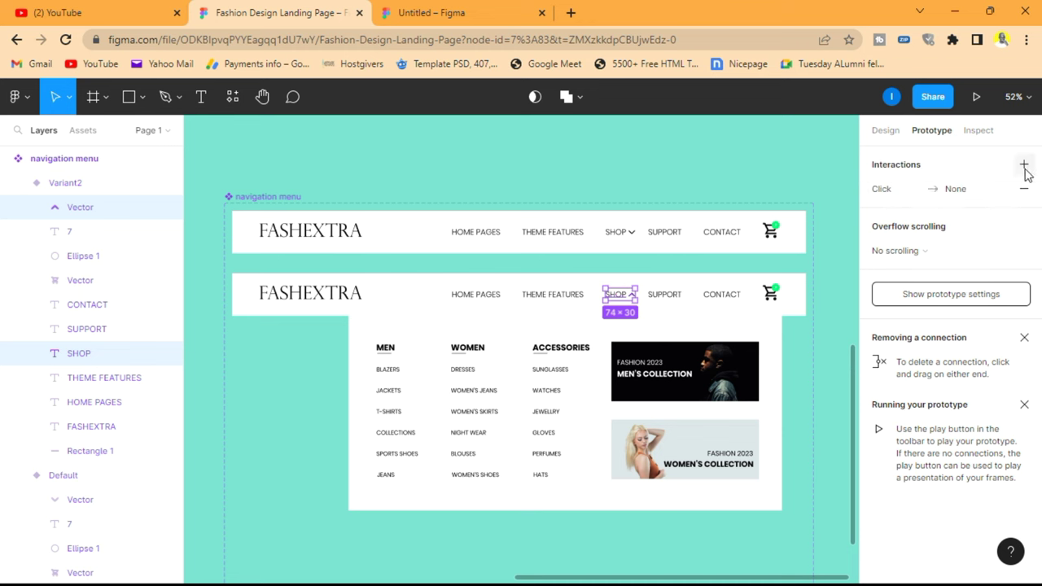
click(950, 188)
click(784, 255)
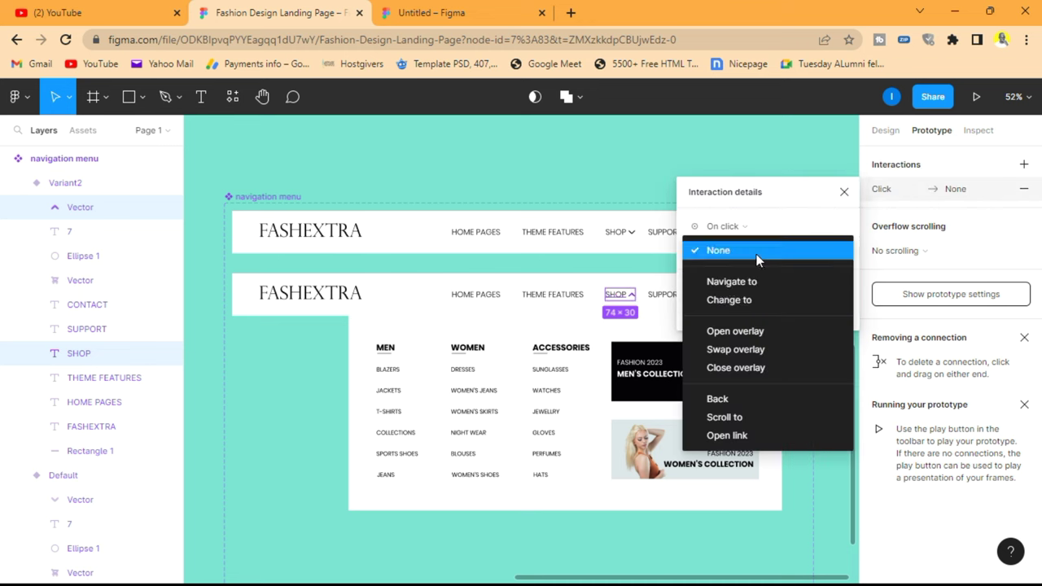
click(760, 301)
click(807, 276)
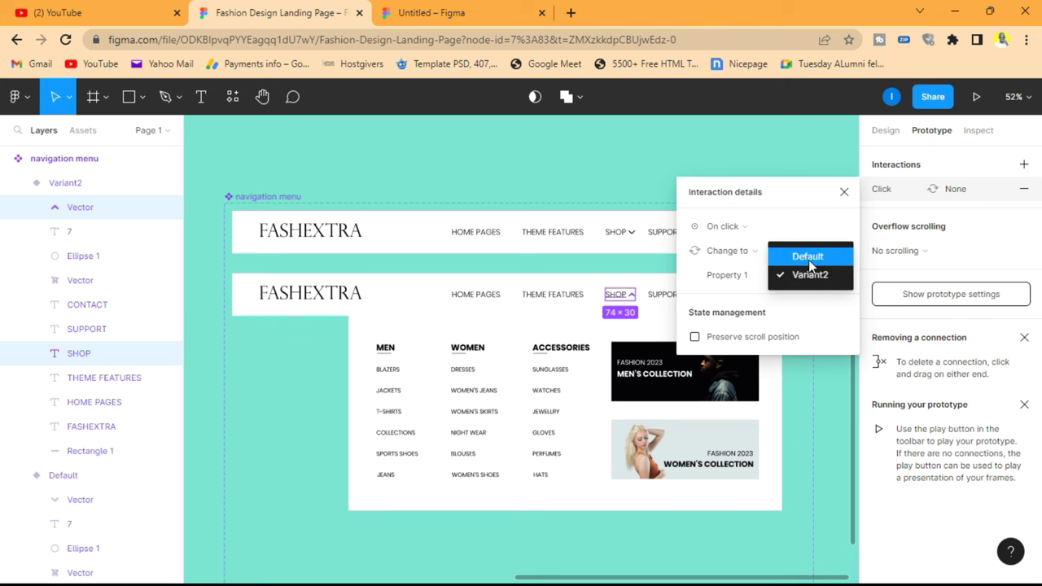
click(808, 257)
Set the Variant2 SHOP interaction to Smart animate with a 600 ms duration, close its details and deselect.
click(760, 433)
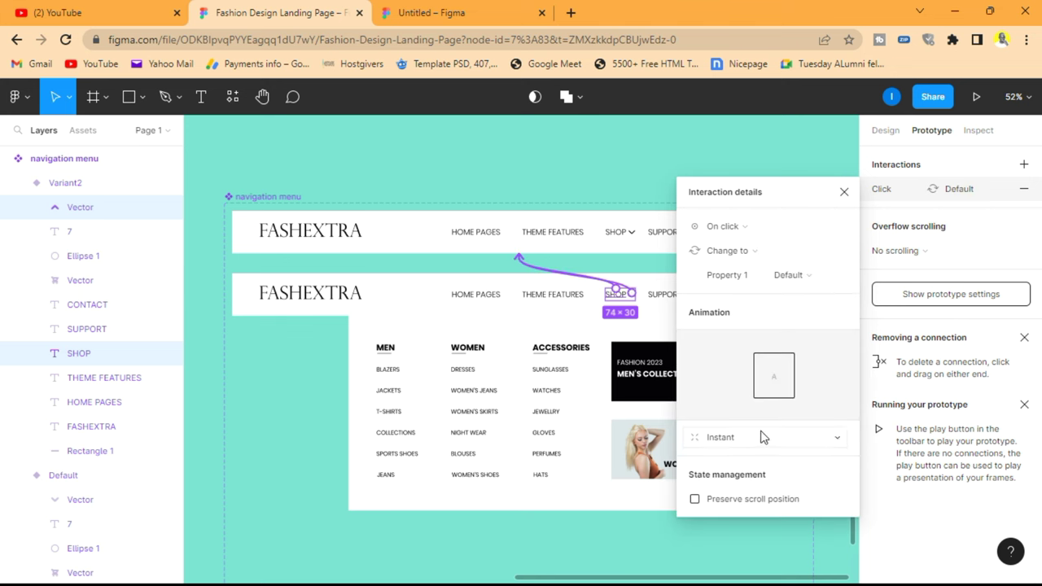
click(759, 456)
click(810, 462)
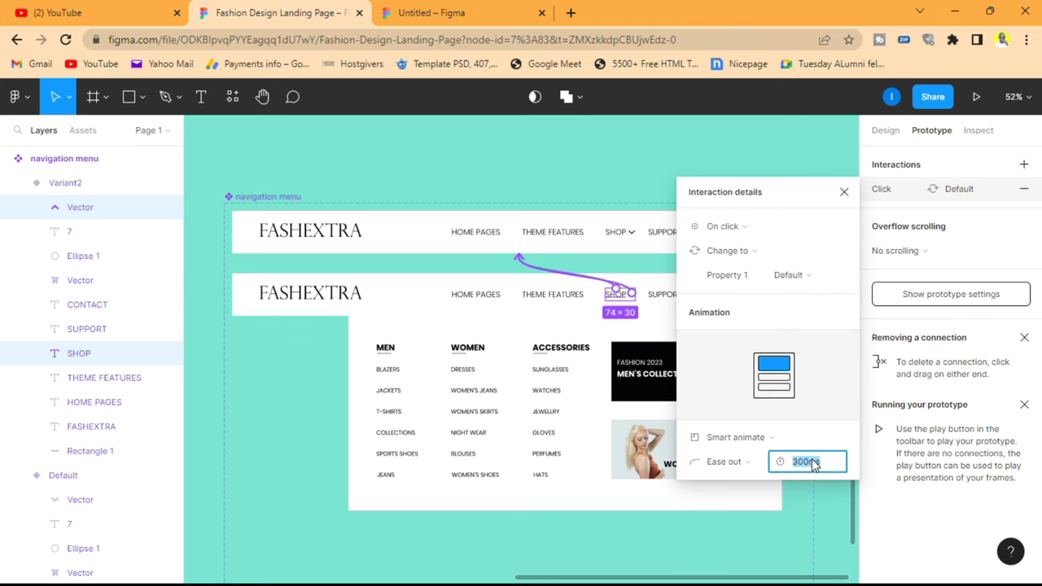
text(600)
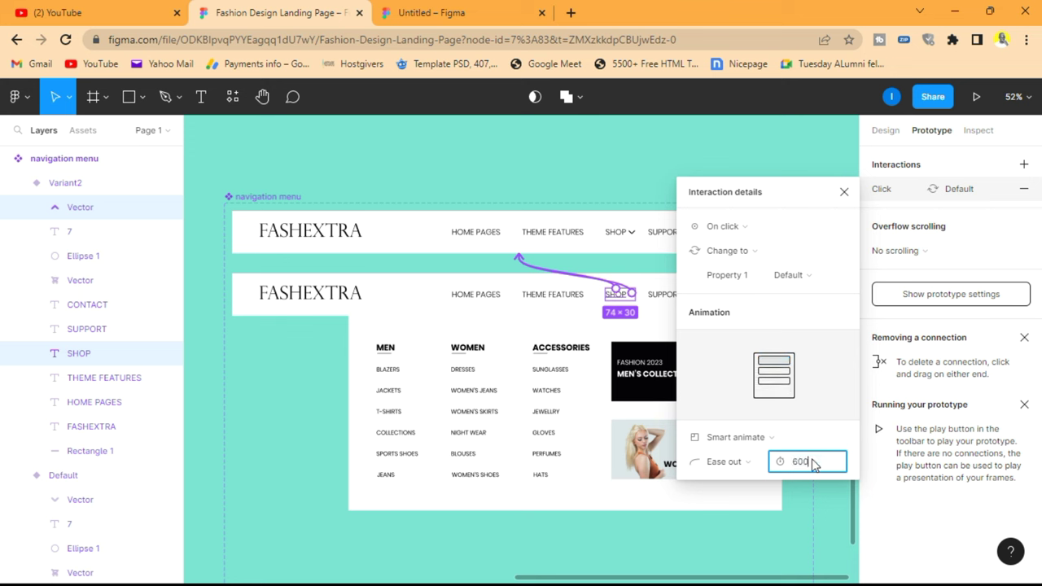
key(Return)
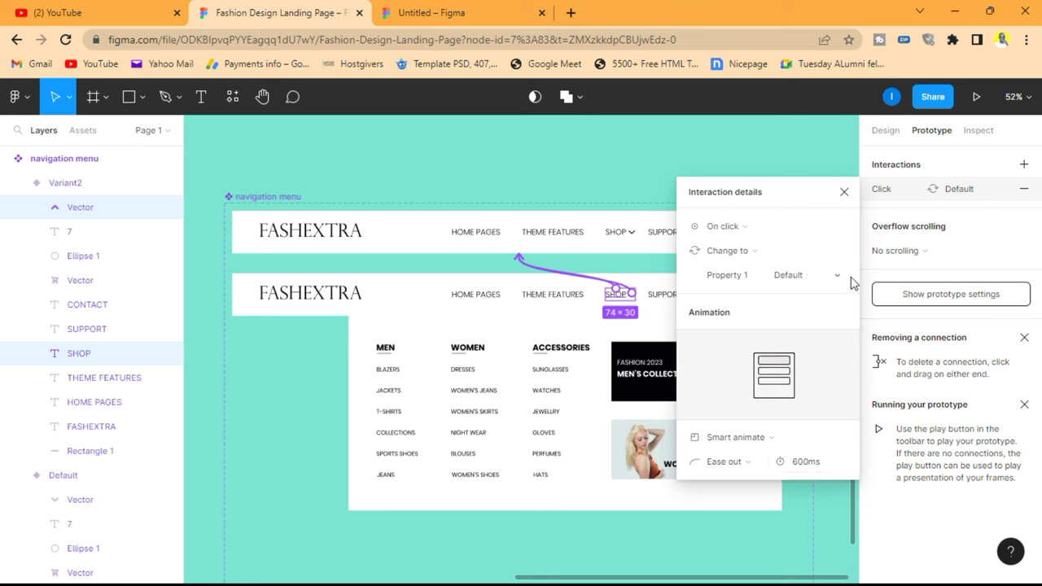
click(844, 192)
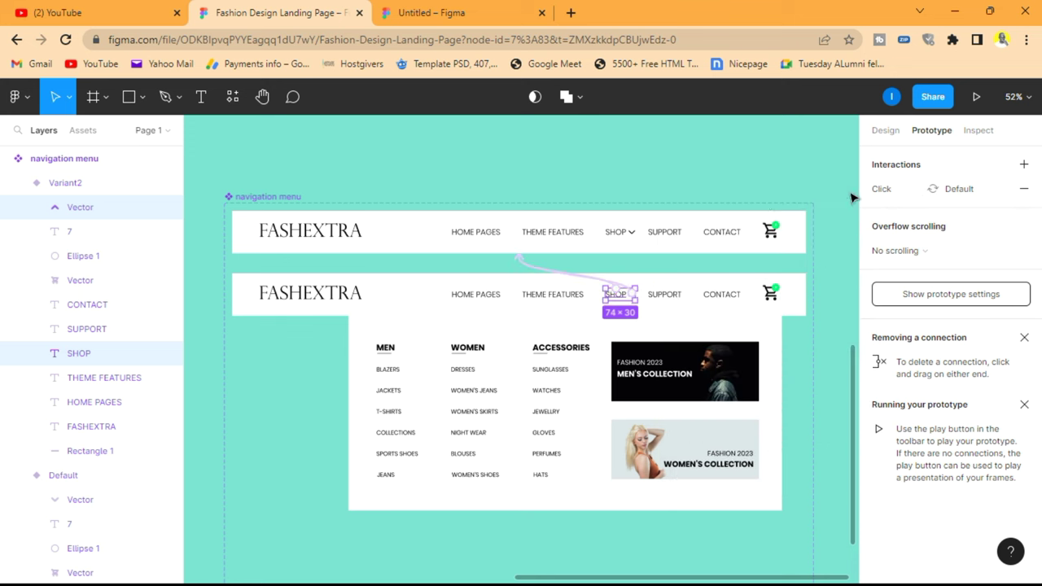
click(748, 175)
Copy the Default navigation menu variant as an instance to the top of the Desktop - 1 frame at X 0, Y 0.
scroll(749, 179, down, 5)
scroll(755, 214, up, 1)
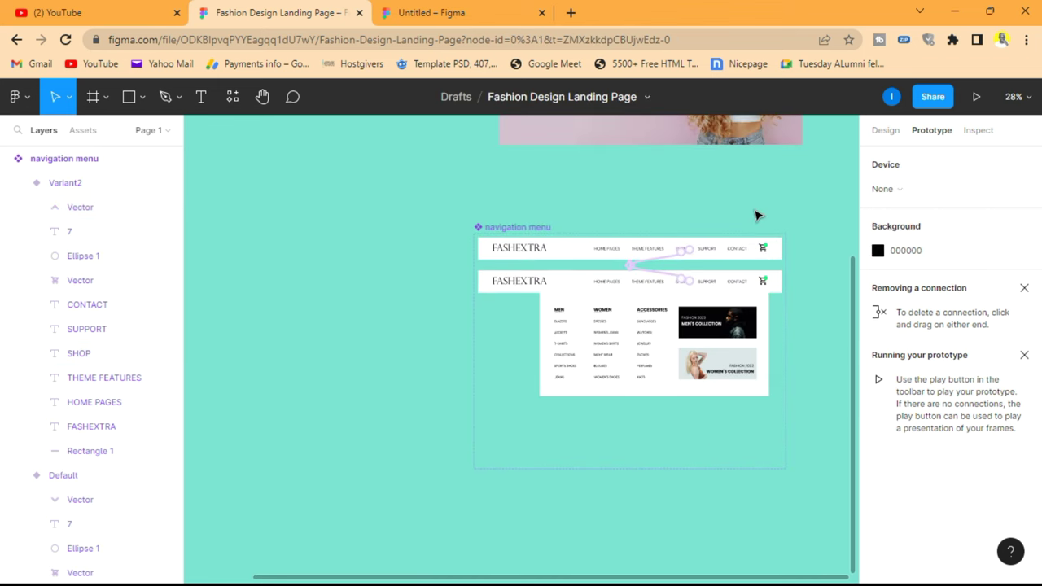
click(886, 130)
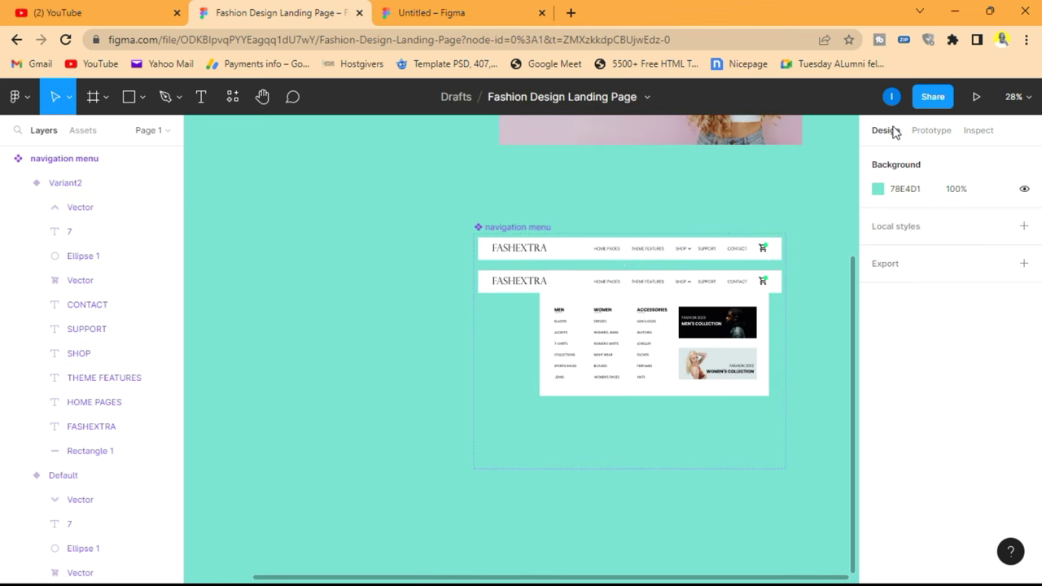
click(627, 253)
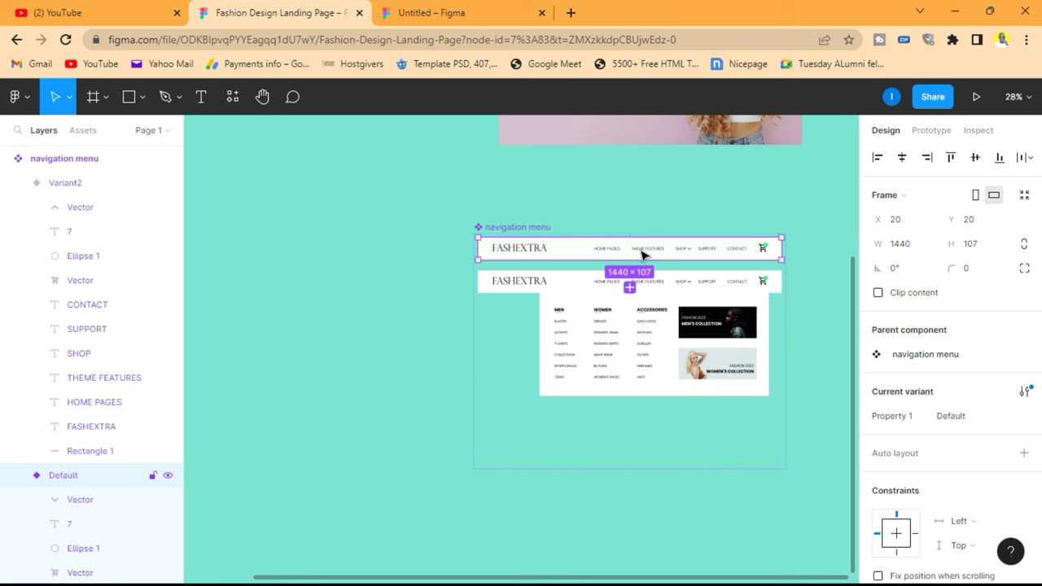
drag(643, 254, 586, 184)
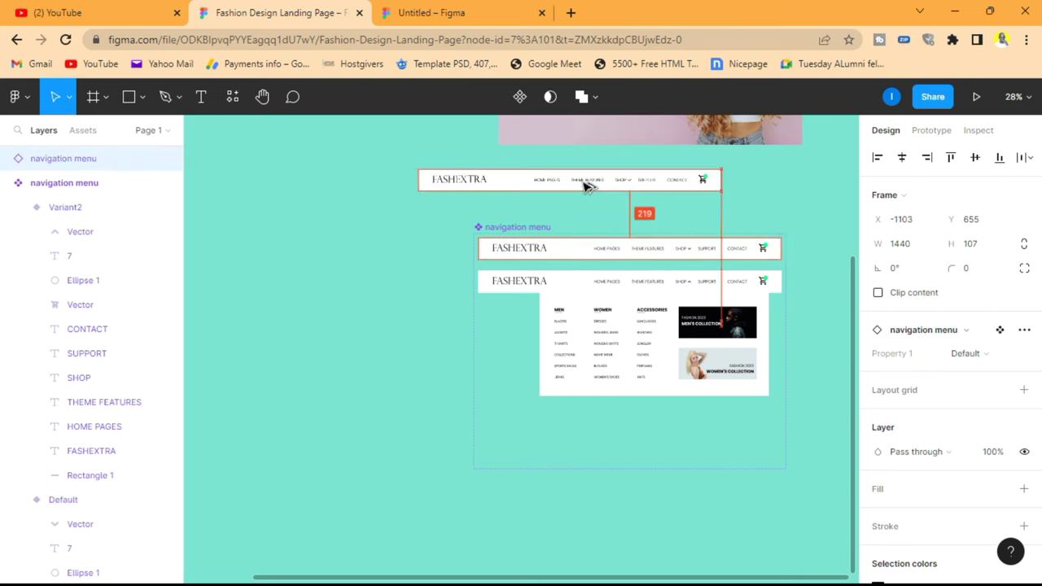
scroll(725, 188, up, 5)
drag(603, 423, 672, 188)
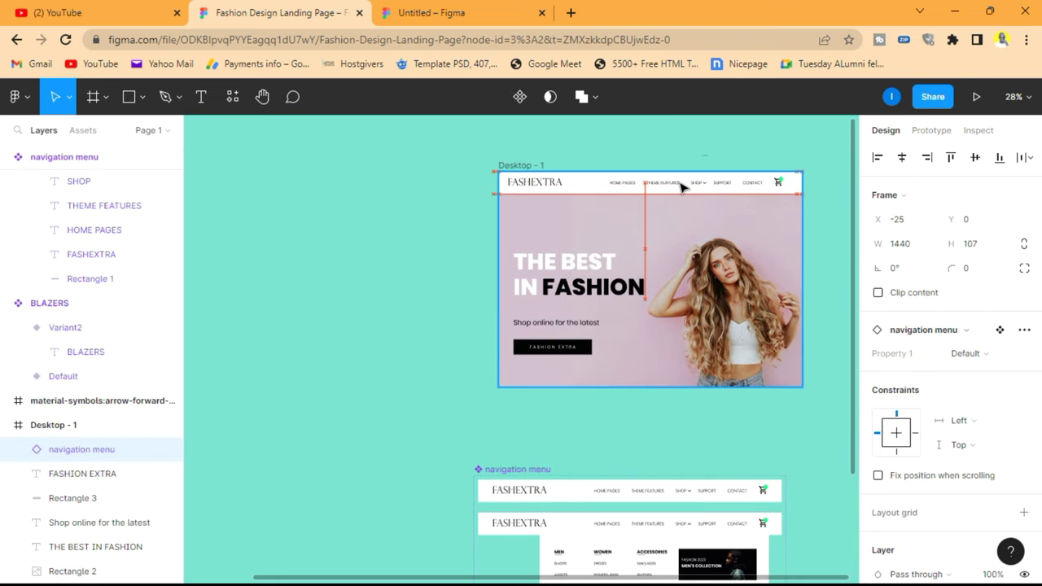
drag(682, 187, 689, 186)
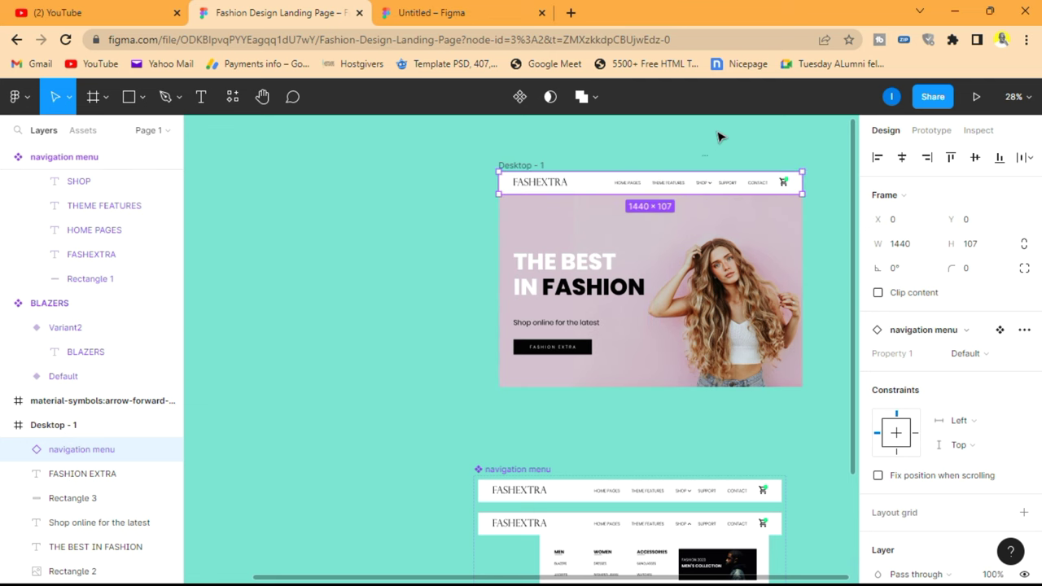
Delete the stray 24 × 24 arrow icon frame above the Desktop - 1 frame.
scroll(719, 138, up, 10)
scroll(719, 140, down, 6)
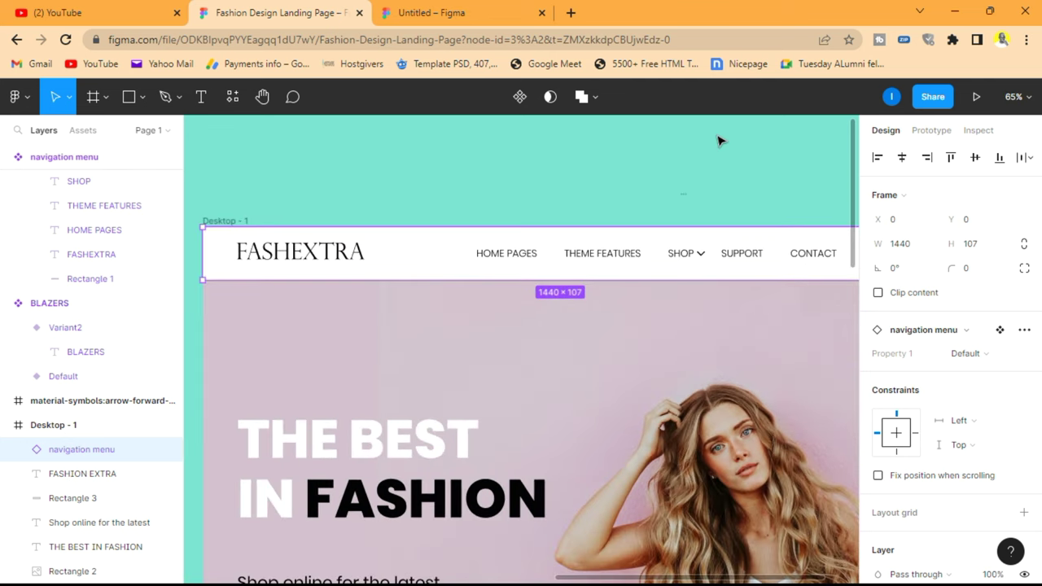
scroll(719, 140, left, 4)
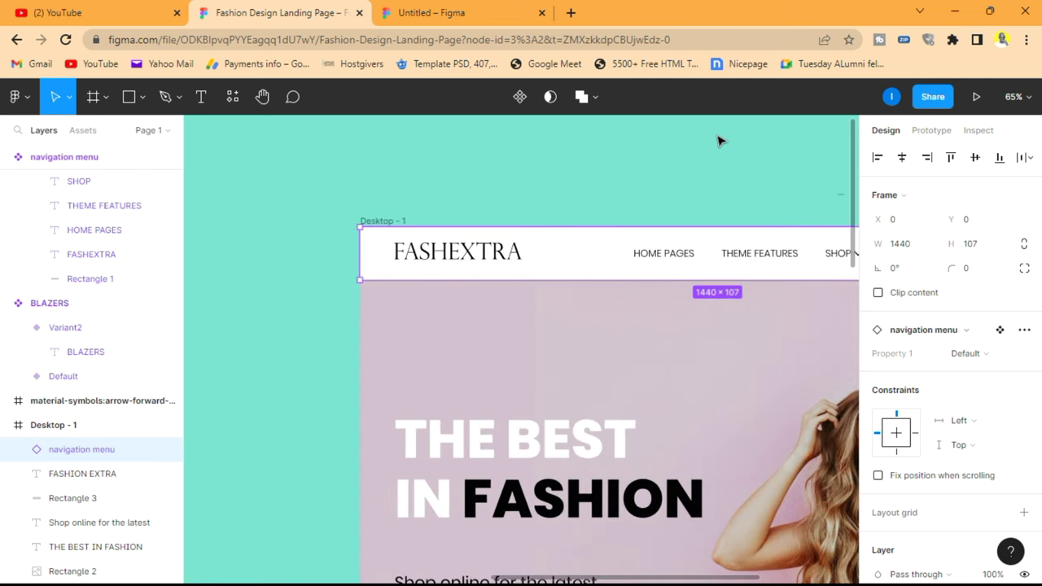
click(822, 184)
click(838, 200)
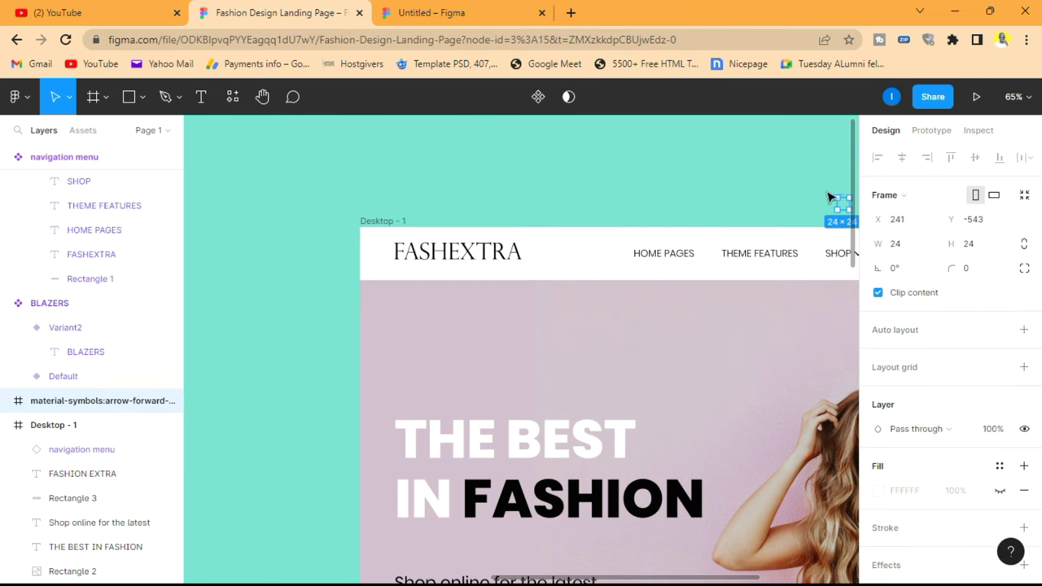
key(Delete)
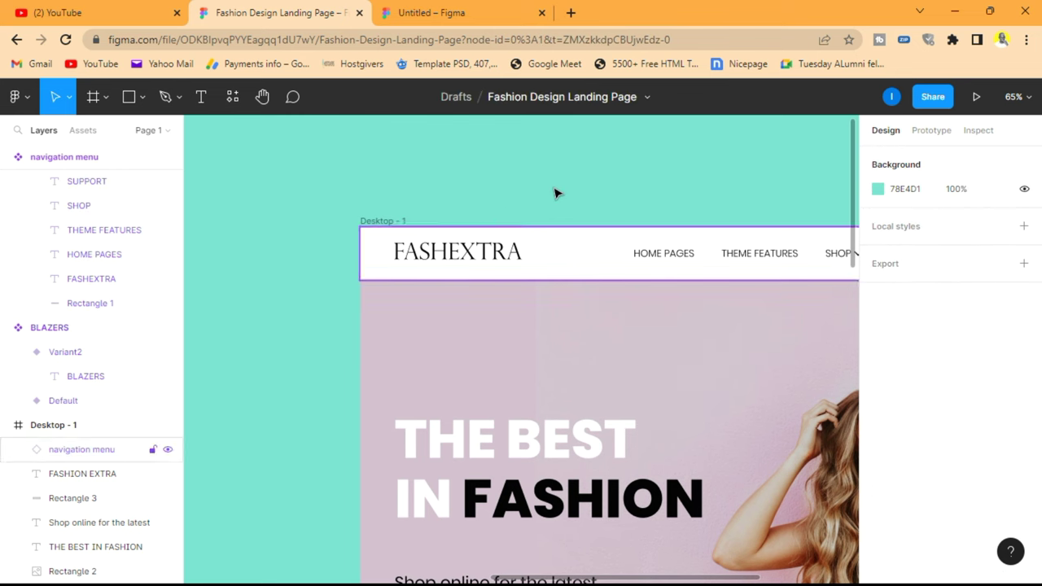
Set the prototype background to the canvas's turquoise, 78E4D1, by sampling it with the eyedropper.
scroll(588, 170, down, 3)
scroll(589, 171, right, 5)
scroll(589, 171, left, 3)
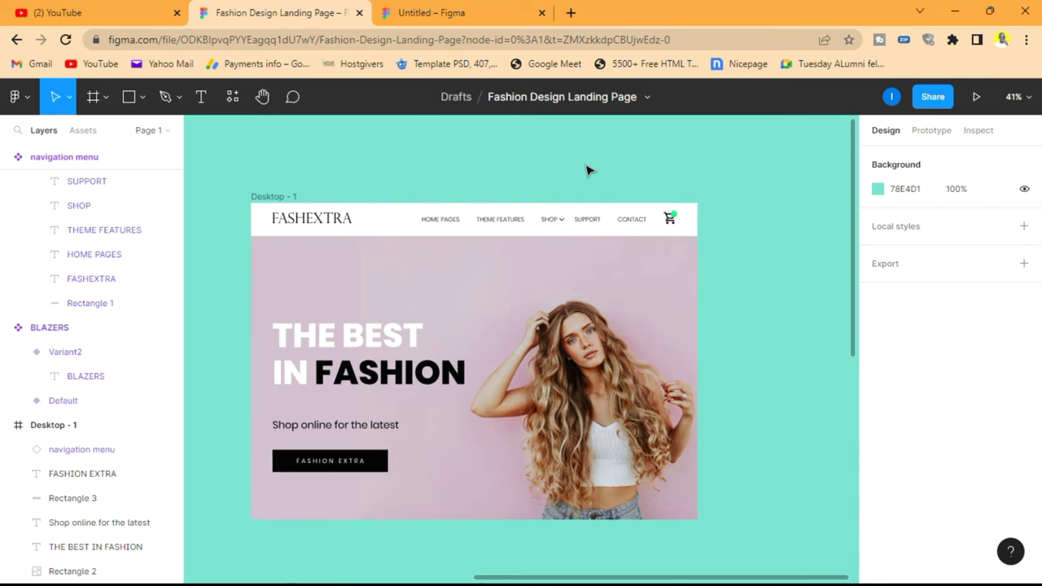
click(280, 198)
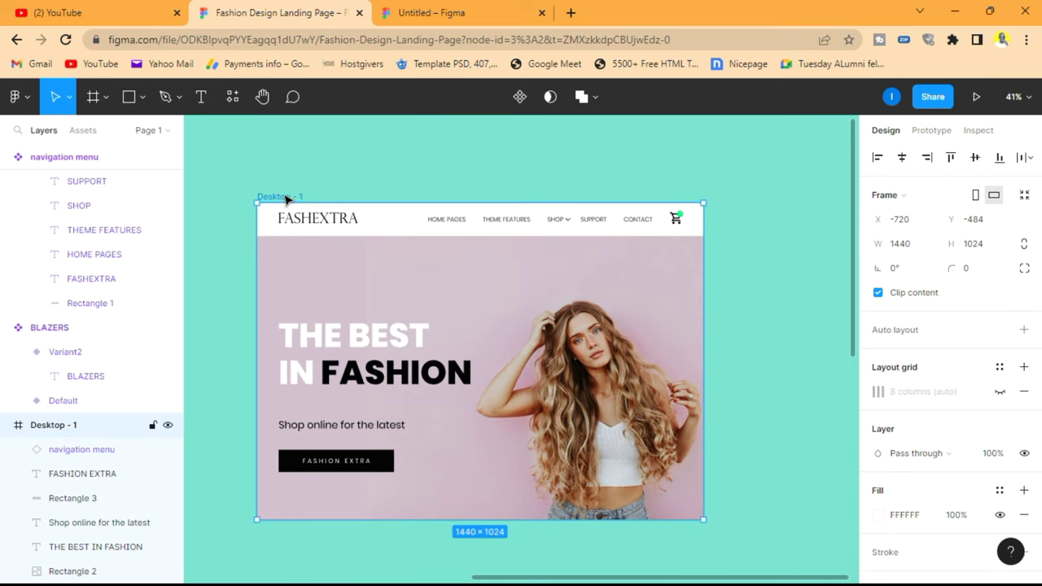
click(940, 135)
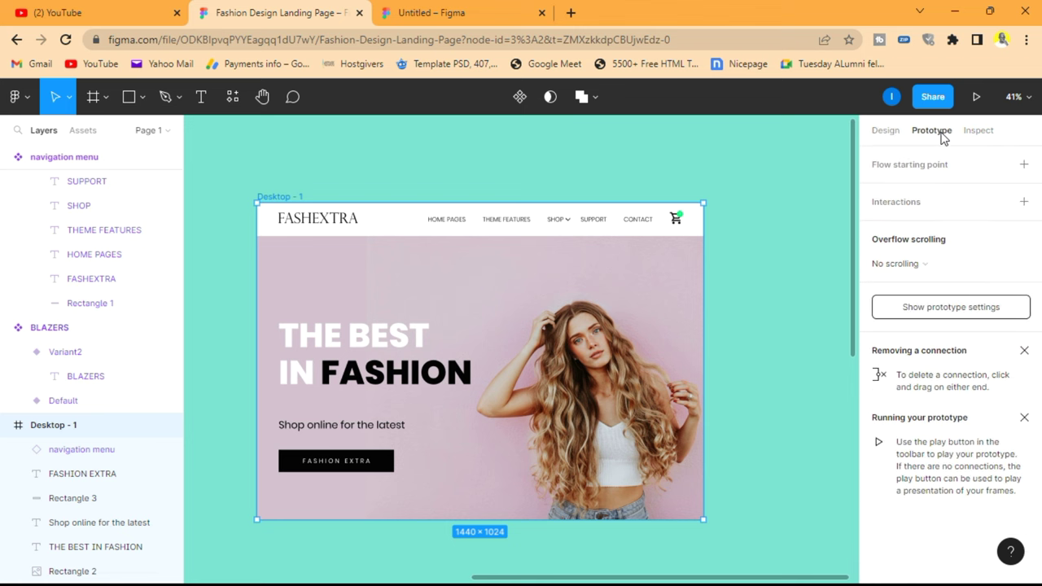
click(776, 252)
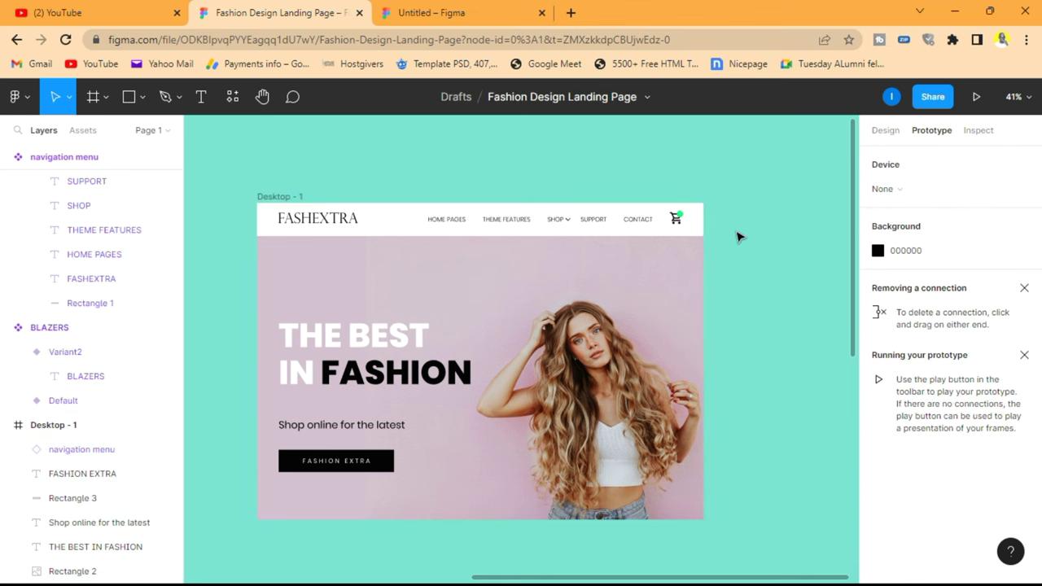
click(878, 253)
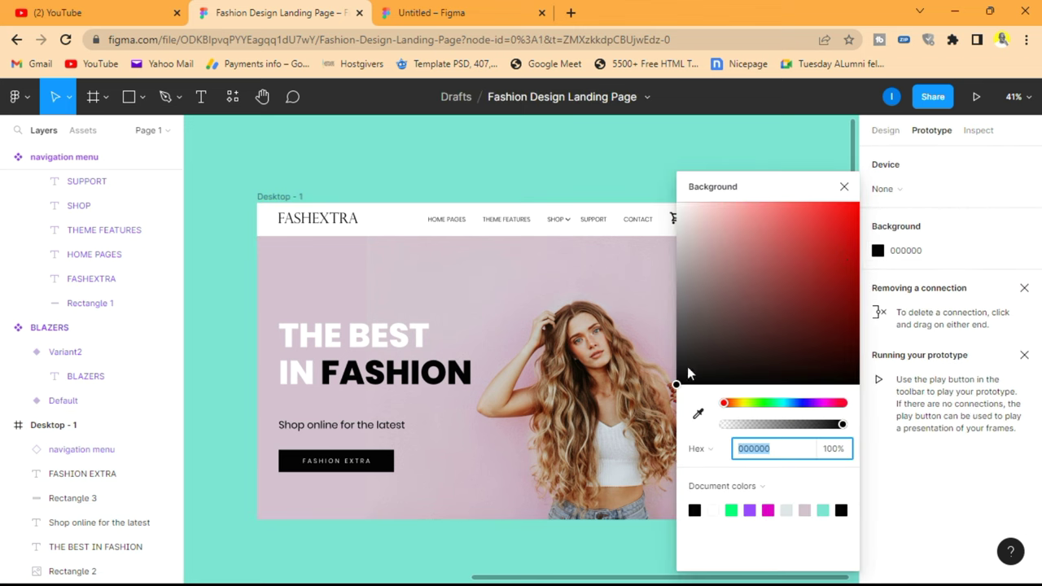
click(697, 414)
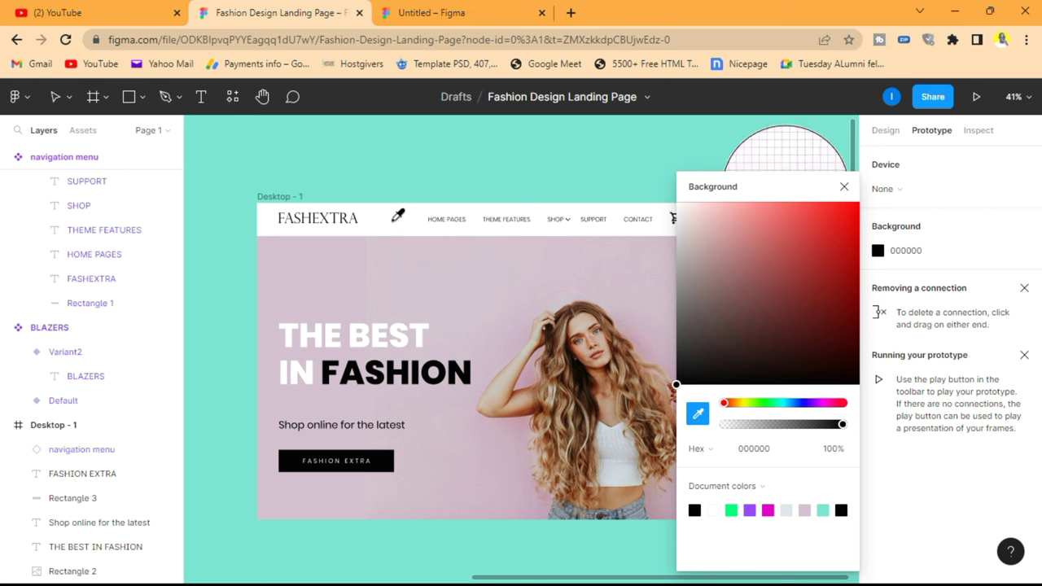
click(230, 367)
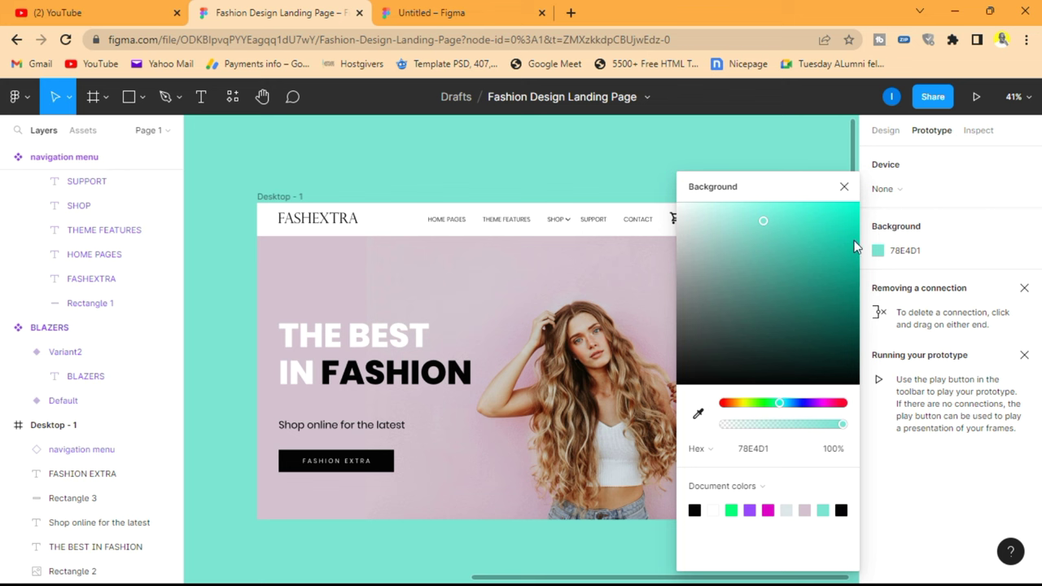
click(846, 190)
Present the Desktop - 1 prototype to check the SHOP item, and return to the design file.
click(975, 97)
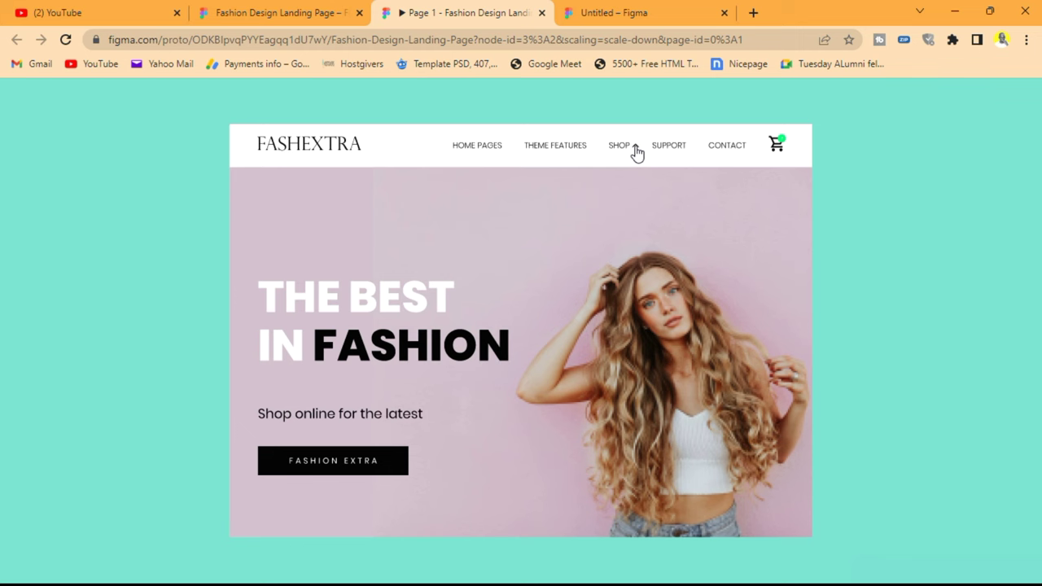
click(293, 13)
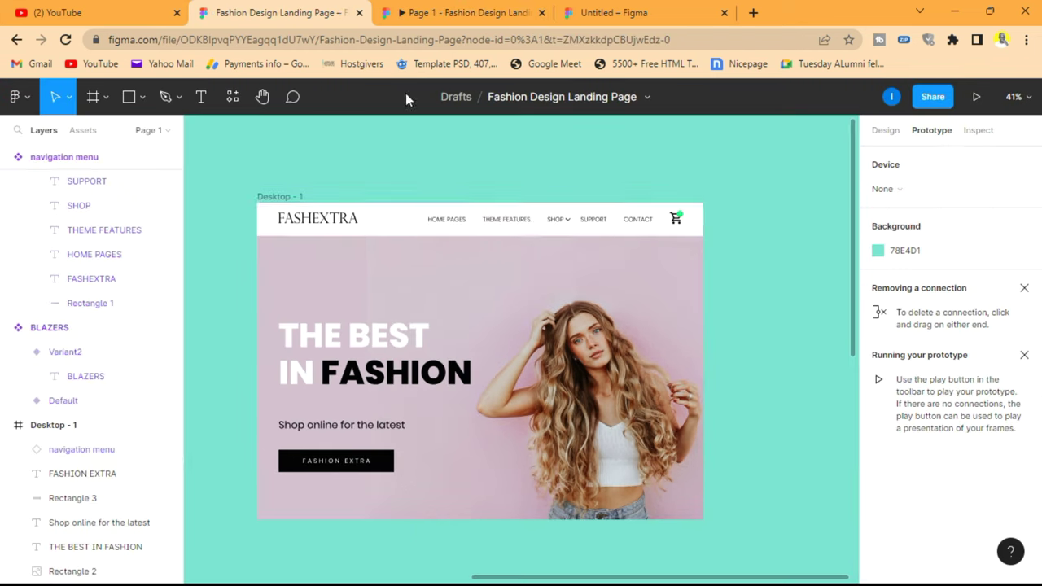
Move the shopping menu group into Variant2 of the navigation menu component, beneath its Rectangle 1 layer.
scroll(533, 293, down, 4)
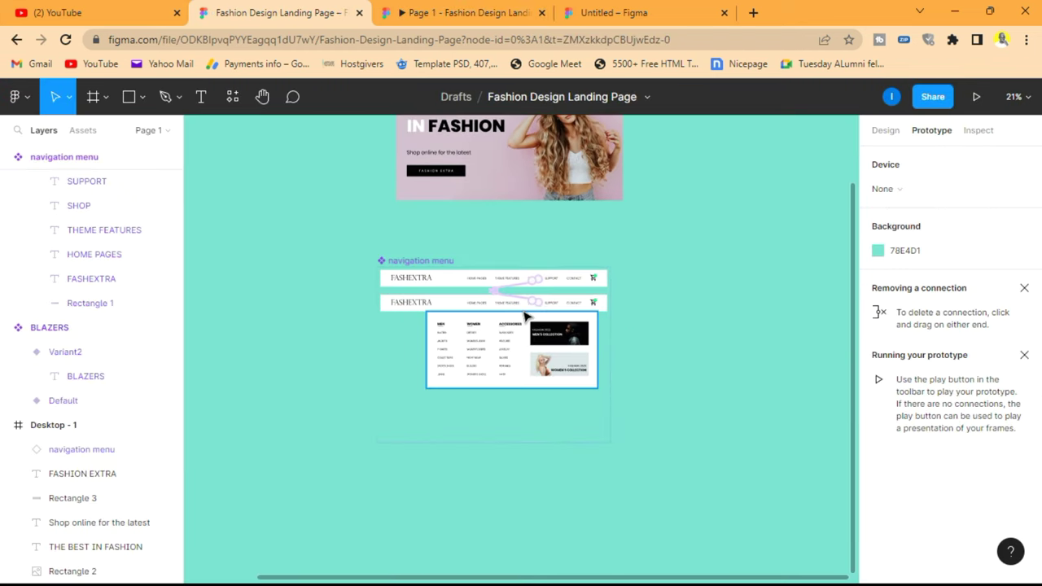
ctrl+scroll(525, 307, up, 5)
scroll(525, 307, down, 3)
click(488, 325)
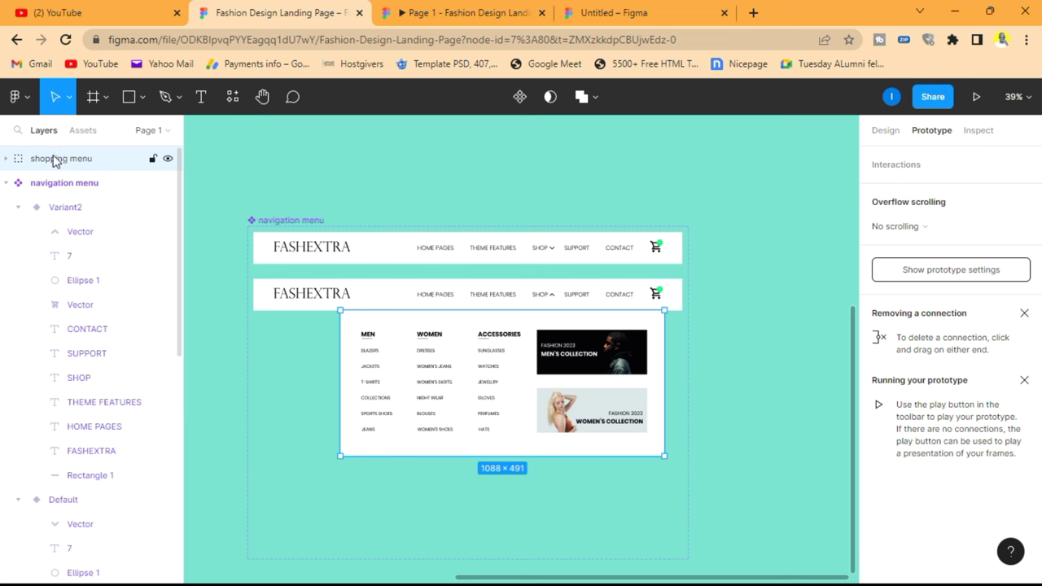
click(65, 208)
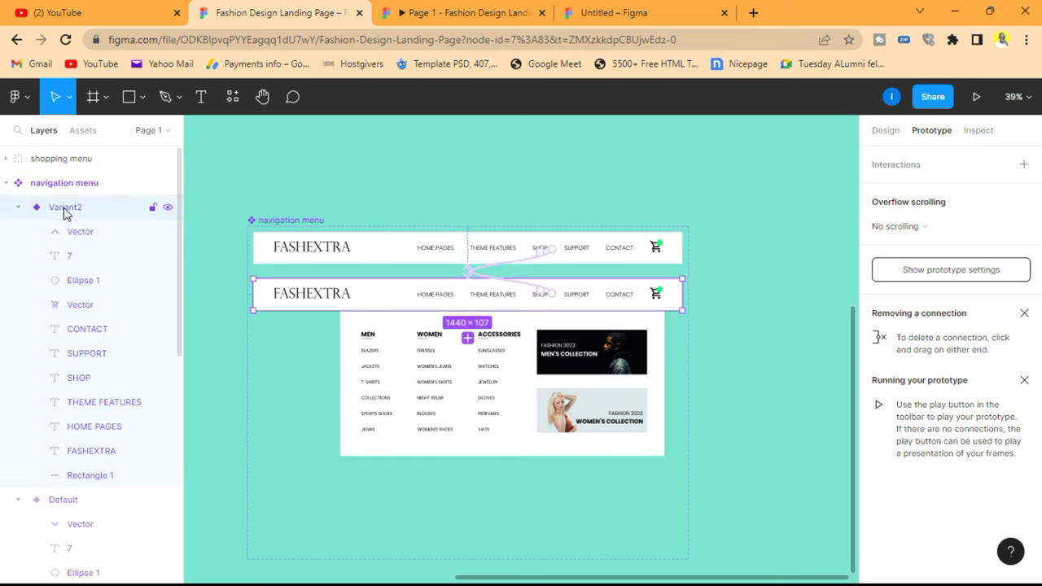
drag(59, 167, 108, 491)
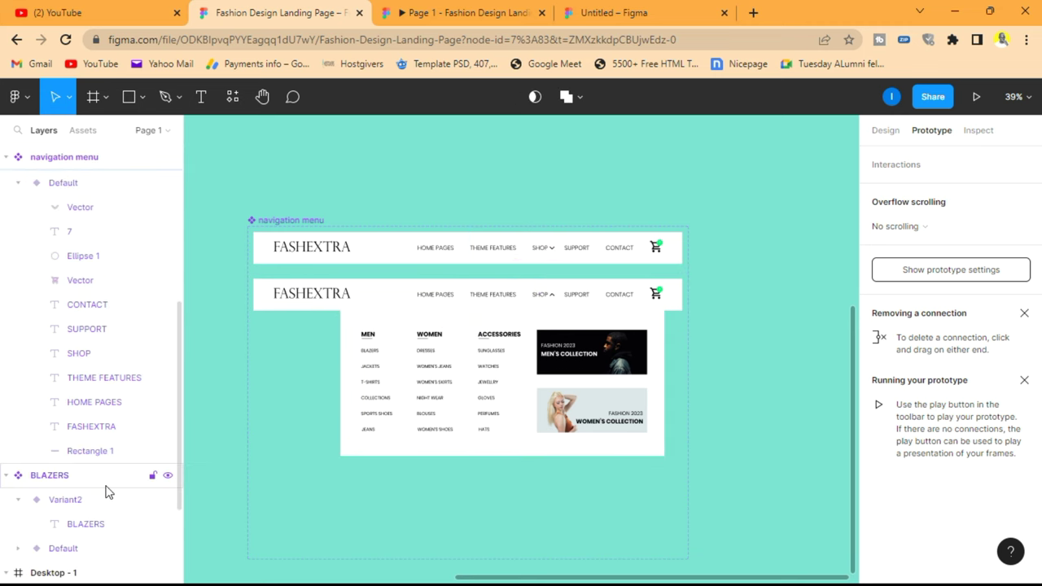
scroll(99, 306, up, 1)
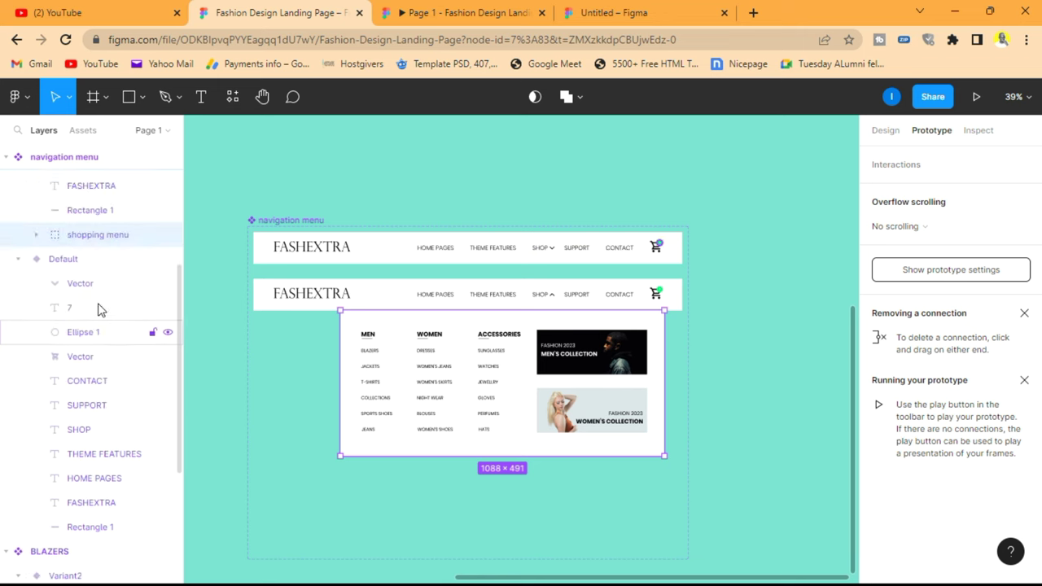
scroll(96, 268, up, 3)
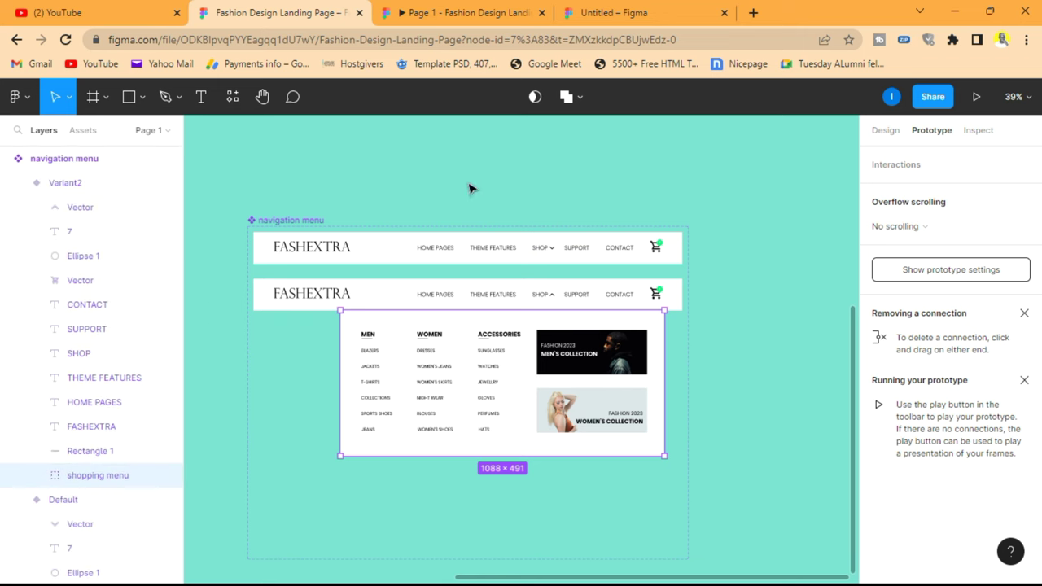
Test the SHOP item in the running prototype by opening, closing and reopening its dropdown menu.
click(466, 12)
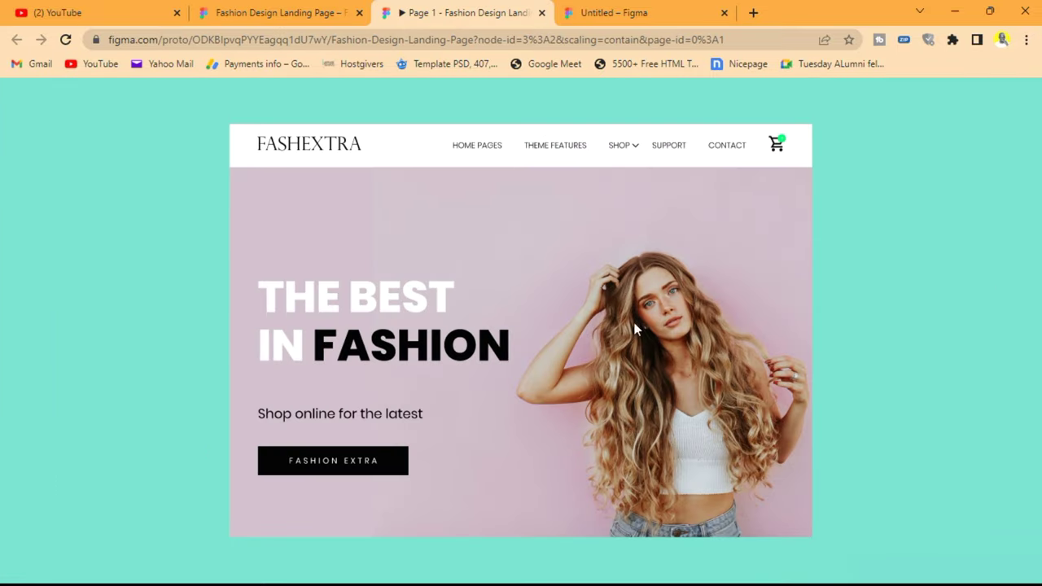
click(634, 146)
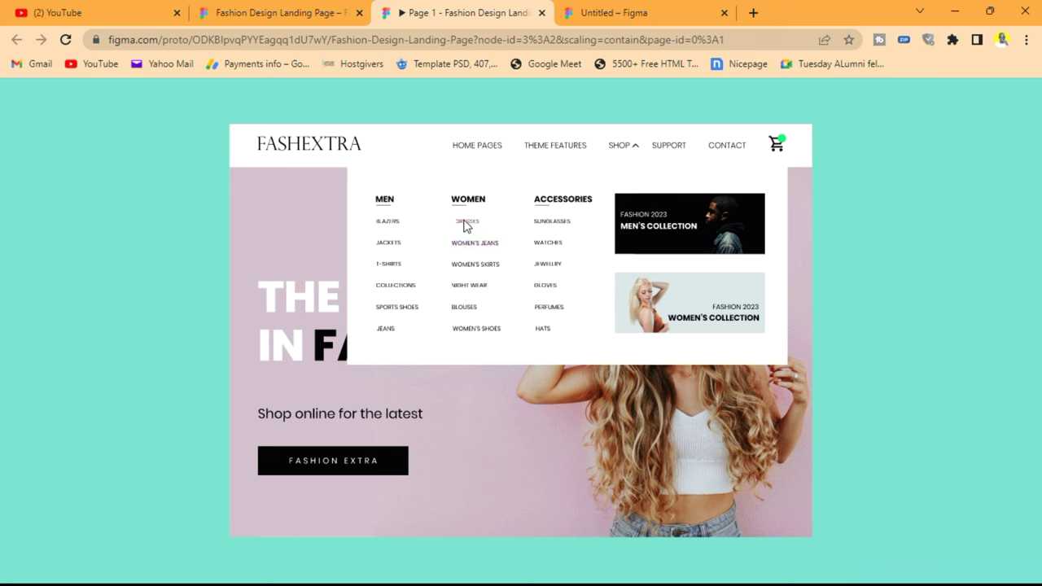
click(639, 153)
click(637, 153)
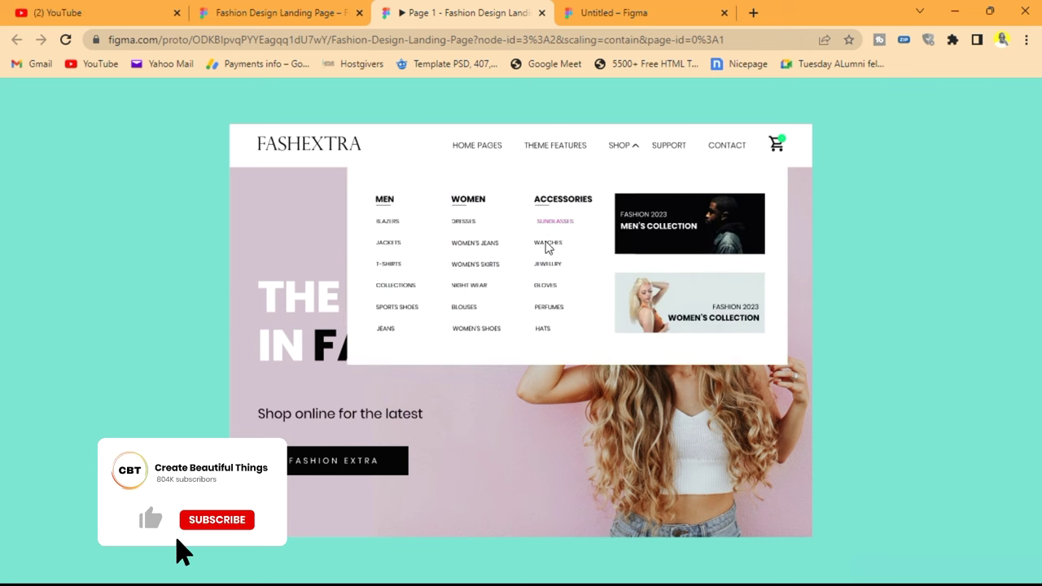